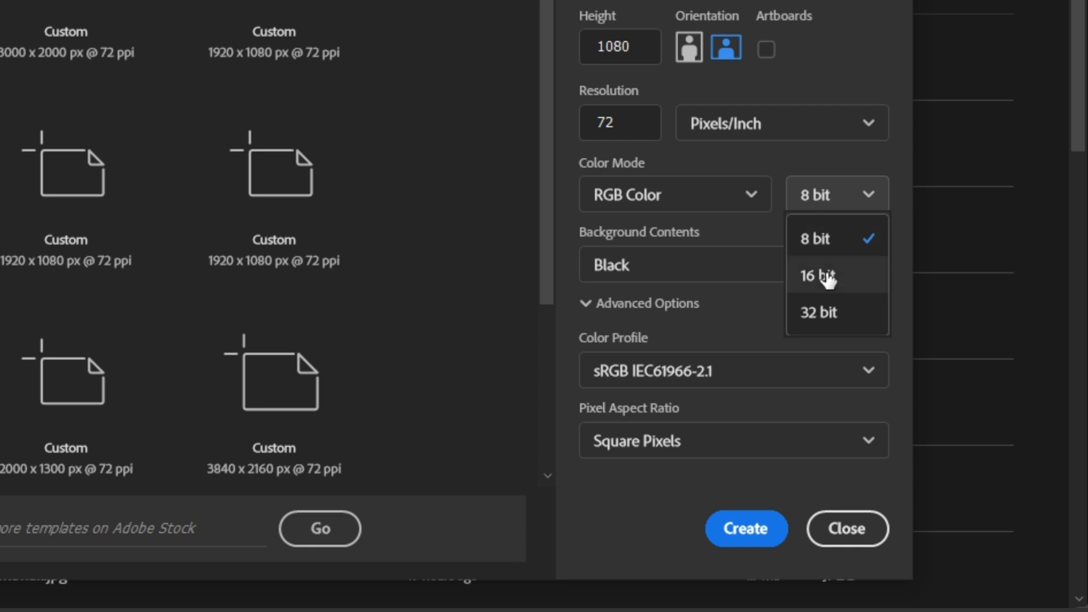
Step: Set the new document's color depth to 16 bit and create it at 1920 x 1080 px with a black background
left_click(825, 276)
left_click(760, 528)
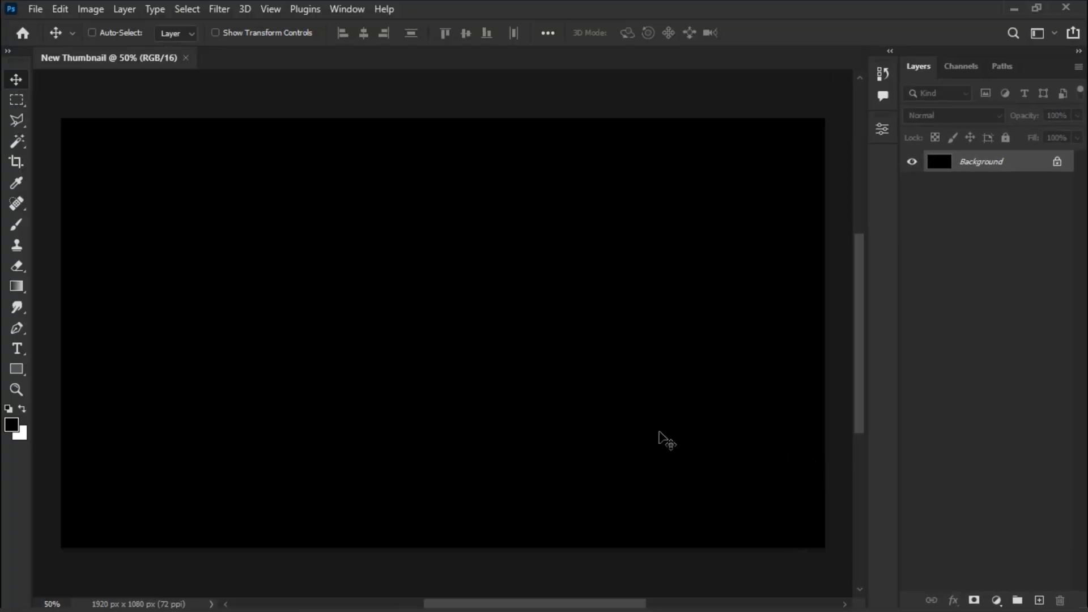
Step: Place the Lines image above the Background layer and scale it to cover the whole canvas
scroll(527, 238, "down", 1)
left_click_drag(356, 343, 401, 366)
left_click_drag(798, 142, 828, 127)
left_click(789, 32)
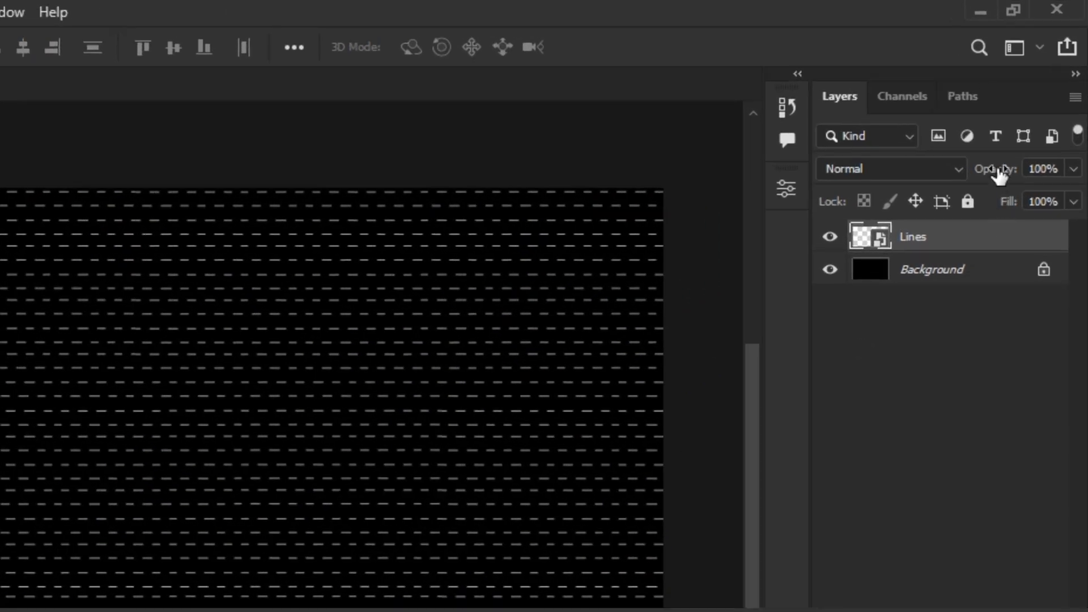
Step: Set the Lines layer's opacity to 30% and rename the layer Background Lines
type("30")
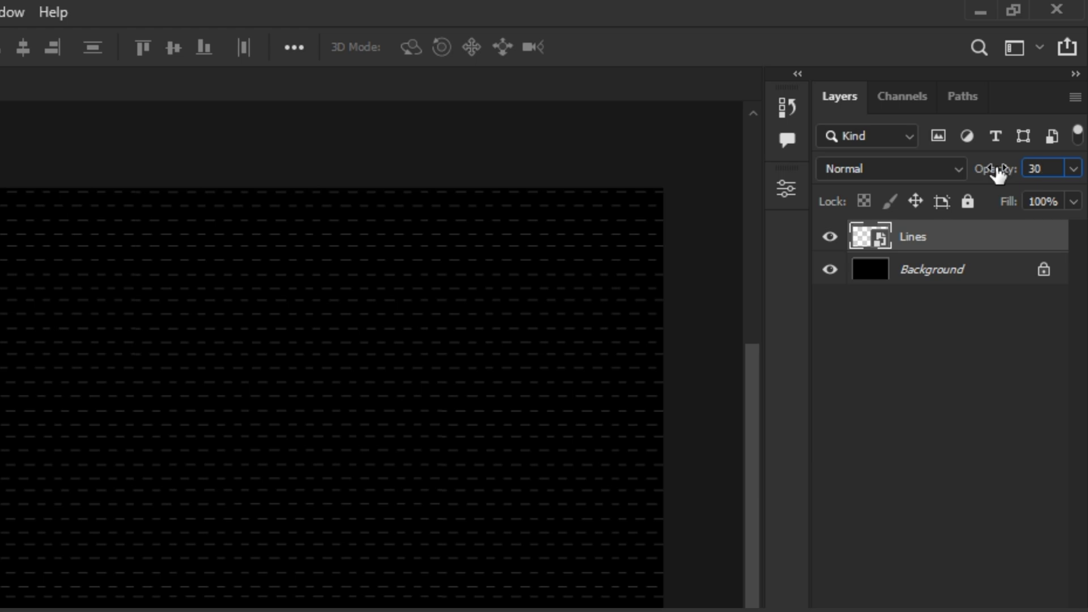
double_click(914, 237)
key("Home")
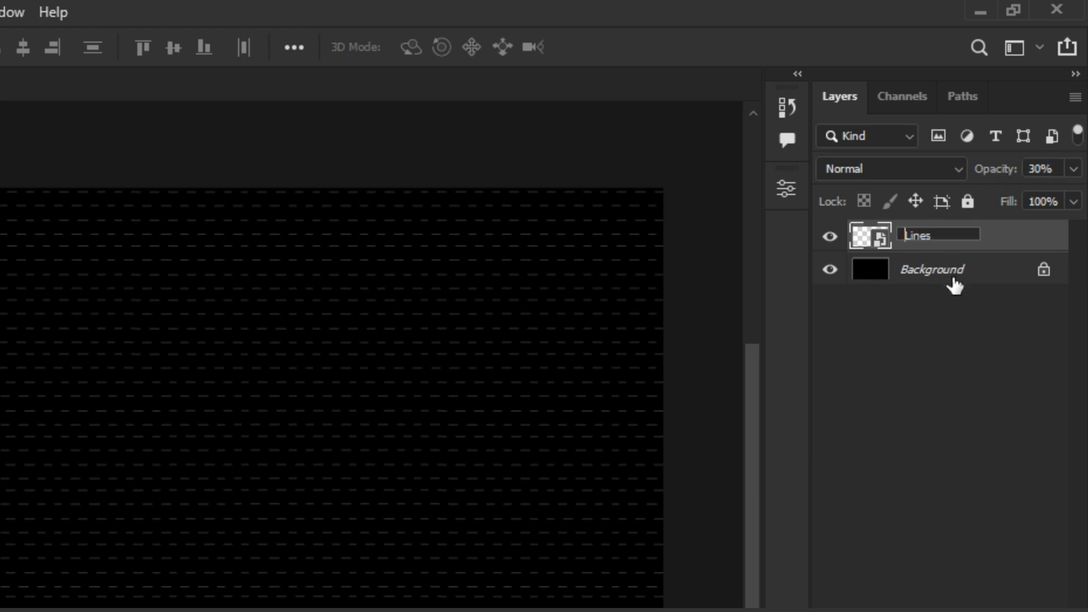
type("Background")
key("Return")
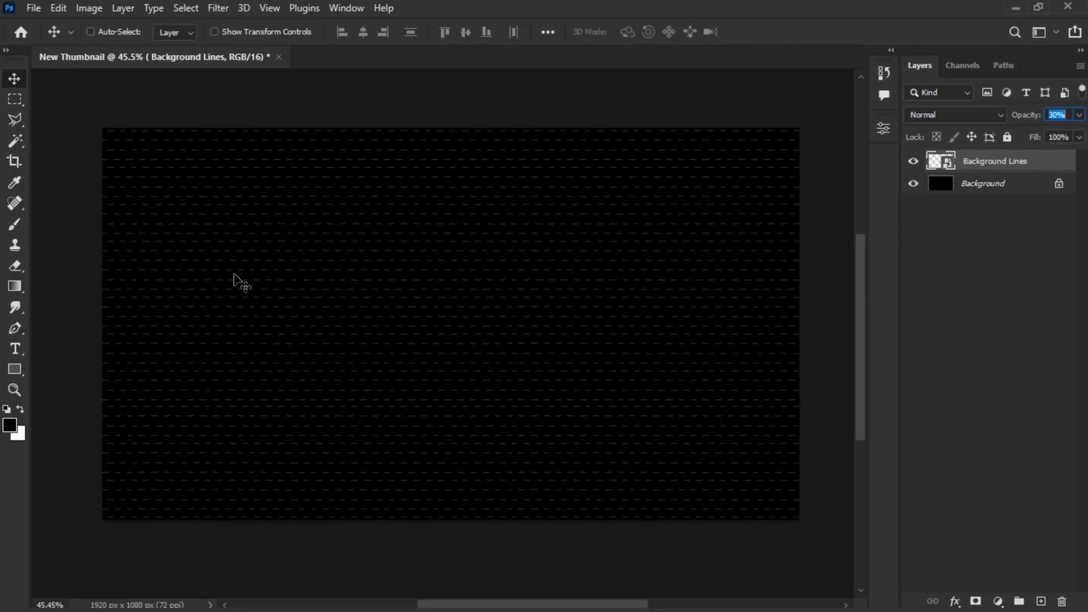
Step: Place the Man image, scale it to about 60% centered against the canvas's lower edge, and rename its layer Main Object
left_click_drag(350, 421, 342, 415)
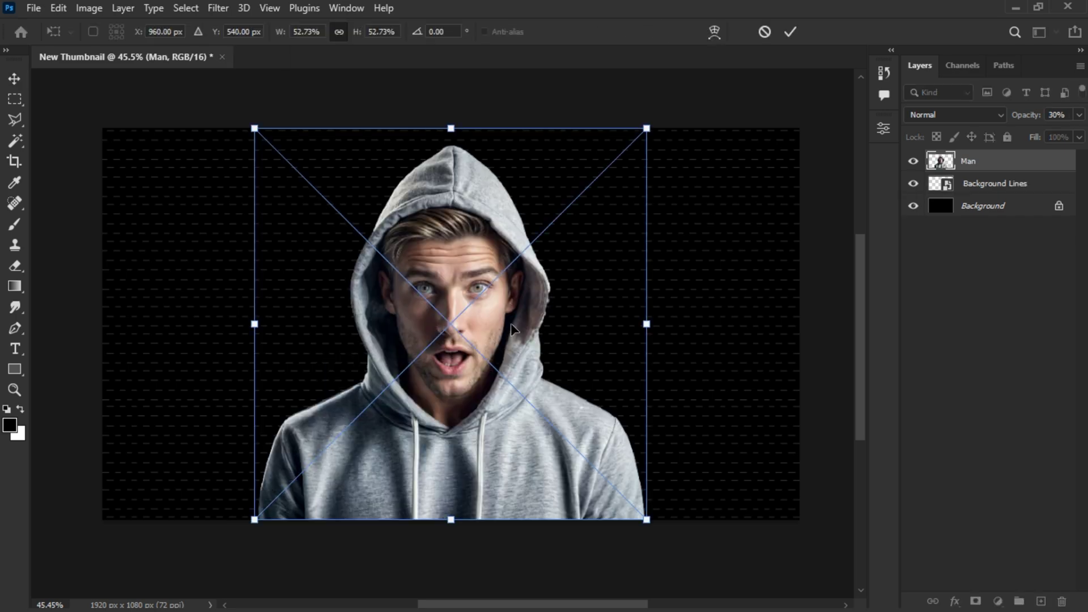
left_click_drag(648, 128, 722, 63)
left_click_drag(639, 193, 611, 240)
left_click_drag(683, 117, 668, 131)
left_click_drag(570, 248, 578, 235)
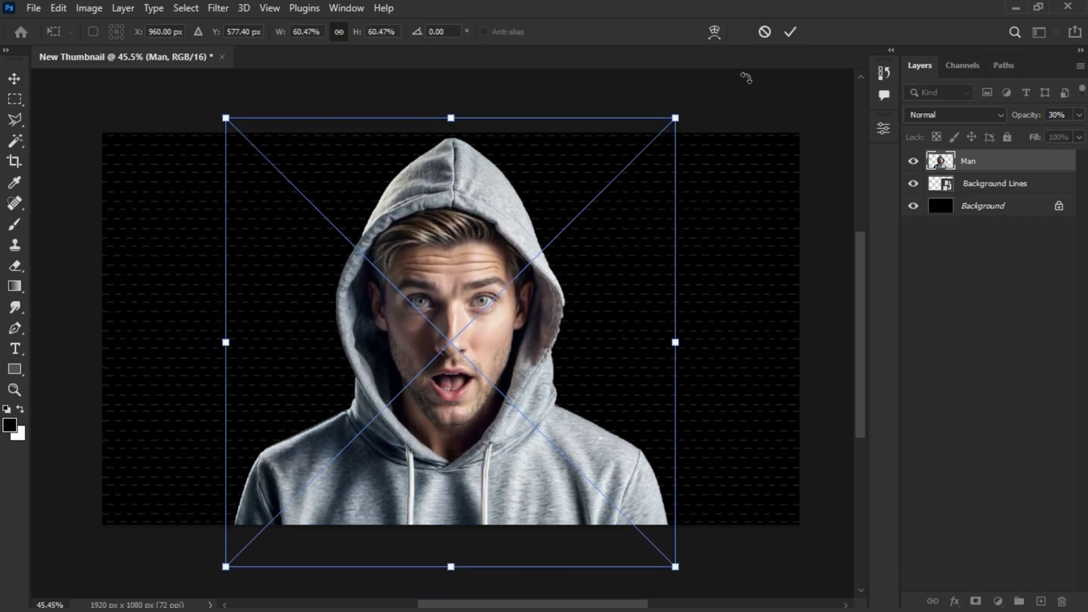
key("Return")
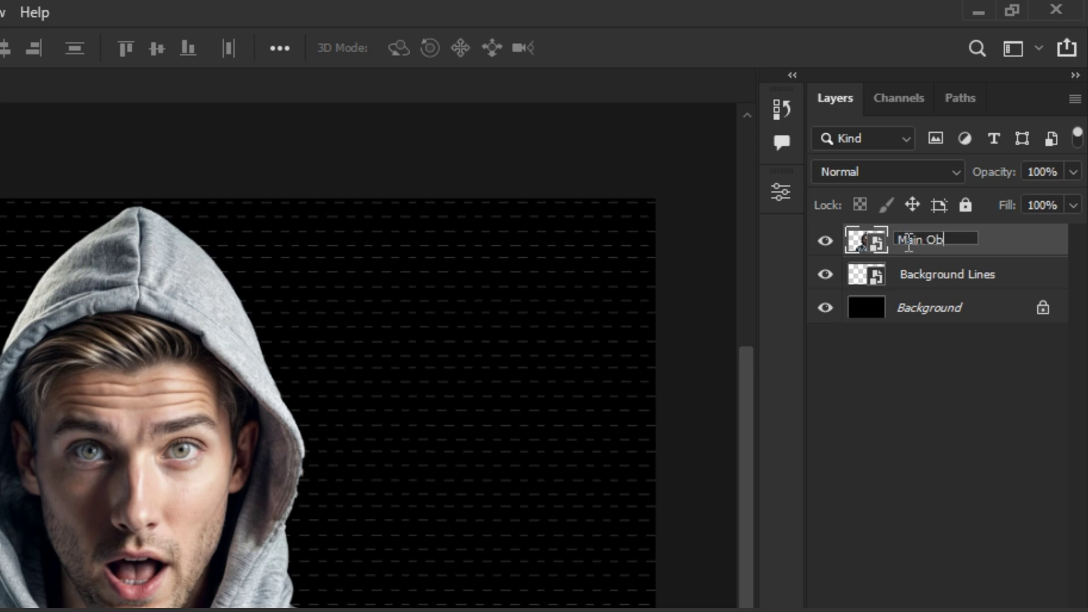
key("Return")
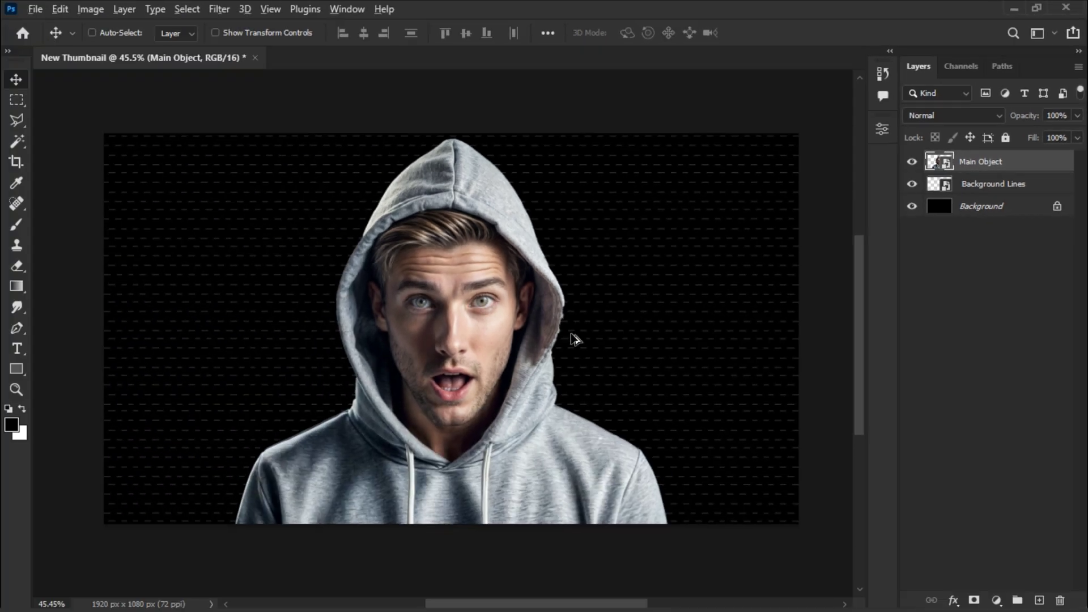
Step: Rasterize the Main Object layer and erase the ragged outer hood edge beside the face with a 78 px hard round eraser
scroll(332, 497, "up", 6)
scroll(317, 283, "up", 1)
key("e")
right_click(593, 269)
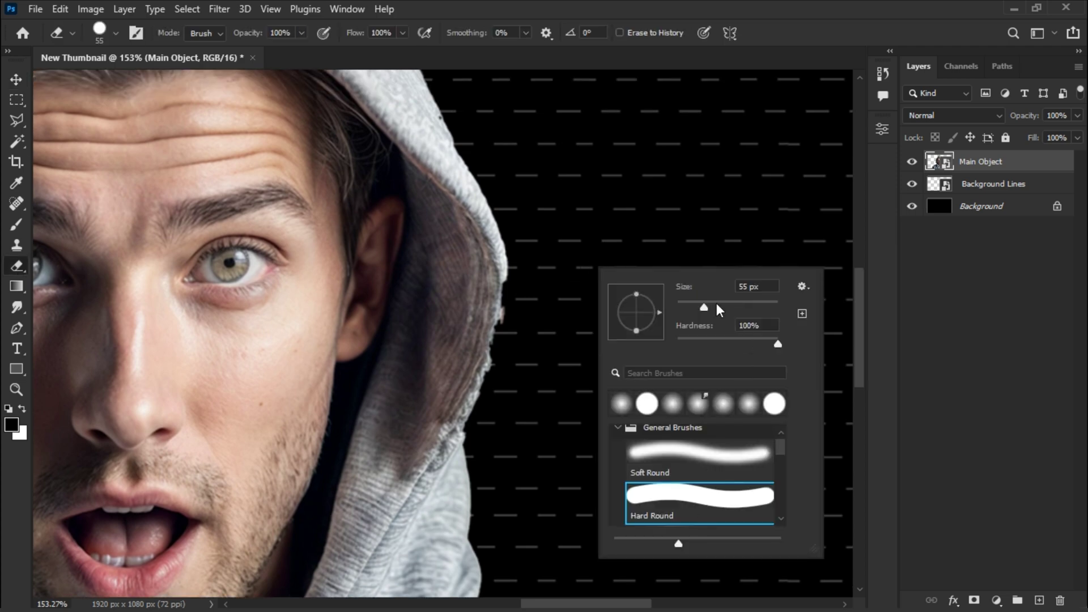
left_click_drag(704, 307, 710, 307)
left_click(658, 219)
left_click(534, 256)
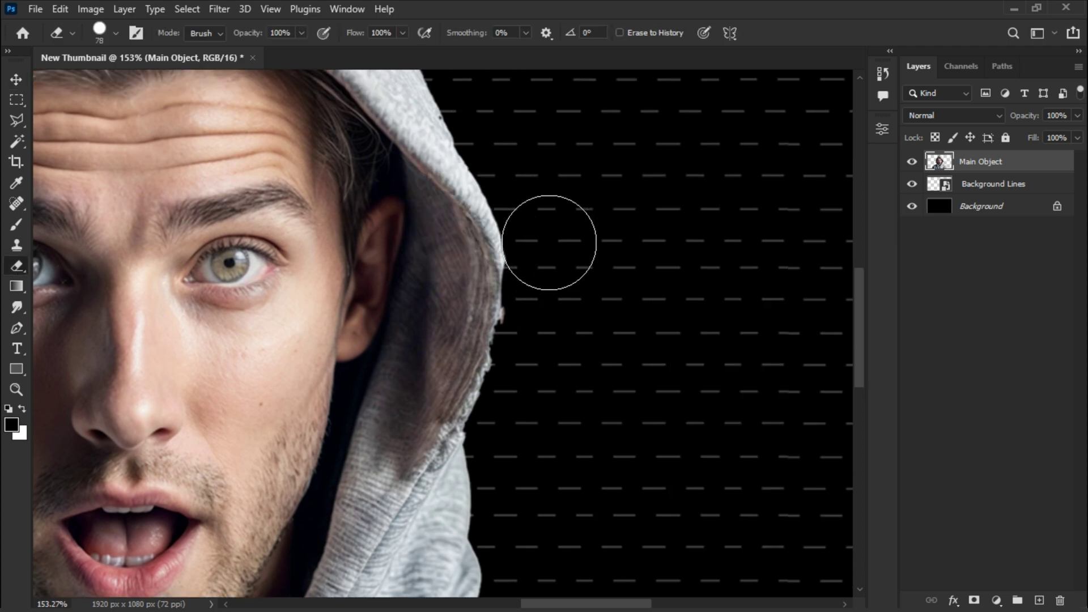
left_click_drag(549, 242, 506, 433)
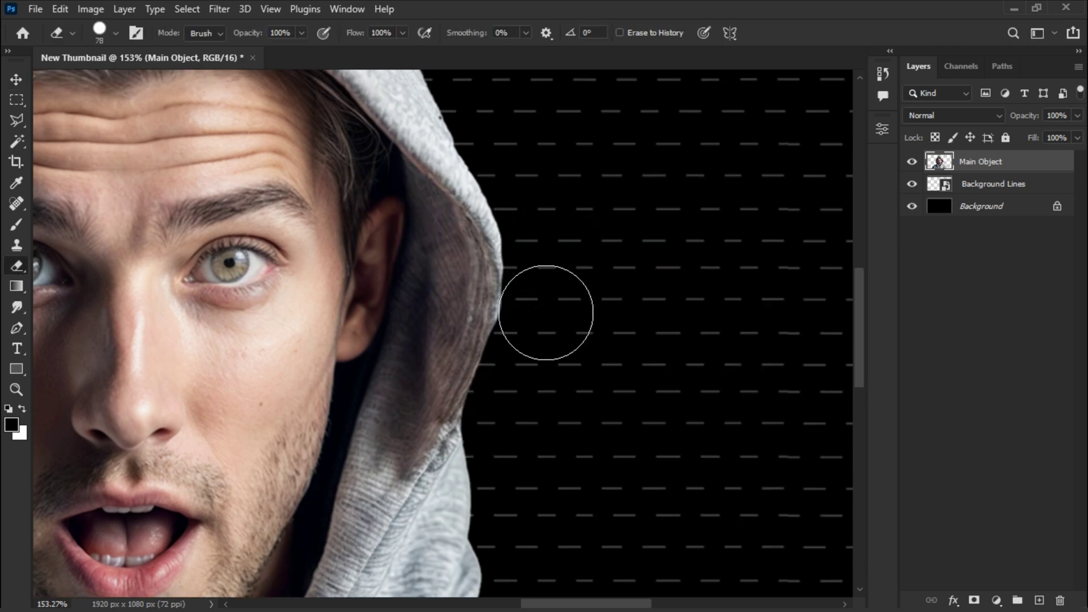
scroll(546, 242, "down", 5)
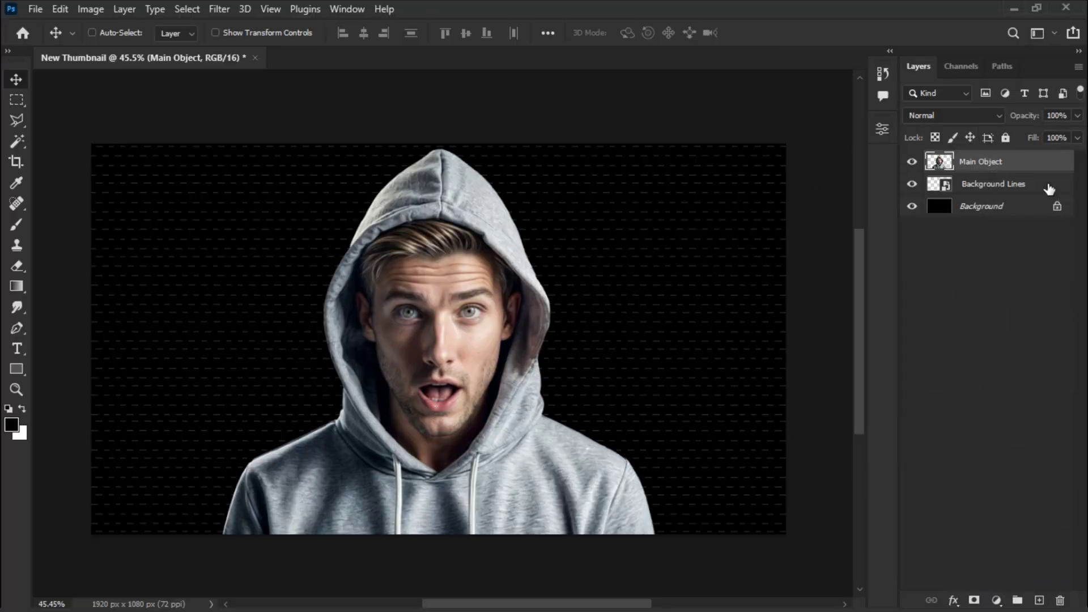
Step: Add a new layer named Back Light directly above the Background Lines layer
left_click(1049, 189)
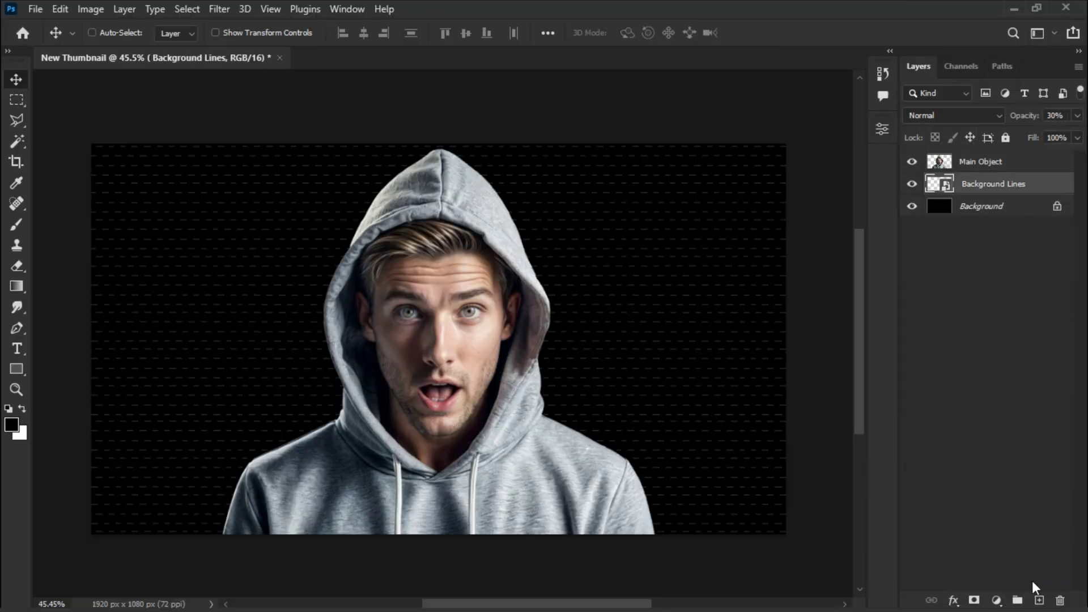
left_click(1039, 600)
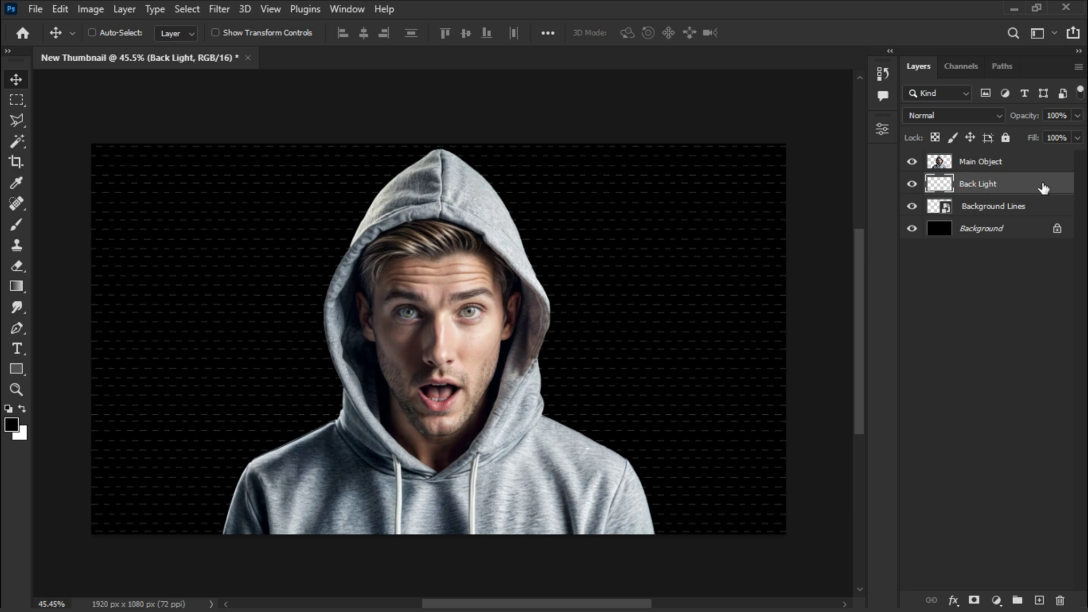
Step: Paint a lime green glow around the man on the Back Light layer with a 600 px soft round brush
key("b")
right_click(365, 267)
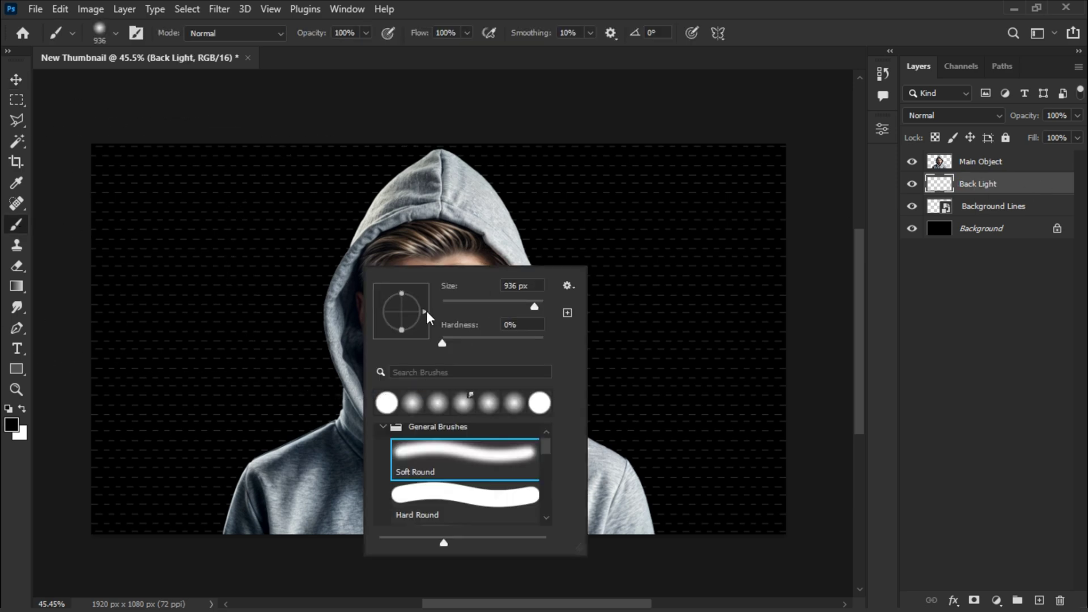
double_click(510, 286)
type("600")
key("Return")
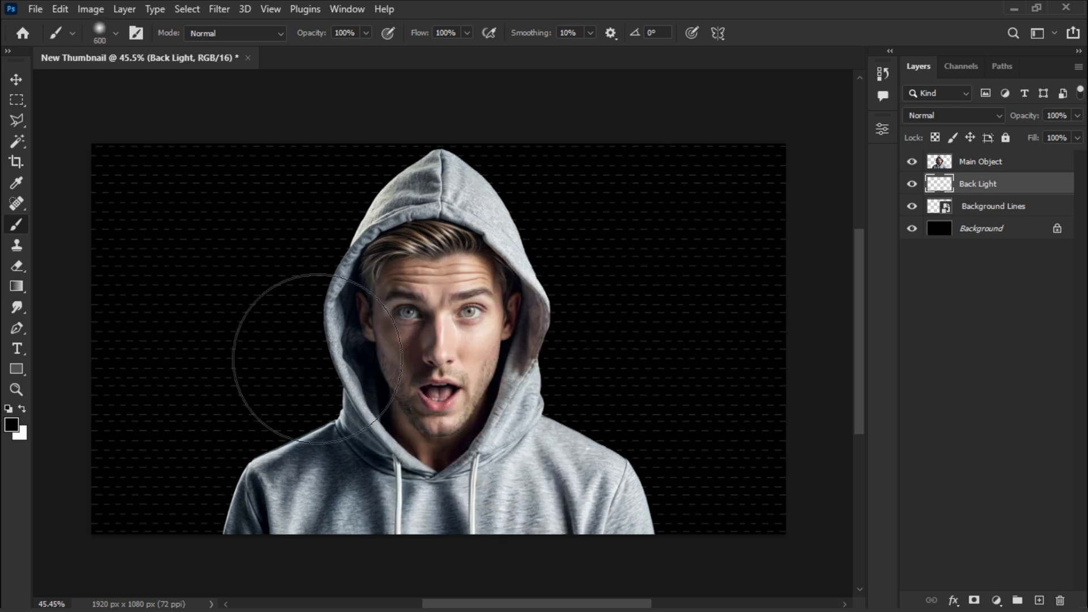
left_click(12, 425)
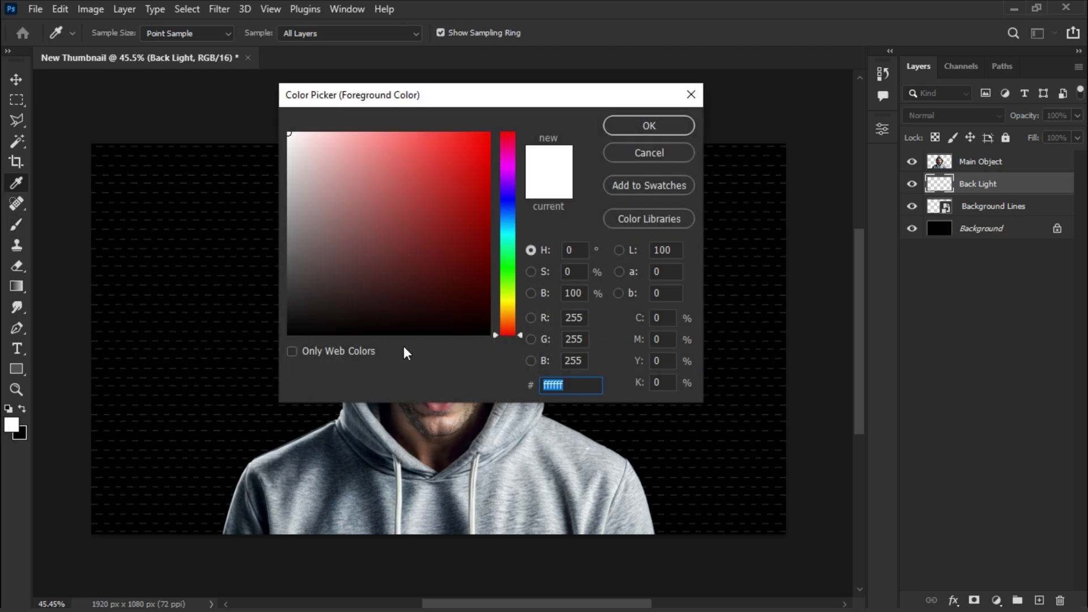
left_click_drag(508, 298, 511, 288)
left_click_drag(467, 190, 490, 132)
left_click(615, 128)
mouse_move(397, 482)
left_mouse_down()
mouse_move(352, 510)
mouse_move(317, 493)
left_mouse_up()
mouse_move(466, 489)
left_mouse_down()
mouse_move(567, 510)
mouse_move(539, 255)
mouse_move(362, 227)
mouse_move(440, 452)
mouse_move(272, 471)
left_mouse_up()
Step: Set the soft round brush size to 1500 px
right_click(440, 278)
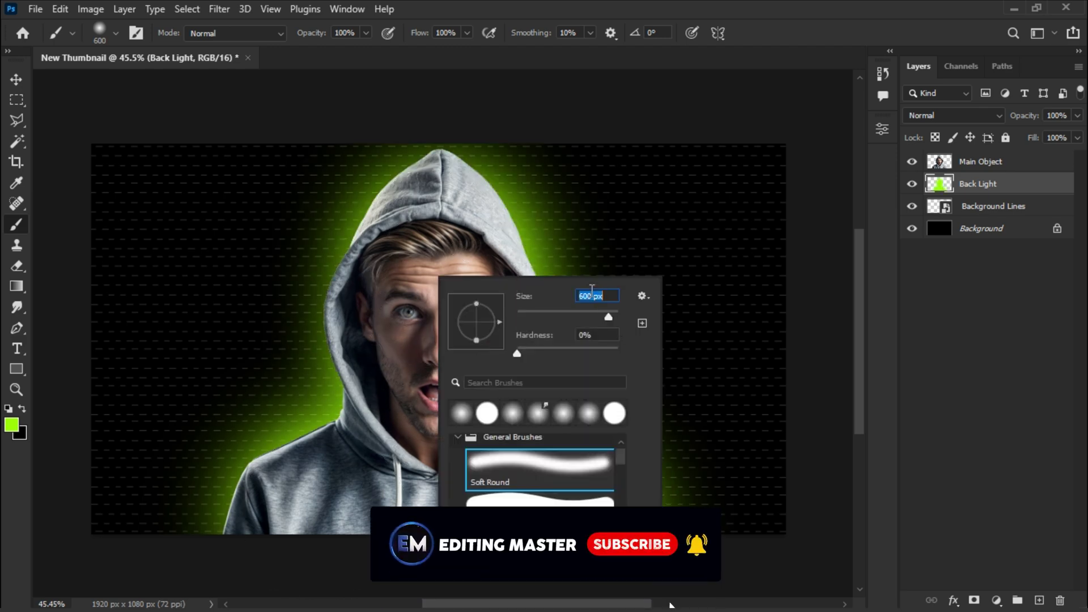
type("1500")
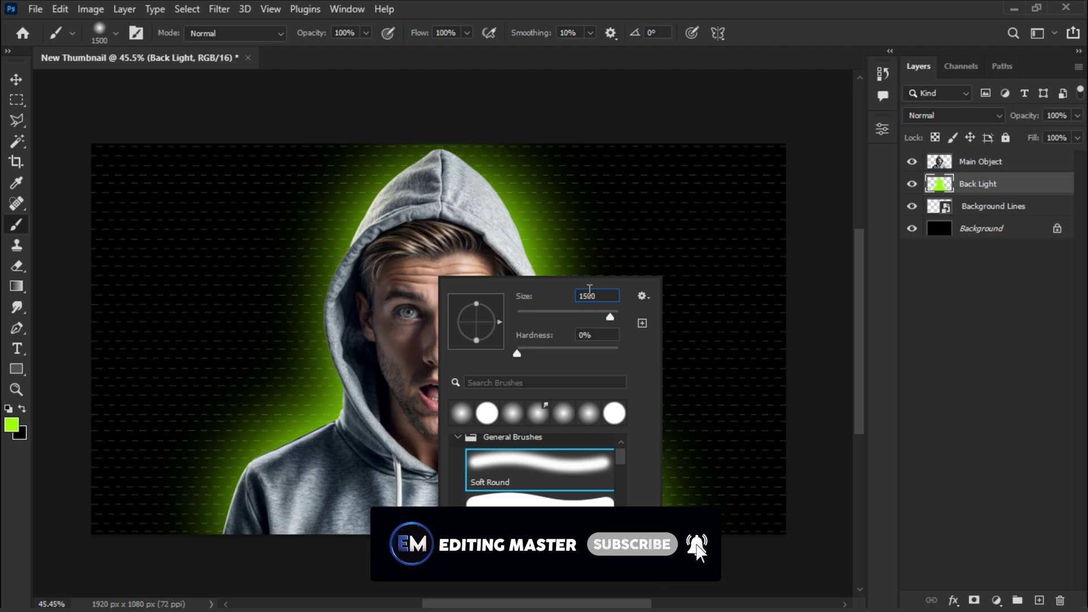
key("Return")
left_click(505, 264)
left_click(513, 271)
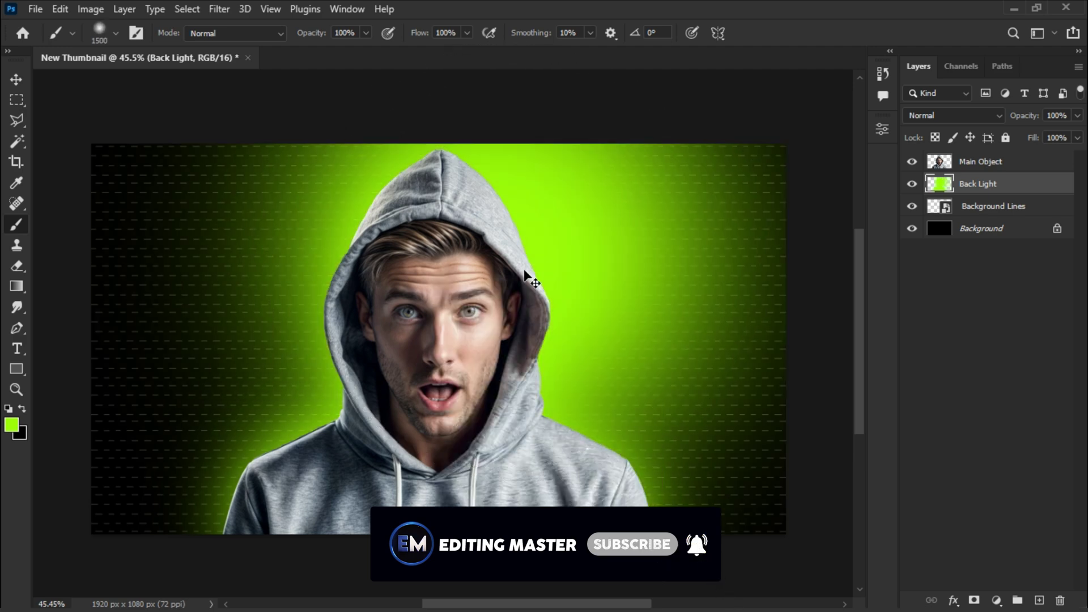
key("ctrl+z")
key("ctrl+z")
Step: Reset the colors, make white the foreground color, and paint a soft white light on the canvas's upper-right corner
scroll(568, 303, "down", 4)
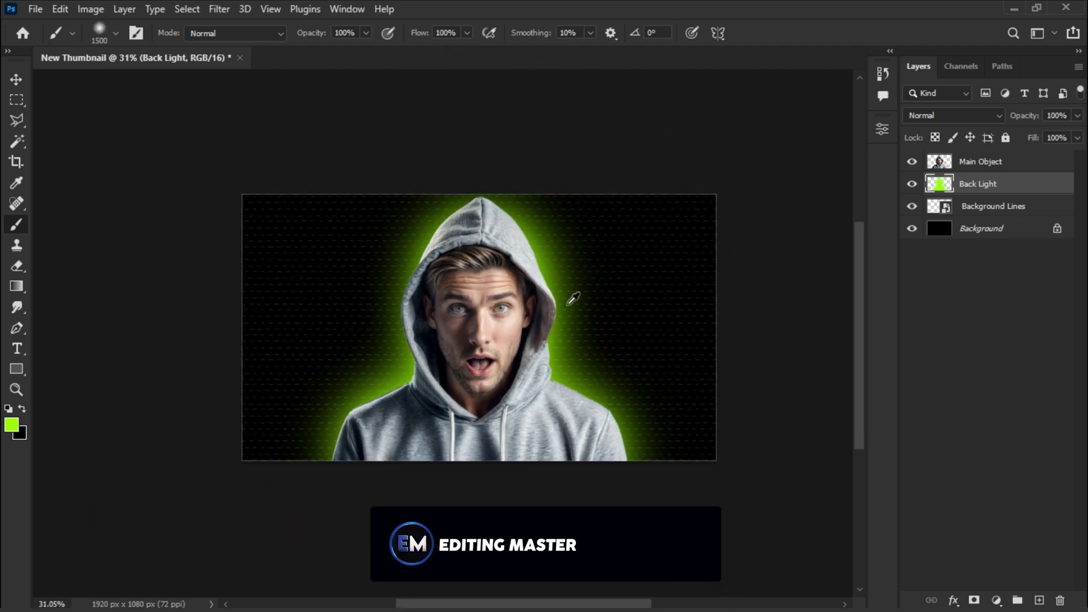
left_click(9, 409)
left_click(22, 409)
left_click(773, 166)
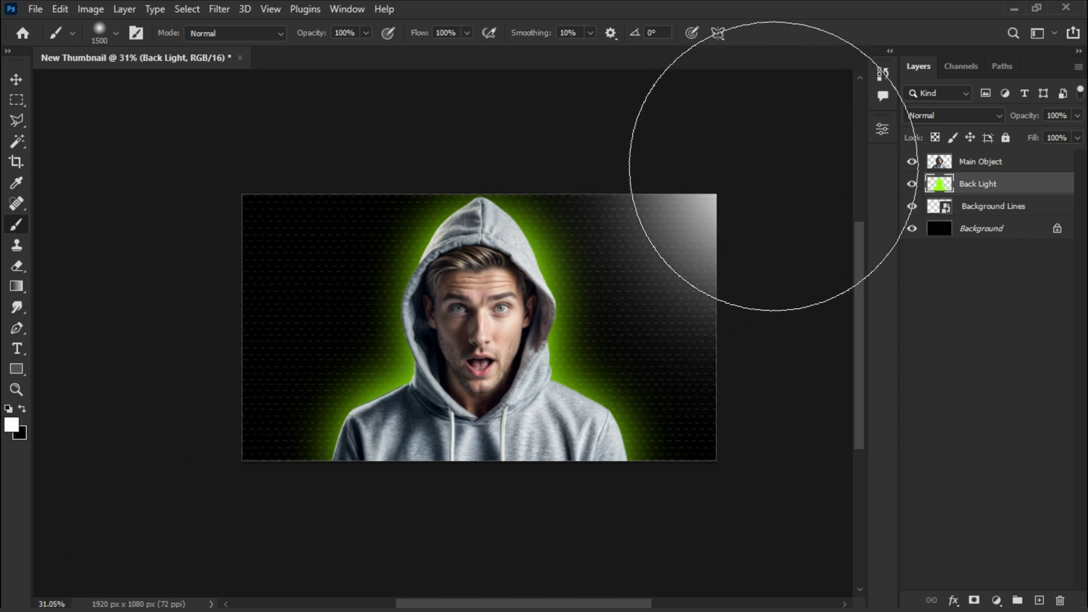
Step: Choose a bright green foreground color and paint a soft green light along the canvas's left edge
left_click(11, 425)
mouse_move(508, 278)
left_mouse_down()
mouse_move(508, 269)
mouse_move(515, 282)
left_mouse_up()
left_click_drag(475, 180, 513, 116)
left_click(649, 125)
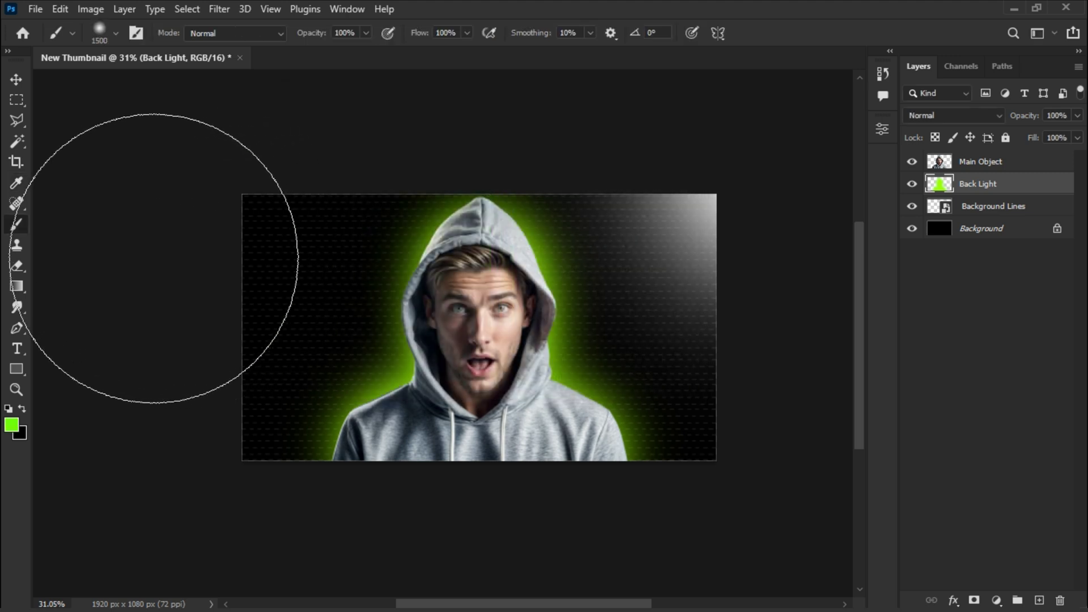
left_click(16, 79)
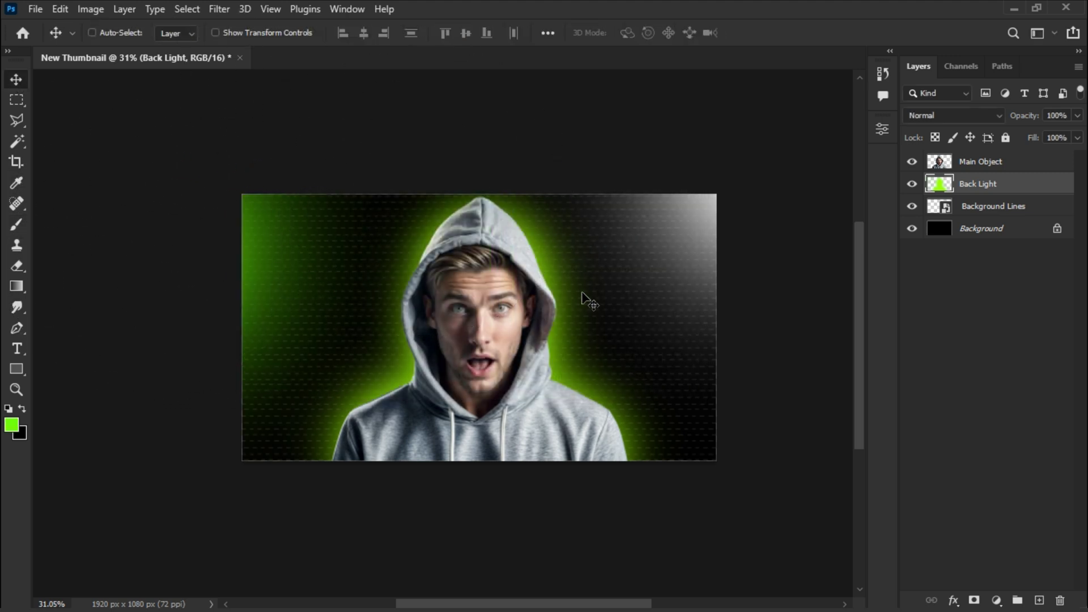
Step: Add a new layer named Back Light 2 directly above the Back Light layer
scroll(604, 318, "up", 2)
scroll(446, 349, "up", 2)
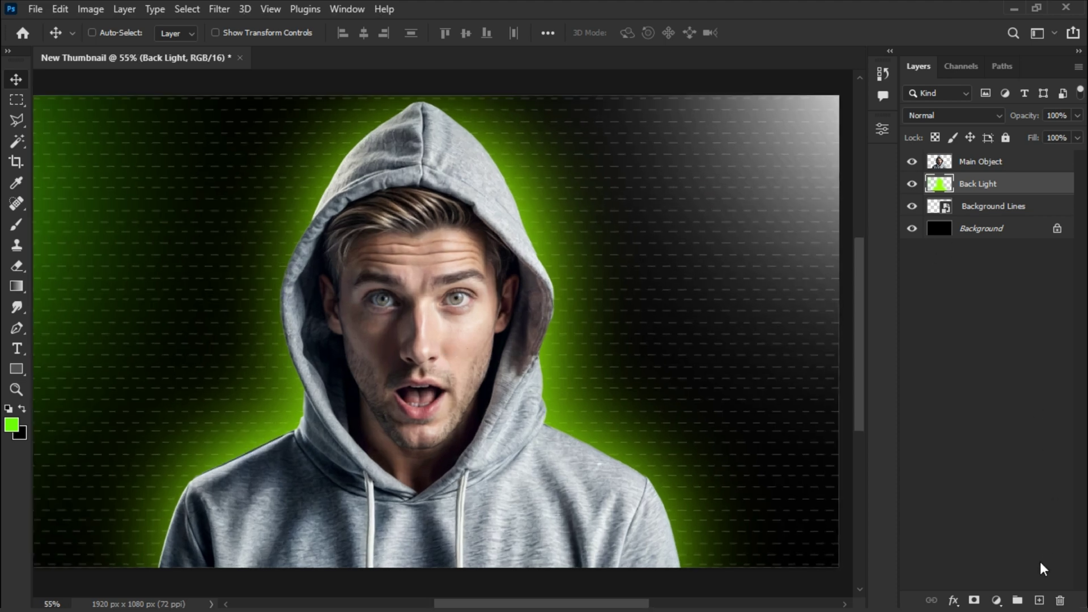
left_click(1039, 601)
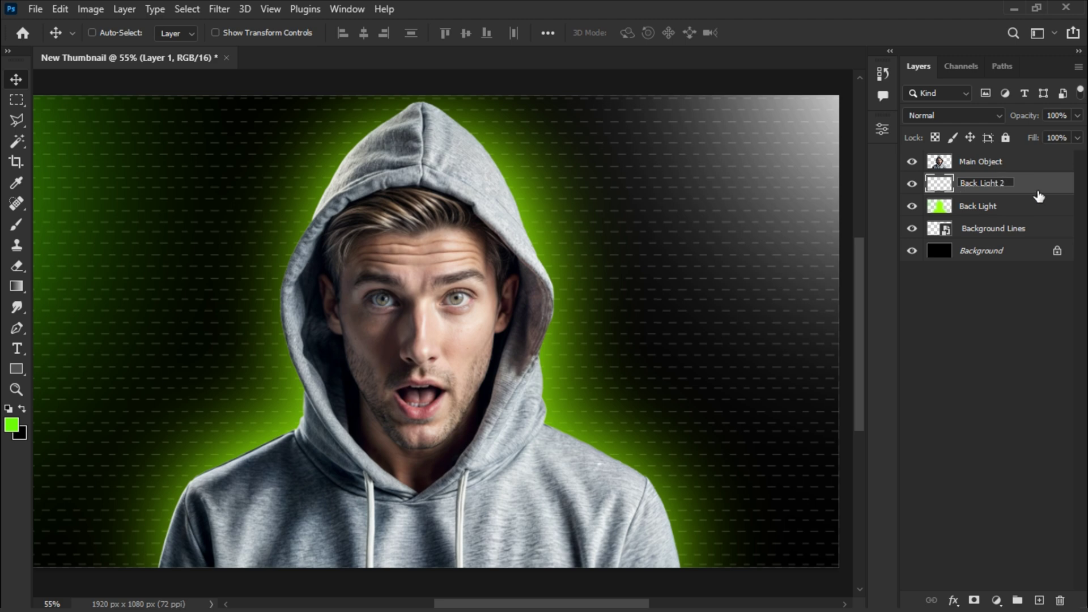
key("Return")
Step: Paint a white inner glow behind the man's hood and shoulders on Back Light 2 with a 338 px soft round brush
key("b")
right_click(366, 226)
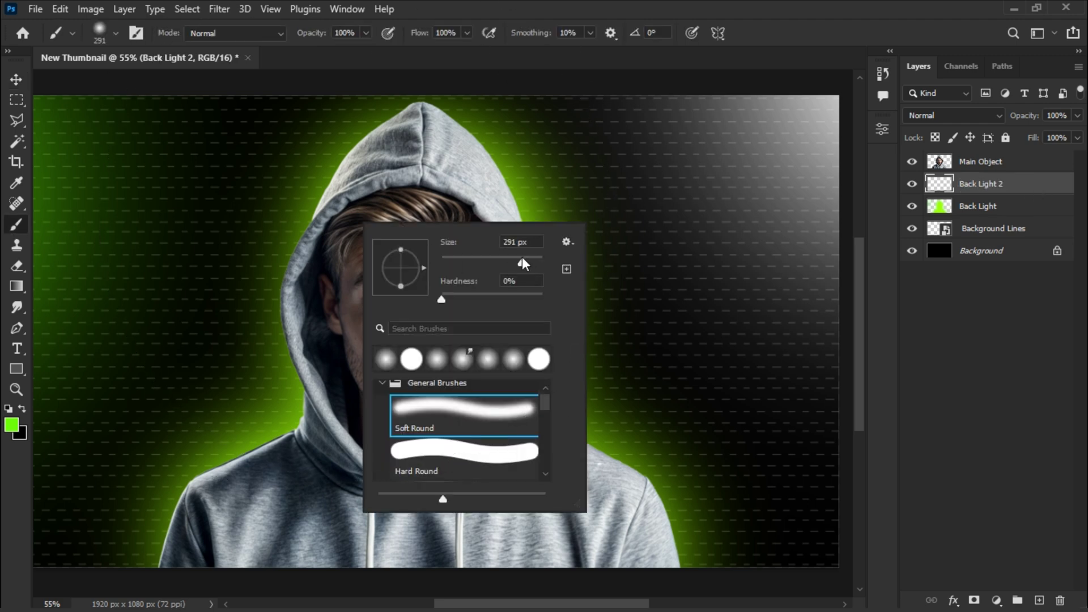
left_click_drag(522, 257, 525, 257)
left_click(9, 408)
scroll(359, 418, "down", 5)
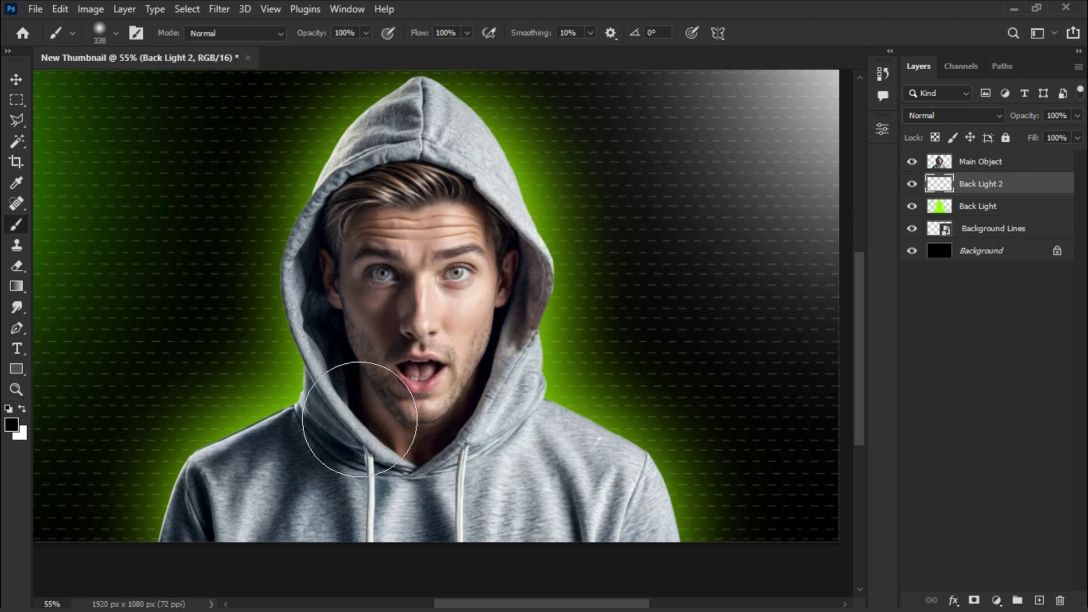
mouse_move(368, 399)
left_mouse_down()
mouse_move(341, 367)
mouse_move(531, 375)
mouse_move(500, 373)
mouse_move(572, 456)
left_mouse_up()
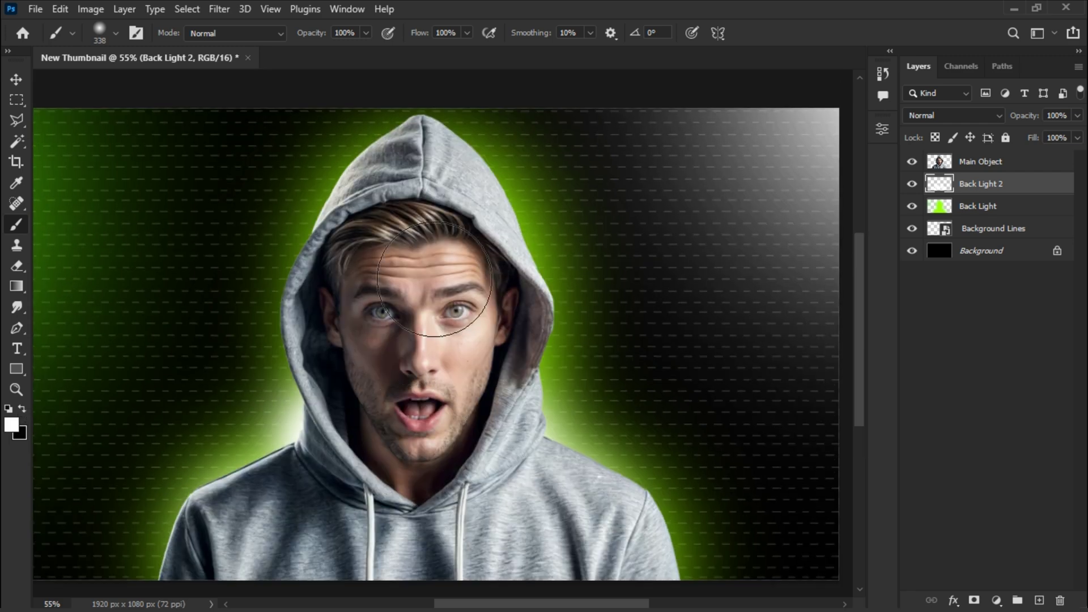
scroll(255, 494, "up", 2)
scroll(479, 301, "down", 2)
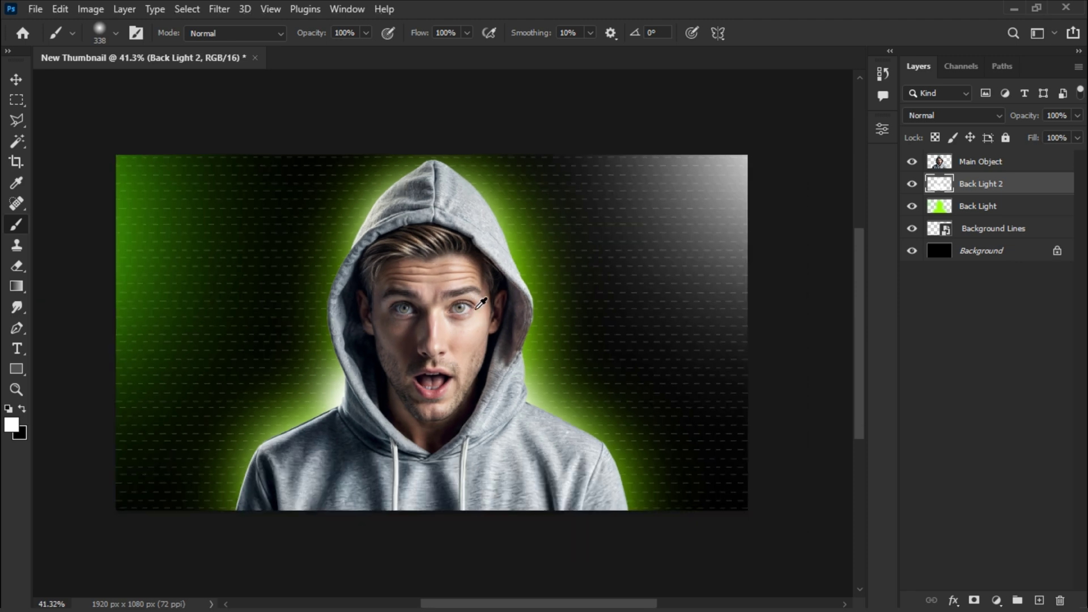
scroll(475, 309, "up", 1)
key("v")
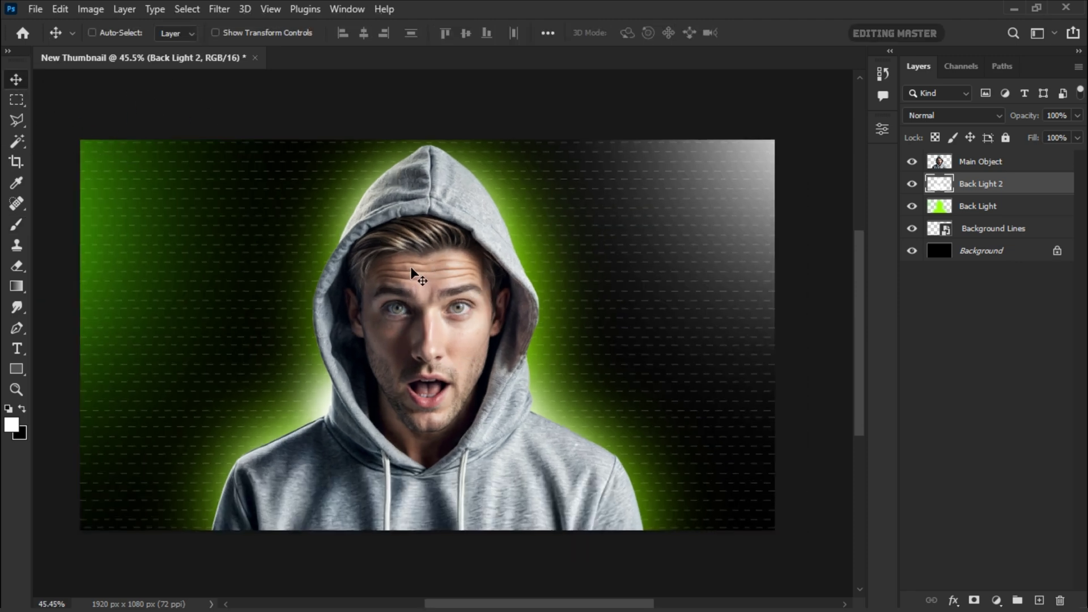
Step: Set up the Eraser at 495 px with 51% opacity and 63% flow, and make Back Light the active layer
left_click(17, 266)
right_click(272, 285)
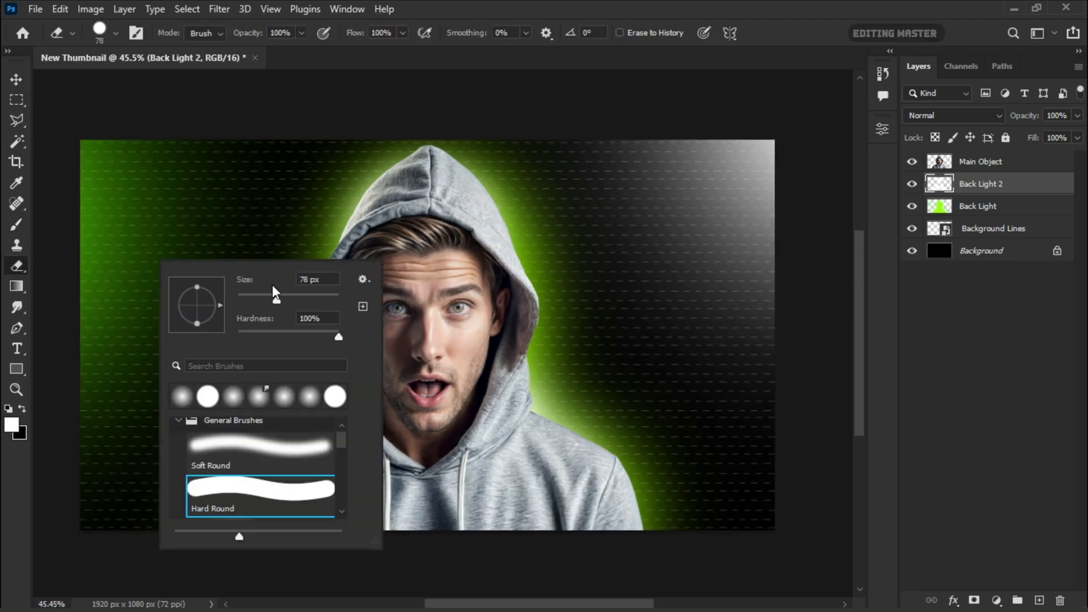
type("495")
key("Return")
key("5")
key("1")
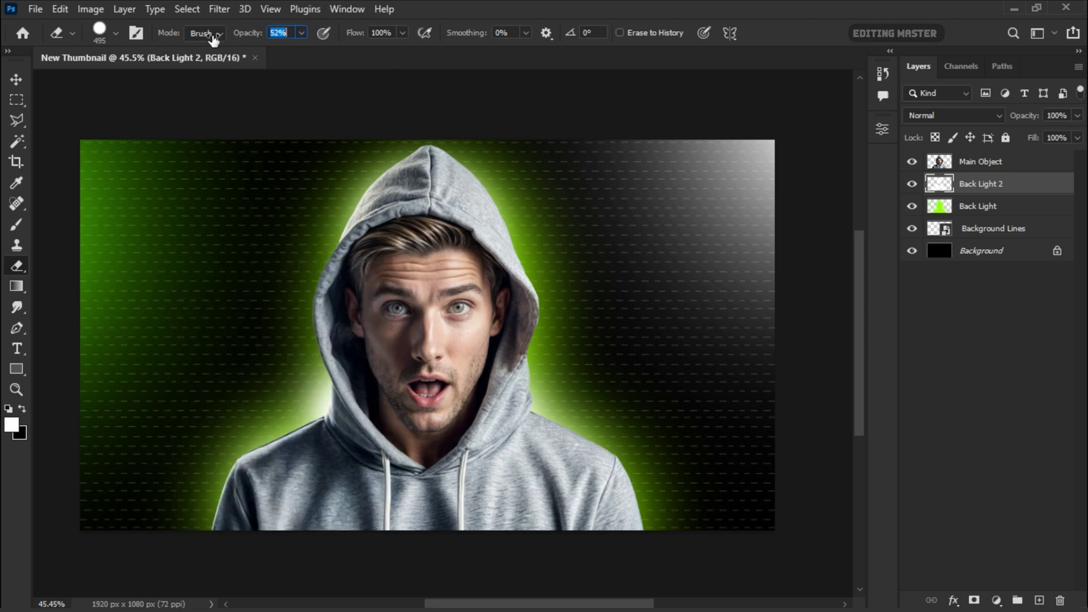
left_click(977, 207)
key("ctrl+z")
key("ctrl+z")
left_click_drag(354, 32, 334, 33)
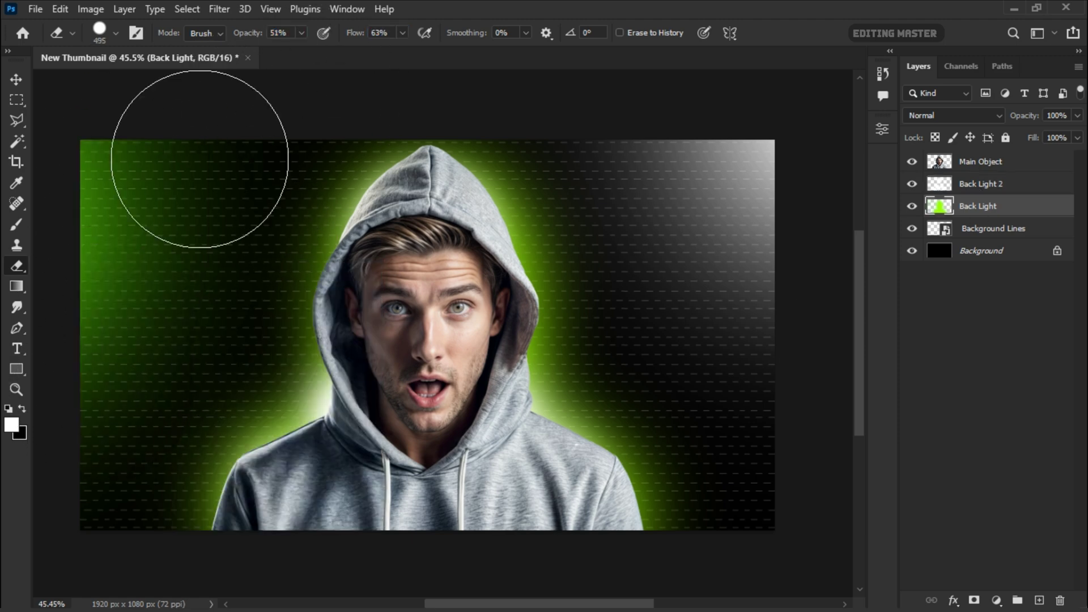
Step: Soften the eraser and fade the green light along the canvas's left edge and the white light in its upper-right corner
left_click_drag(199, 159, 72, 452)
key("ctrl+z")
right_click(282, 211)
left_click_drag(493, 269, 340, 269)
left_click_drag(102, 176, 101, 372)
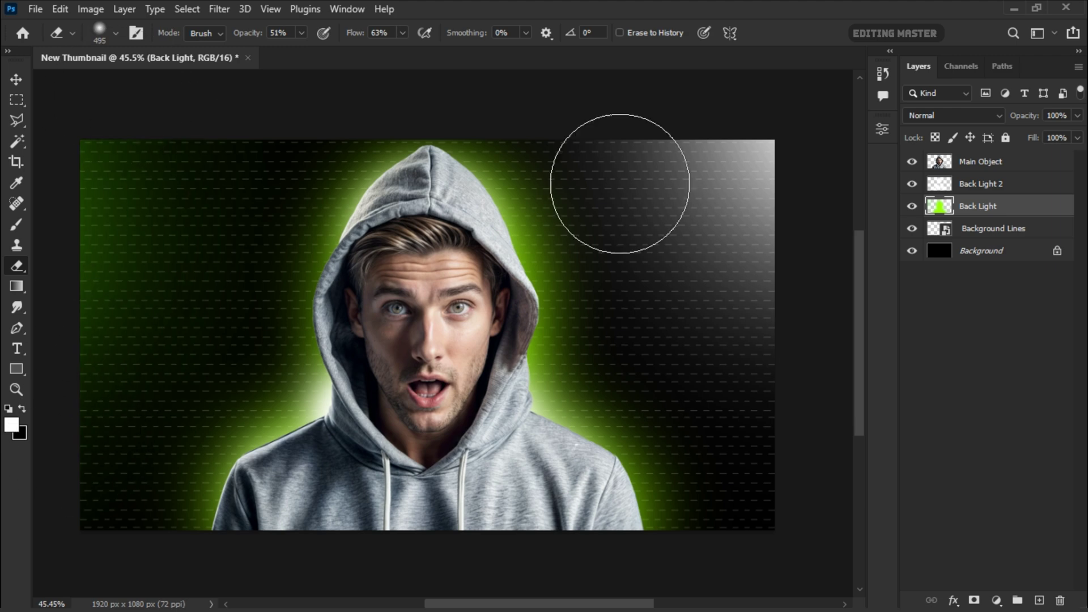
left_click_drag(731, 161, 772, 296)
Step: On the Main Object layer, trace the man's hood and shoulders with the Magnetic Lasso to select his whole figure
scroll(573, 311, "up", 2)
left_click(980, 162)
left_click(15, 82)
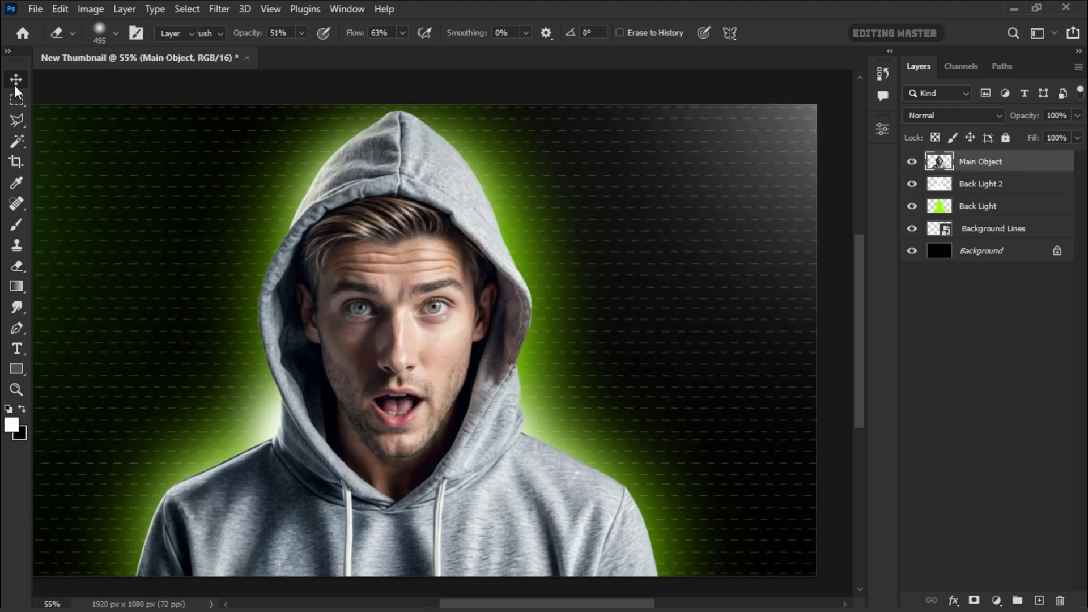
scroll(432, 309, "down", 1)
right_click(17, 119)
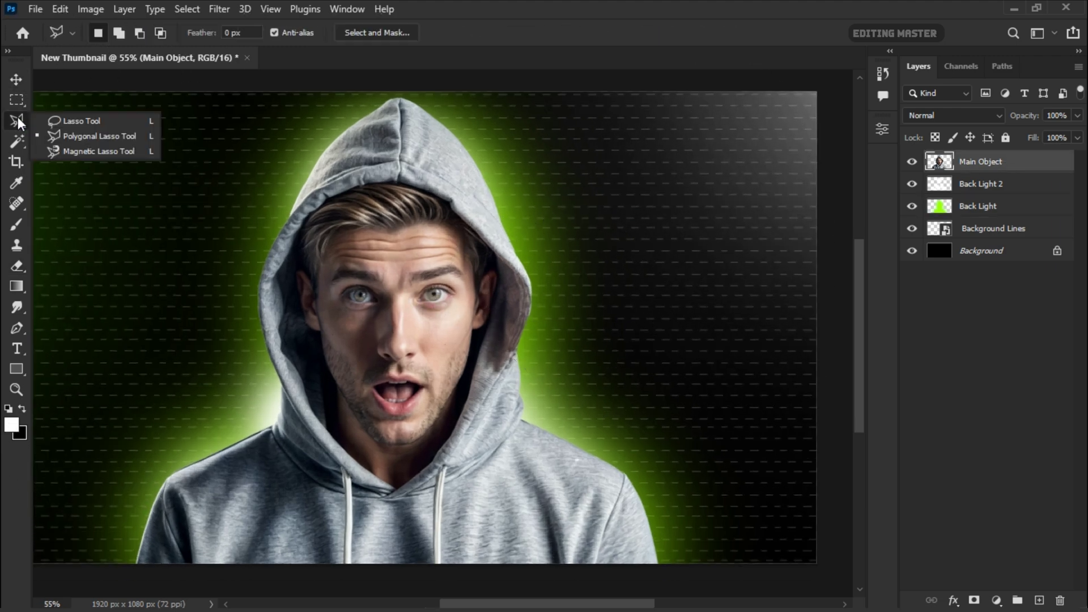
left_click(59, 152)
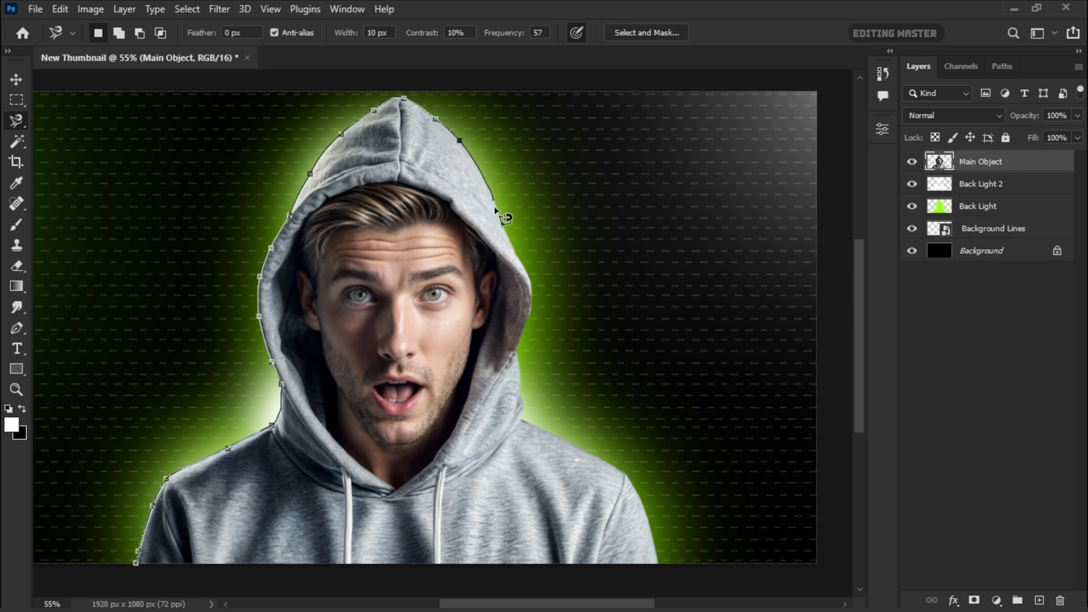
double_click(659, 565)
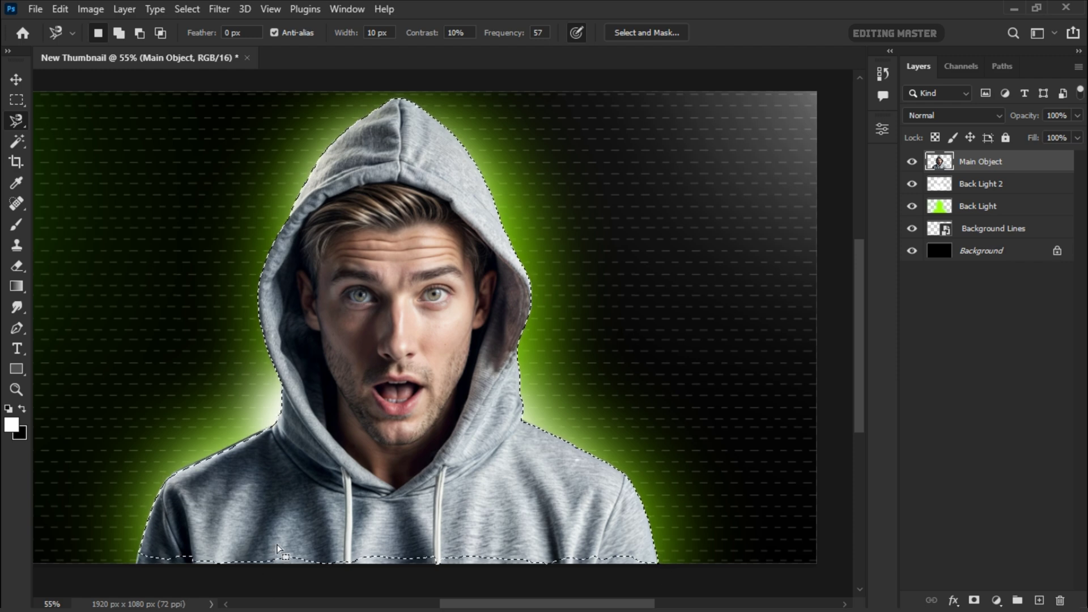
Step: Add the missed strip along the hoodie's bottom edge to the selection with the Polygonal Lasso
right_click(16, 119)
left_click(56, 130)
left_click(118, 32)
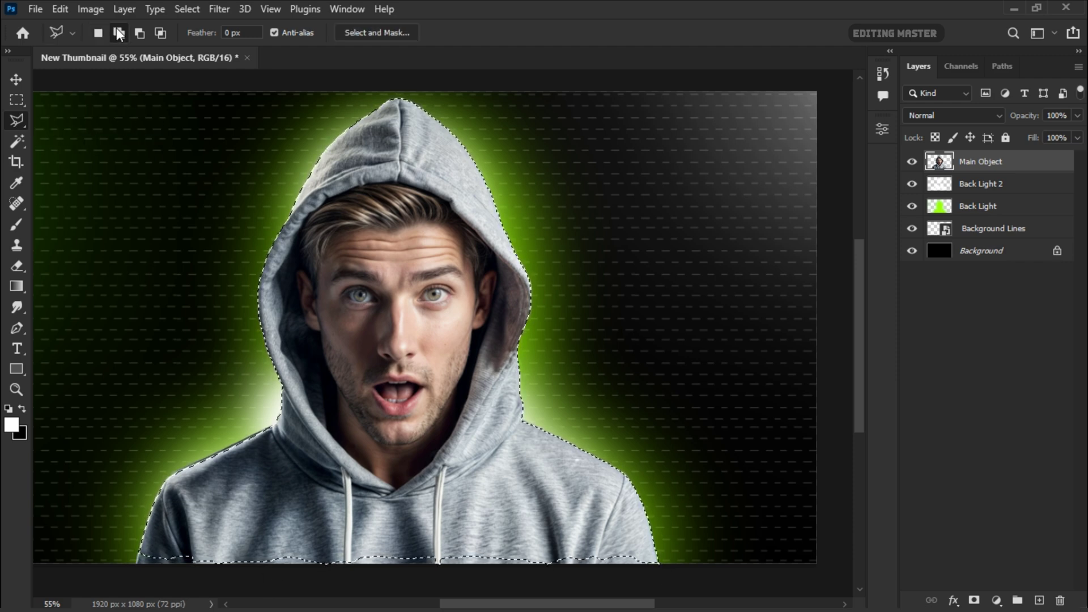
left_click(134, 573)
left_click(658, 568)
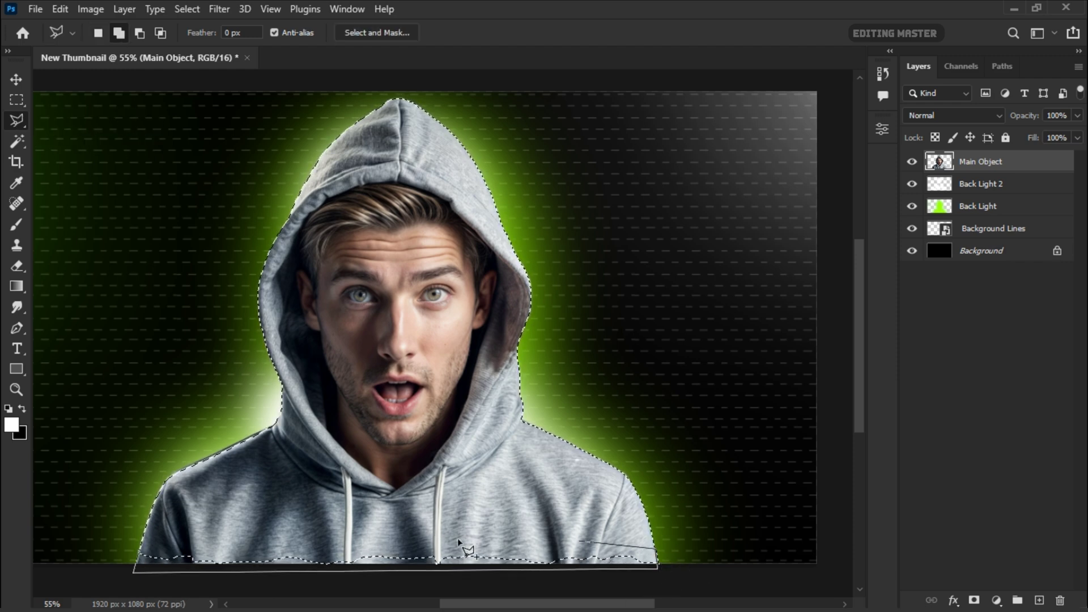
double_click(392, 566)
Step: Subtract the man's face and neck inside the hood from the selection by tracing the opening with the Magnetic Lasso
right_click(18, 120)
left_click(58, 151)
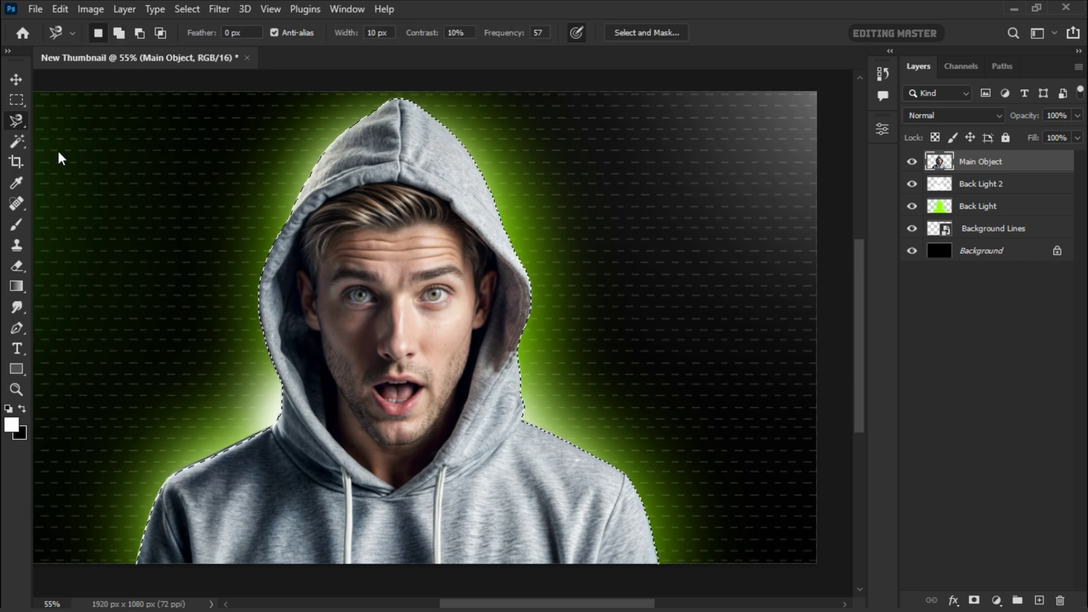
left_click(139, 32)
left_click(318, 213)
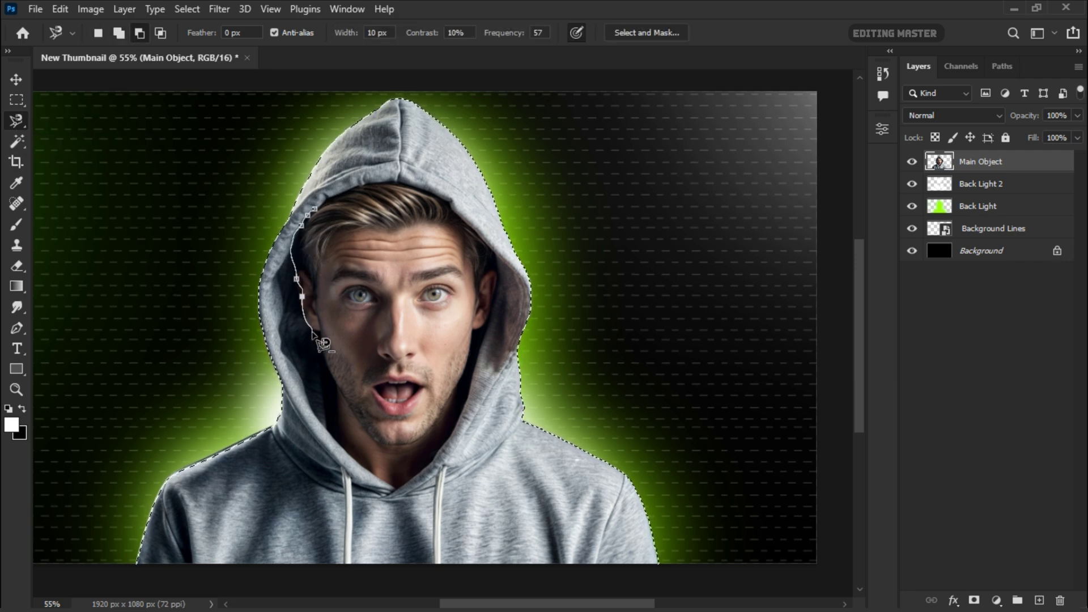
double_click(416, 185)
Step: Clean up the selection along the hood's inner edge by subtracting leftover areas near the hair, ear and jaw with the lasso tools
scroll(416, 186, "up", 5)
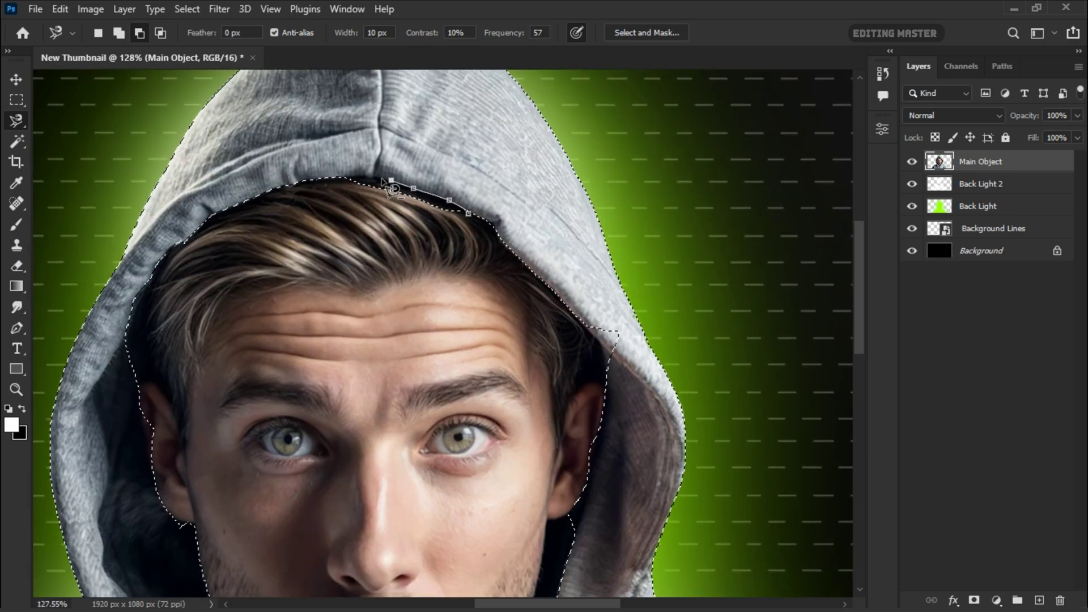
scroll(610, 284, "down", 3)
left_click(600, 191)
double_click(514, 272)
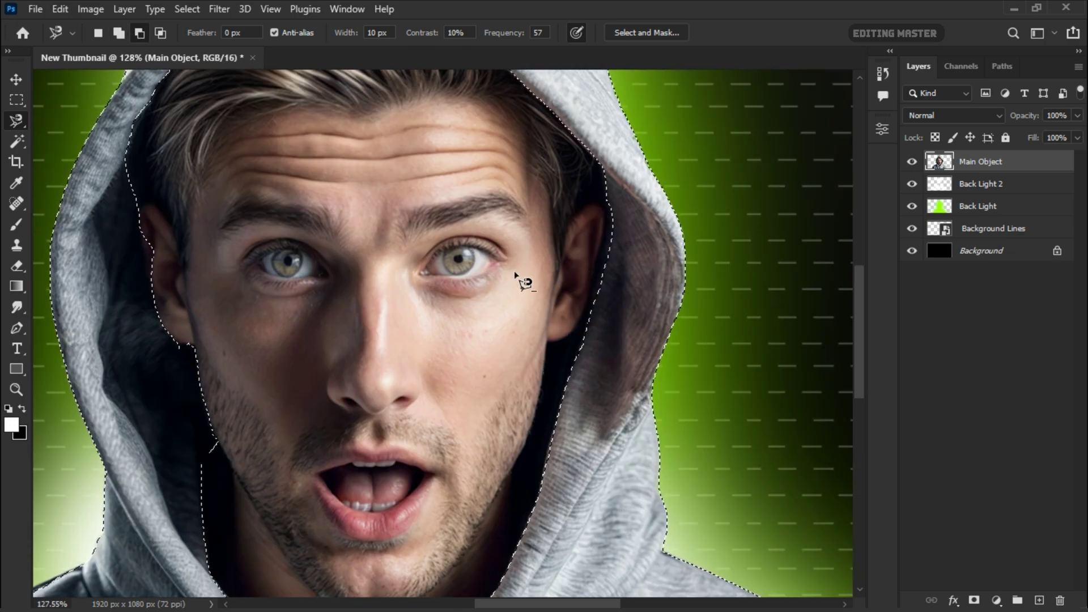
scroll(510, 273, "down", 1)
left_click(190, 297)
double_click(252, 372)
key("shift+l")
mouse_move(189, 295)
left_mouse_down()
mouse_move(192, 335)
mouse_move(227, 416)
left_mouse_up()
scroll(556, 317, "down", 5)
key("v")
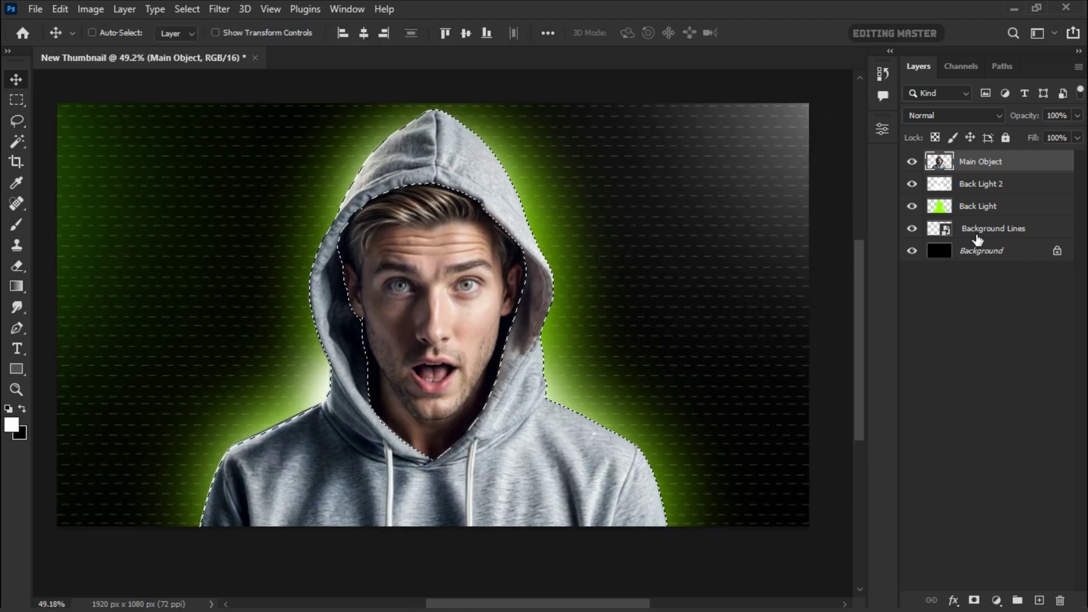
Step: Add a new layer named Hoody color above Main Object and clip it to that layer
left_click(1040, 600)
double_click(983, 161)
type("H")
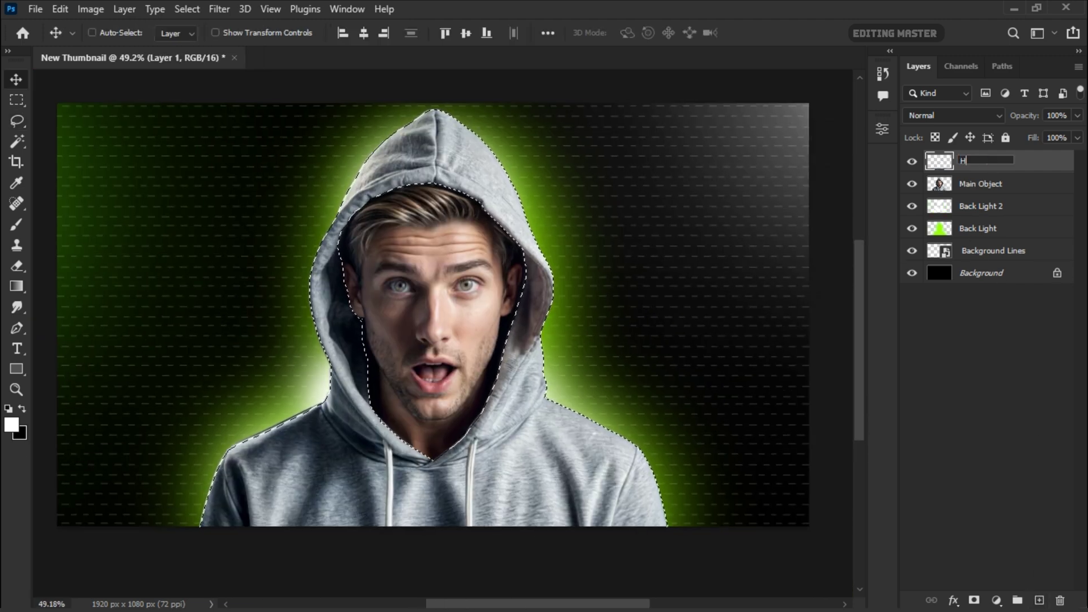
type("oody color")
key("Return")
right_click(1025, 162)
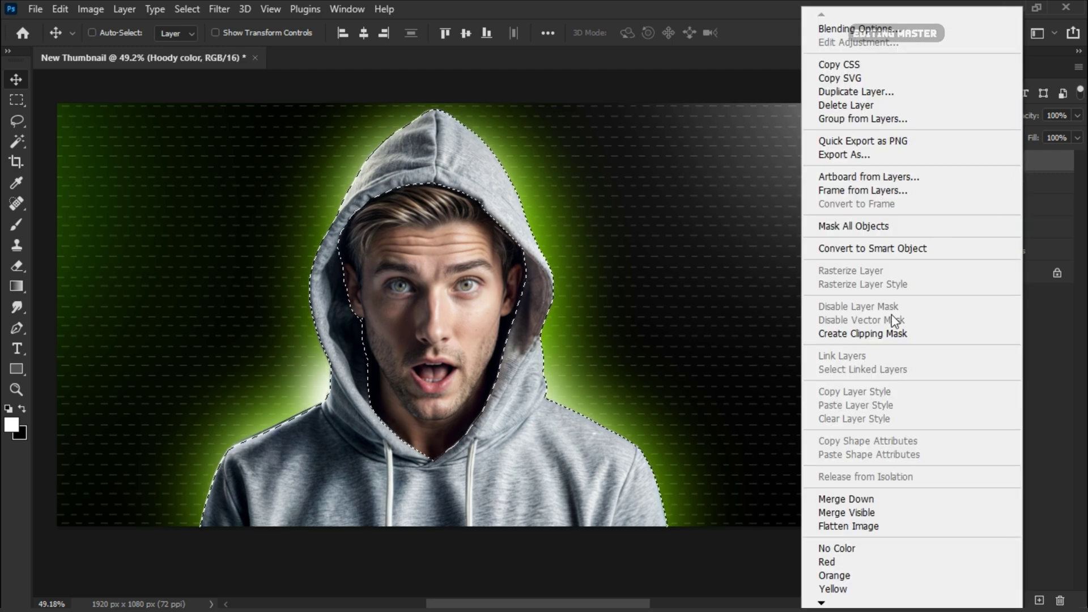
left_click(858, 333)
Step: Fill the hoodie selection on the Hoody color layer with red fd0909 using the Paint Bucket
left_click(16, 289)
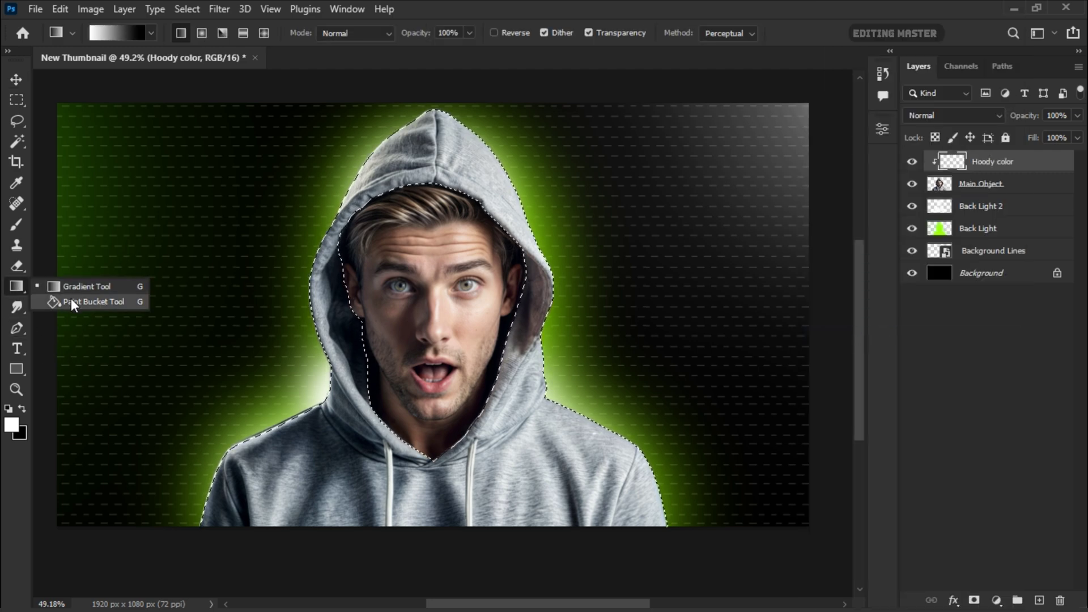
left_click(77, 302)
left_click(12, 423)
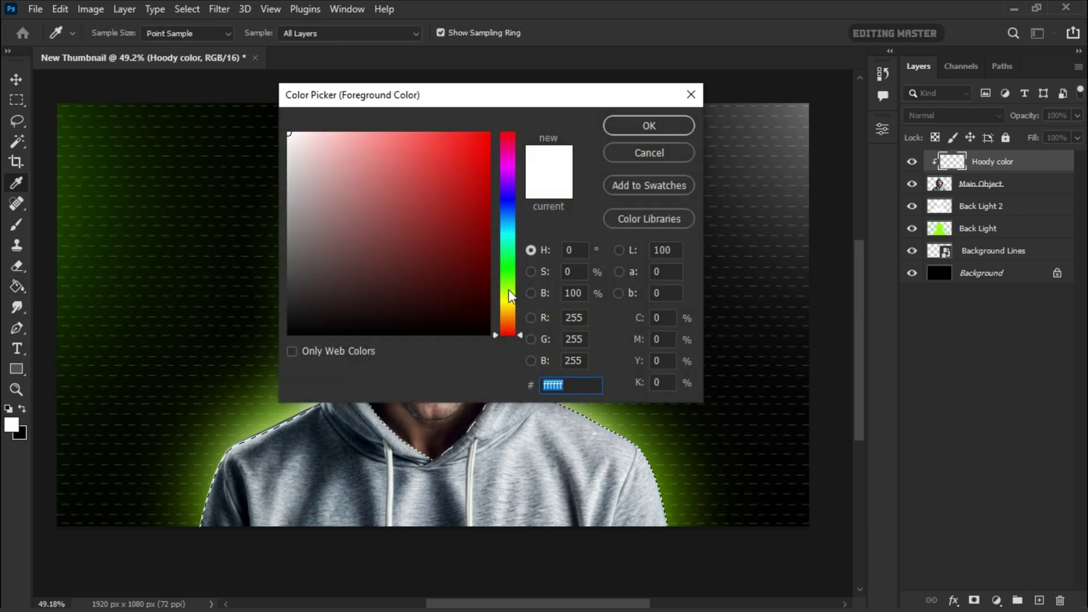
left_click(506, 147)
left_click(483, 134)
left_click(506, 133)
left_click(679, 130)
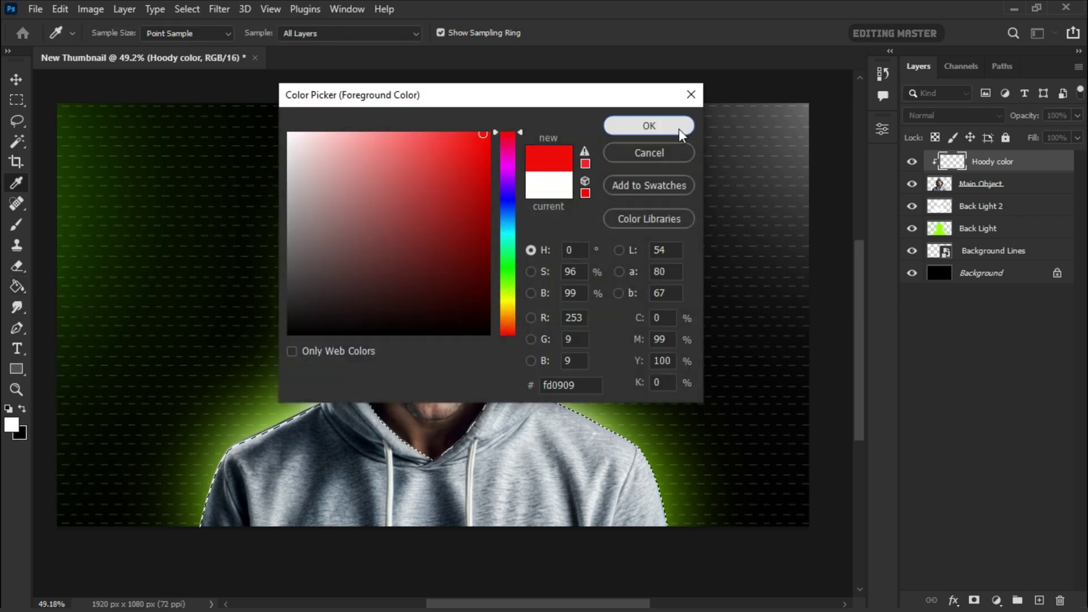
left_click(649, 125)
left_click(511, 394)
Step: Shift the foreground color's hue to a vivid pink and refill the hoodie selection with it
left_click(11, 423)
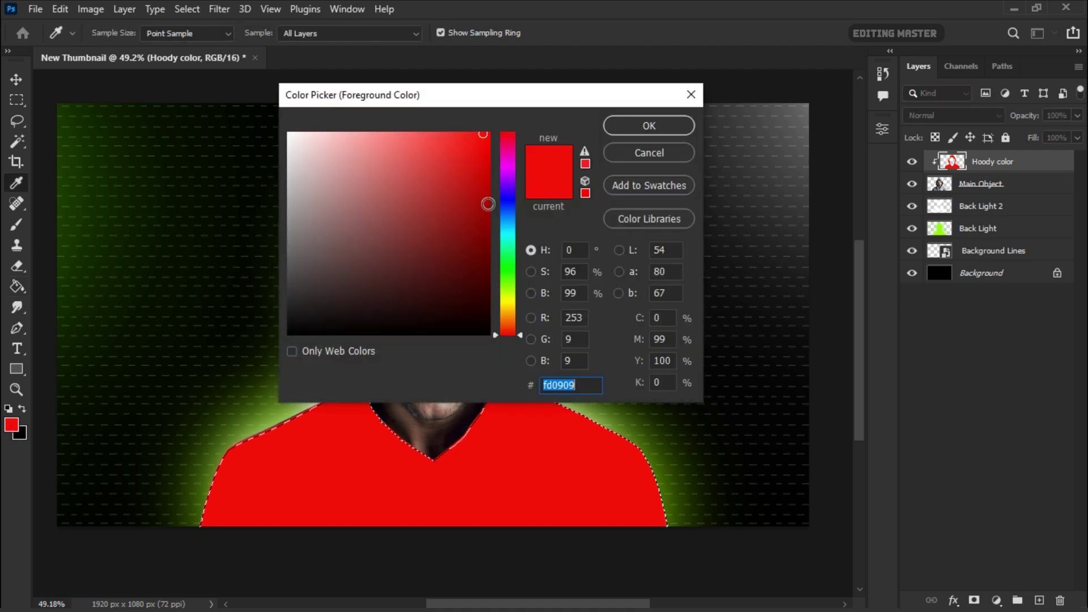
left_click_drag(508, 152, 514, 148)
left_click(649, 125)
left_click(498, 444)
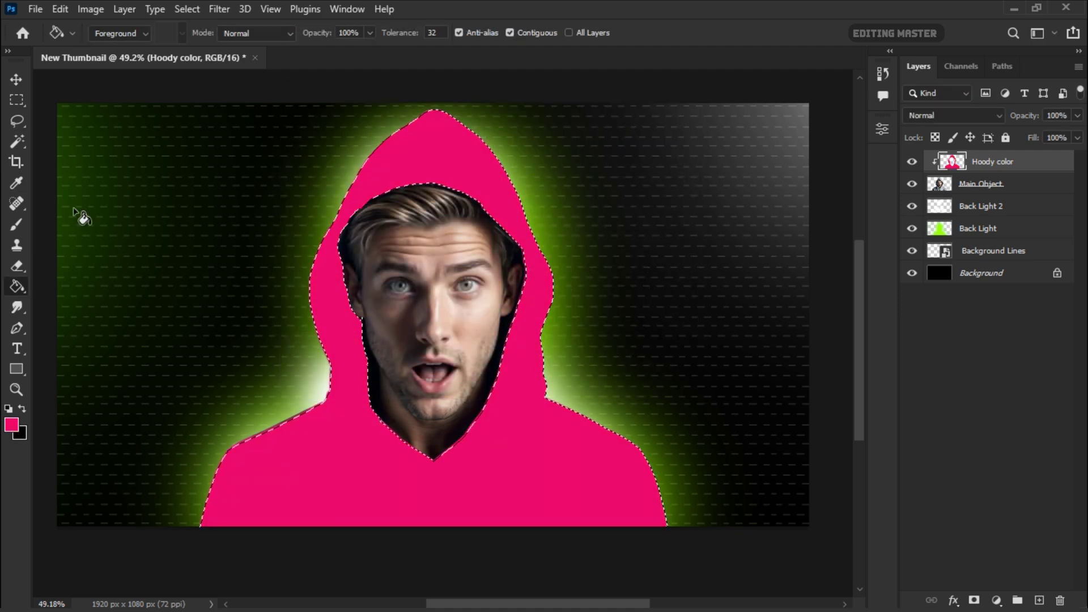
Step: Clear the selection and set the Hoody color layer's blend mode to Multiply
key("m")
right_click(116, 152)
left_click(136, 154)
left_click(17, 79)
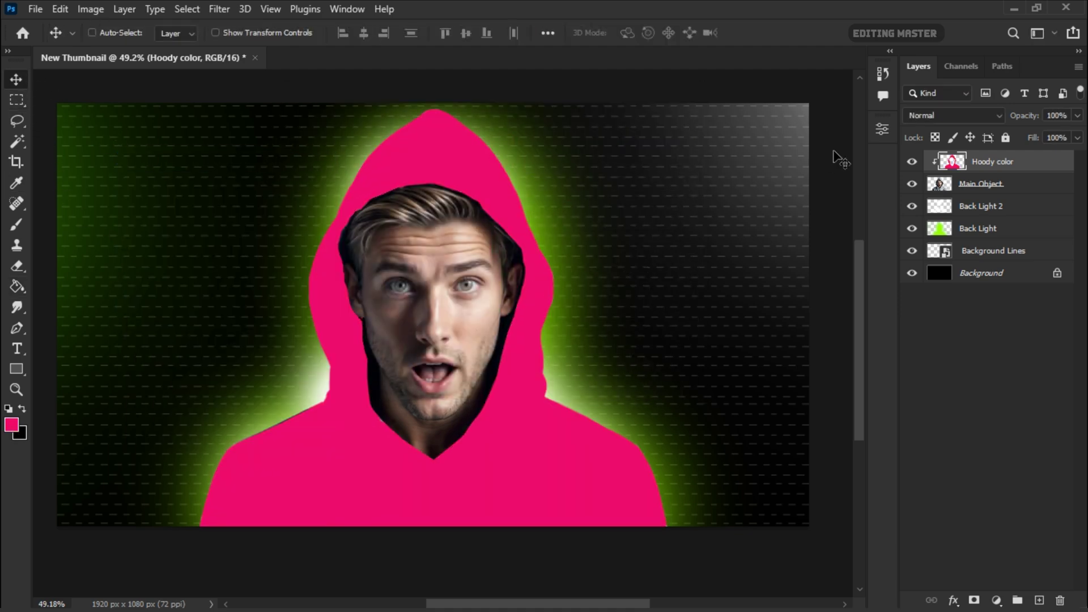
left_click(952, 116)
left_click(924, 173)
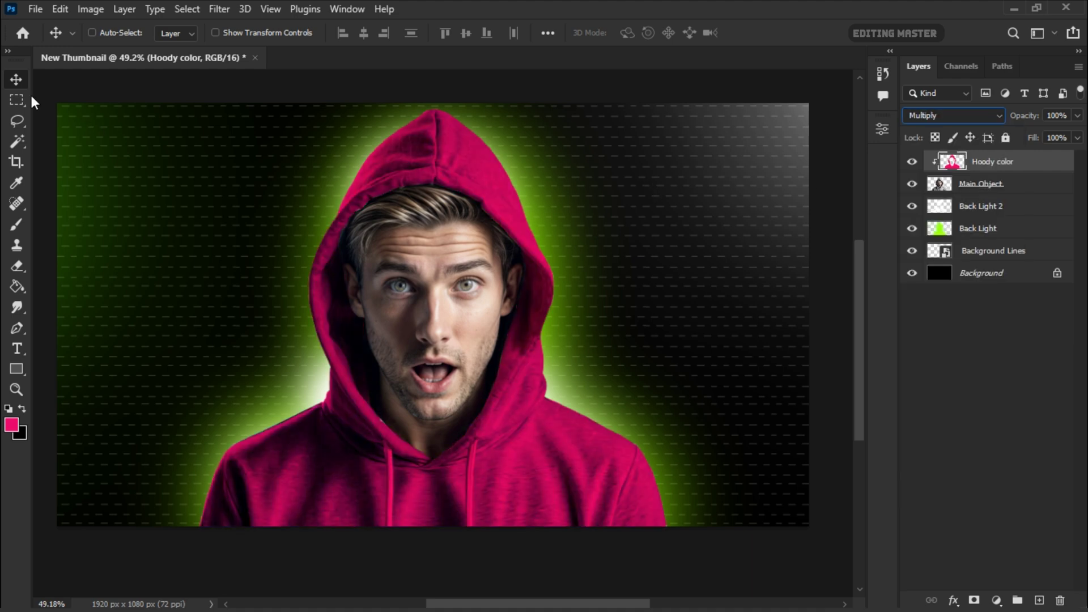
Step: Paint pink over the uncolored gap on the hood's inner edge beside the neck with a 42 px hard brush
scroll(397, 436, "up", 8)
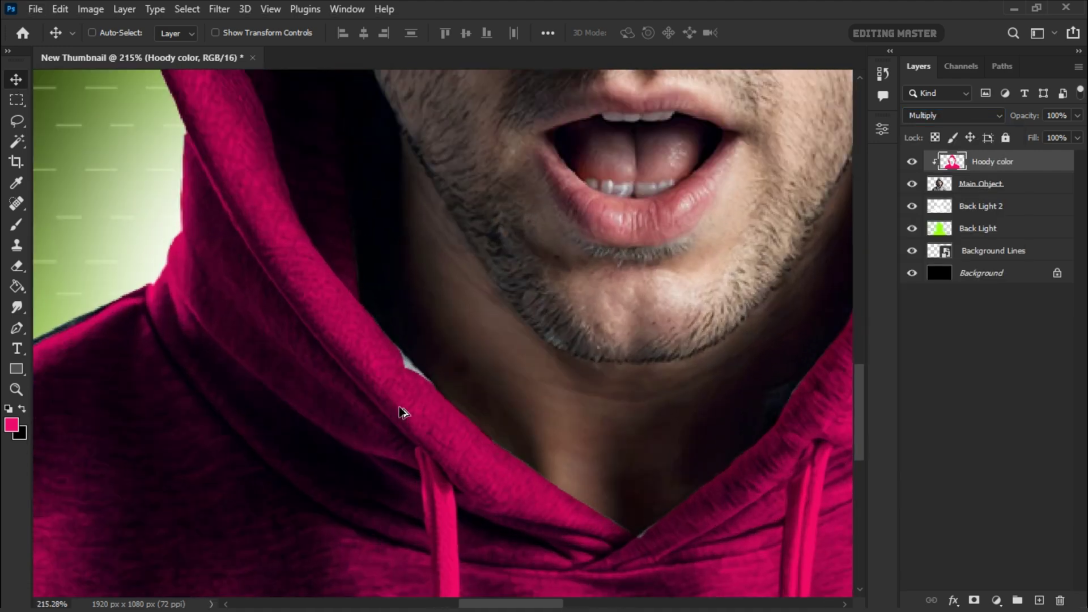
left_click(17, 224)
right_click(364, 362)
double_click(411, 457)
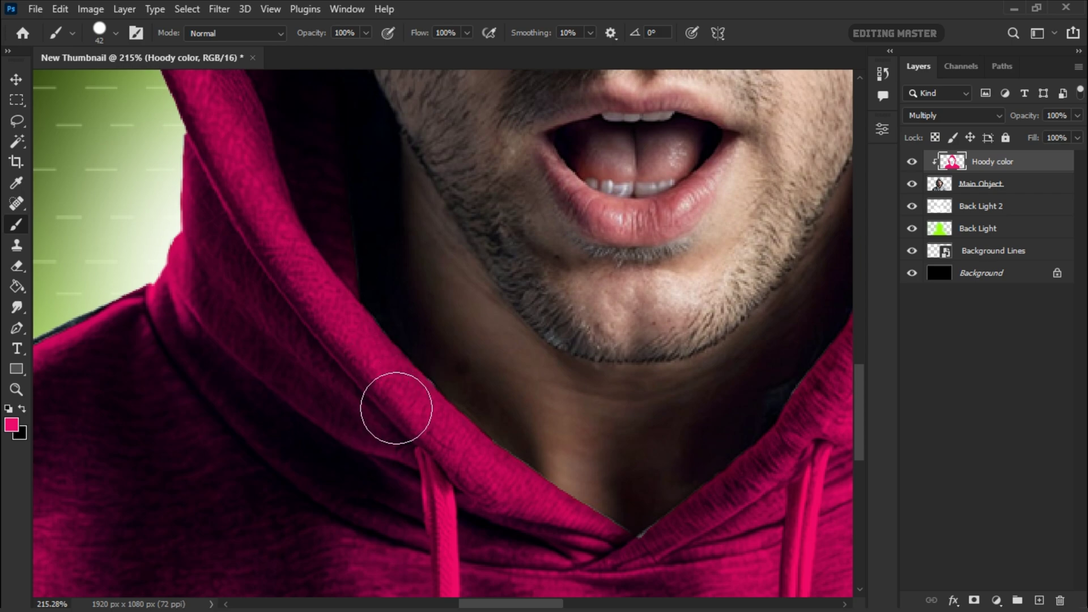
Step: Paint pink over the uncolored gray edge along the shoulder at the image's left side
scroll(566, 527, "down", 4)
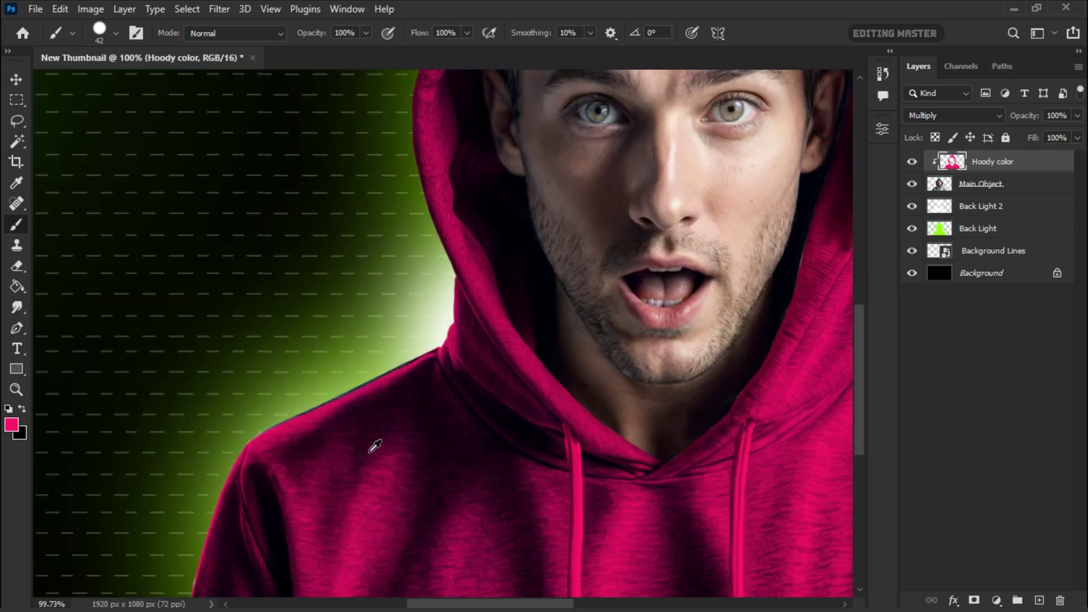
scroll(372, 445, "up", 3)
left_click_drag(422, 326, 169, 489)
scroll(420, 369, "down", 5)
scroll(277, 517, "right", 4)
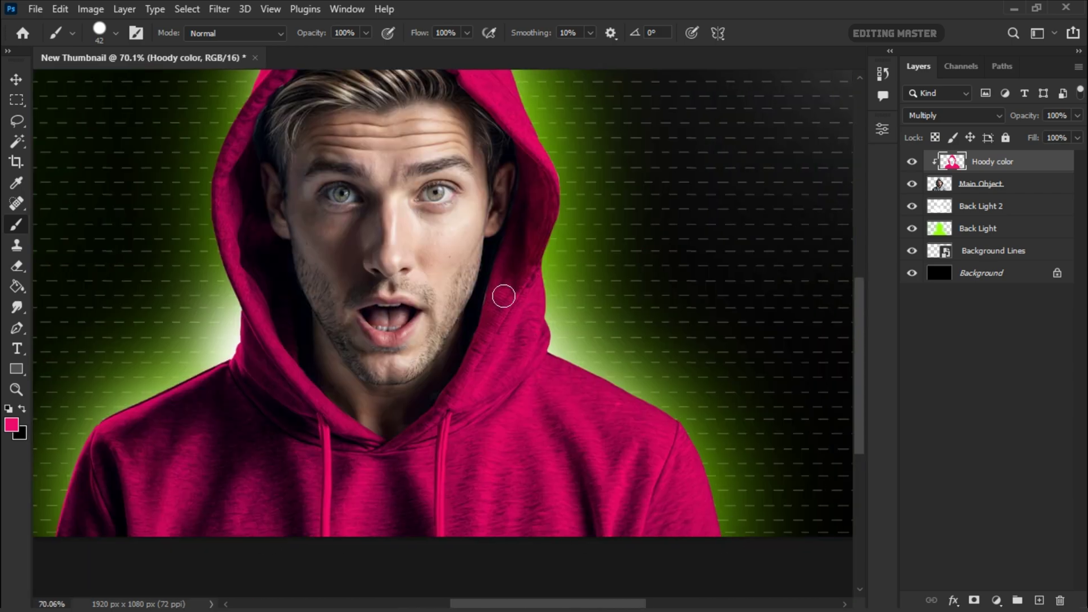
scroll(524, 301, "up", 3)
left_click(16, 79)
scroll(492, 346, "down", 3)
left_click_drag(504, 535, 523, 484)
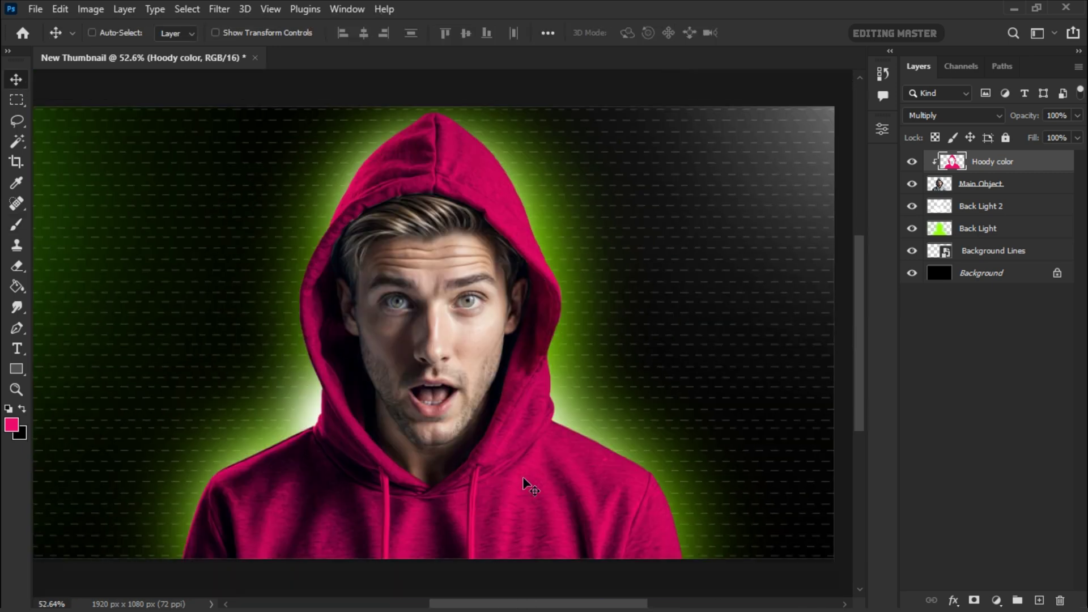
Step: Add an Exposure adjustment layer clipped above Hoody color, raise its exposure and invert its mask to black
left_click(996, 601)
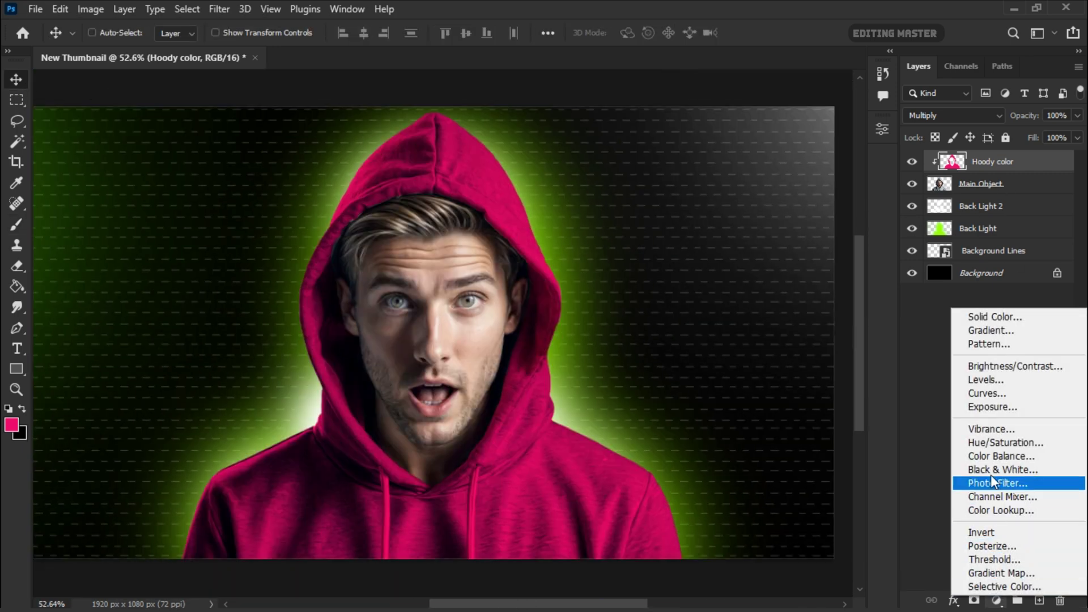
left_click(1001, 407)
left_click_drag(748, 215, 768, 214)
left_click(838, 123)
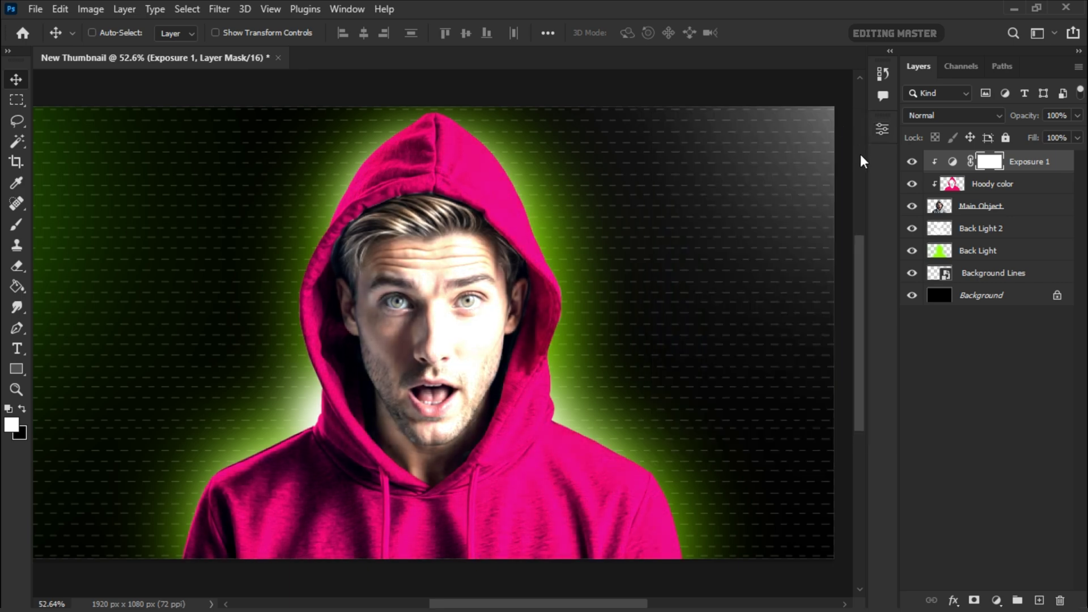
key("ctrl+i")
Step: Paint white on the Exposure mask over both irises with a 21 px brush, softening the brush, to brighten the eyes
scroll(442, 293, "up", 3)
key("b")
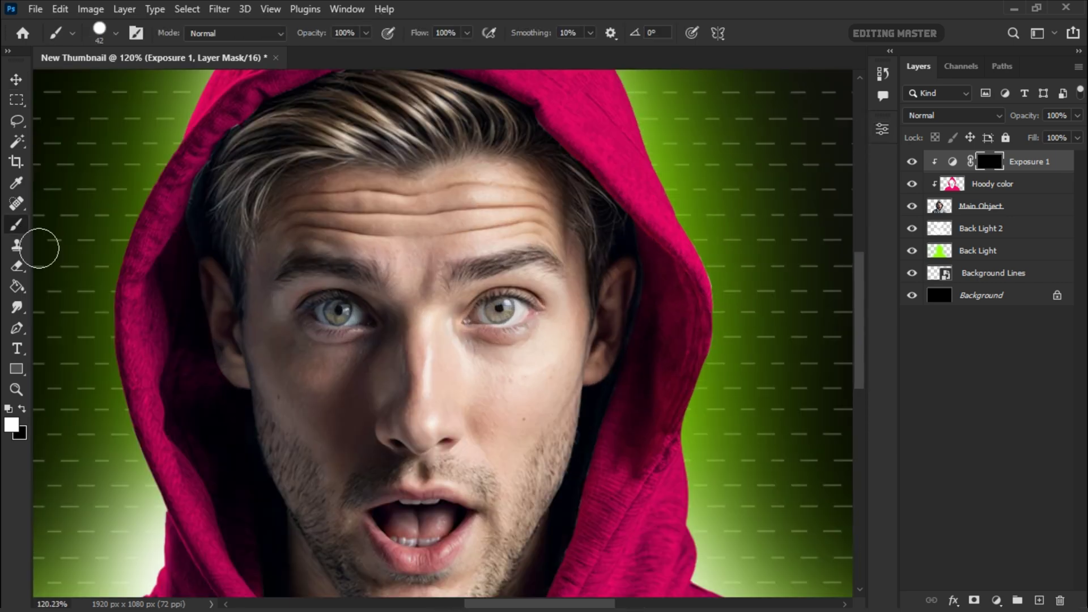
right_click(400, 299)
left_click_drag(501, 338, 488, 338)
left_click_drag(333, 317, 339, 312)
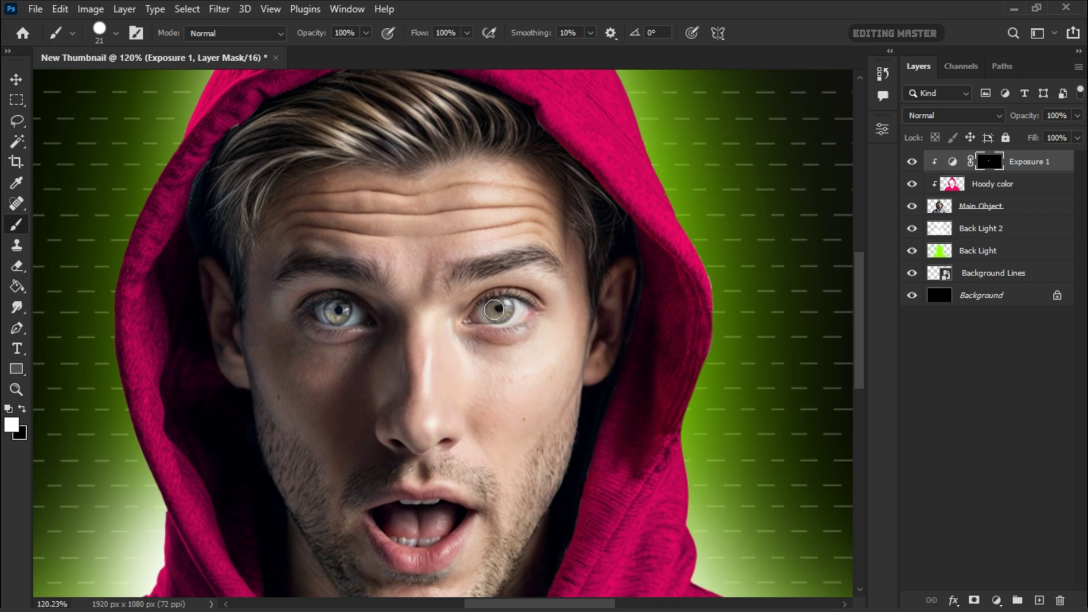
right_click(501, 308)
left_click_drag(603, 386, 585, 386)
key("Return")
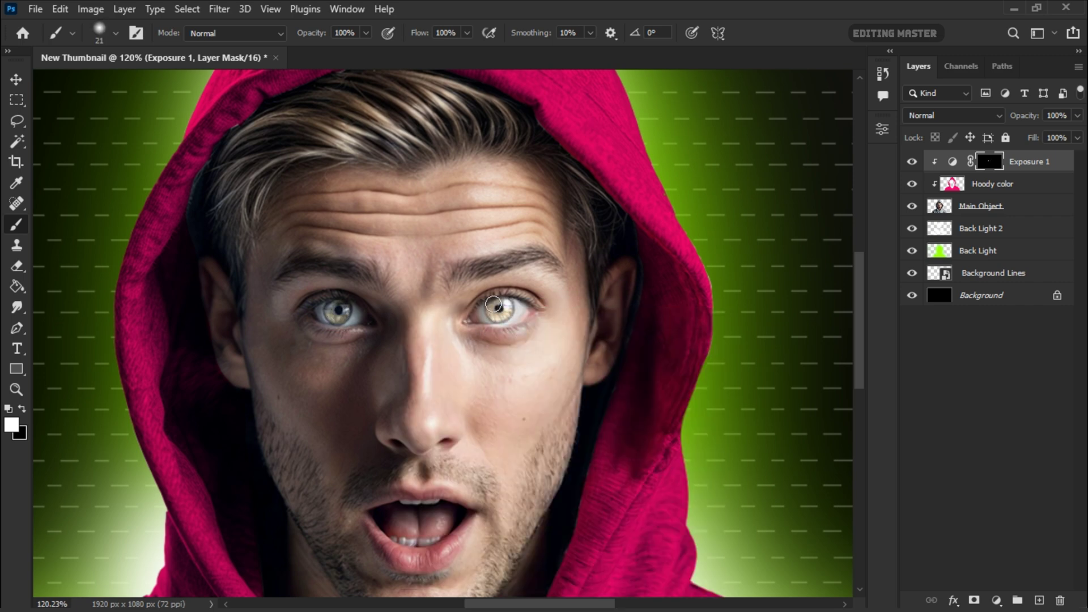
Step: Add a Hue/Saturation adjustment layer clipped above Exposure 1, with Colorize on, hue 81 and saturation 83
left_click(996, 600)
left_click(997, 441)
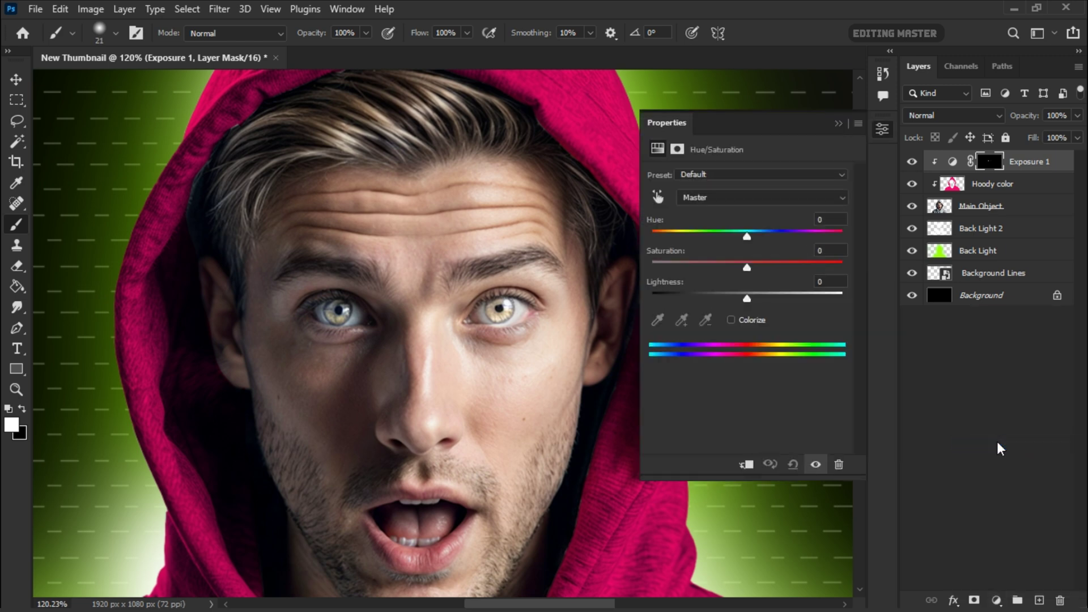
left_click(745, 464)
left_click(736, 319)
left_click_drag(653, 234, 695, 230)
left_click_drag(700, 267, 809, 268)
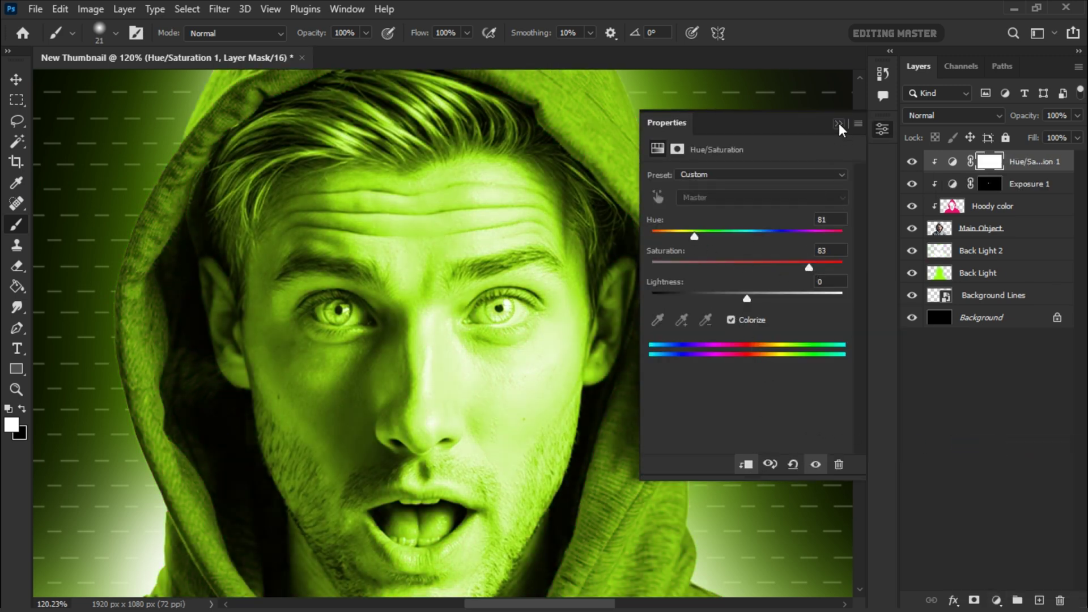
left_click(839, 123)
Step: Invert the Hue/Saturation mask to black and paint white over both irises to color them green
key("ctrl+i")
scroll(499, 312, "up", 3)
left_click(520, 309)
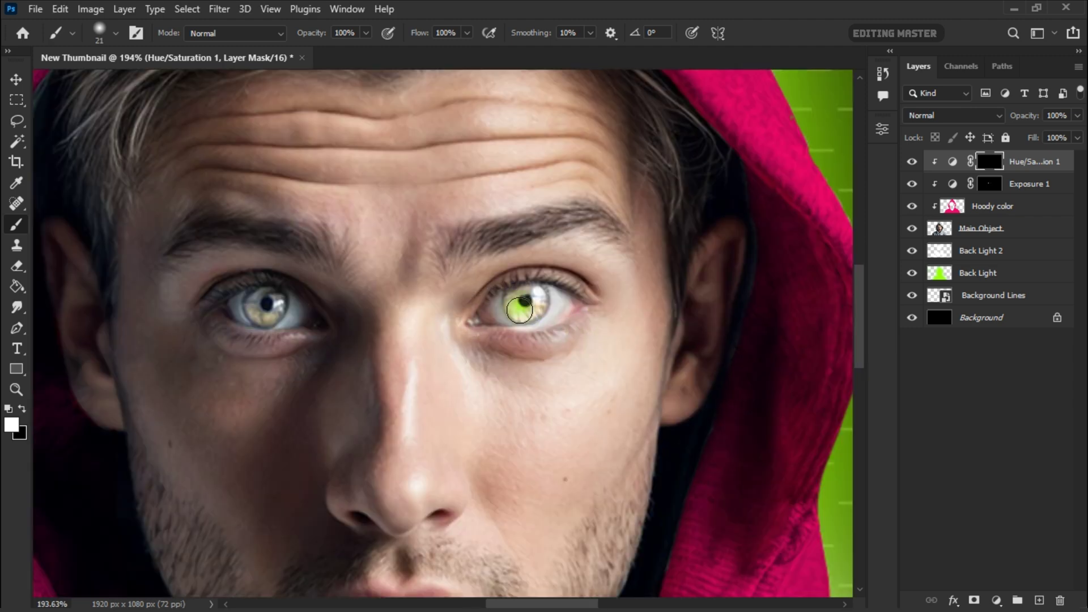
left_click_drag(266, 304, 276, 297)
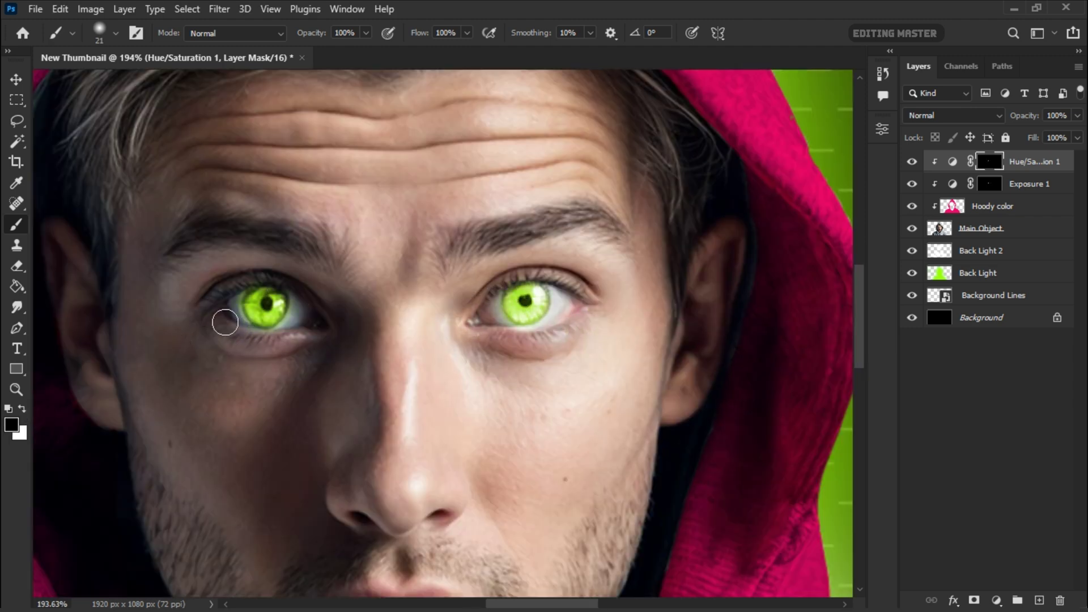
key("v")
Step: Slightly lower the exposure of the Exposure 1 adjustment layer
double_click(953, 185)
left_click_drag(762, 215, 755, 214)
left_click(839, 124)
scroll(394, 315, "down", 5)
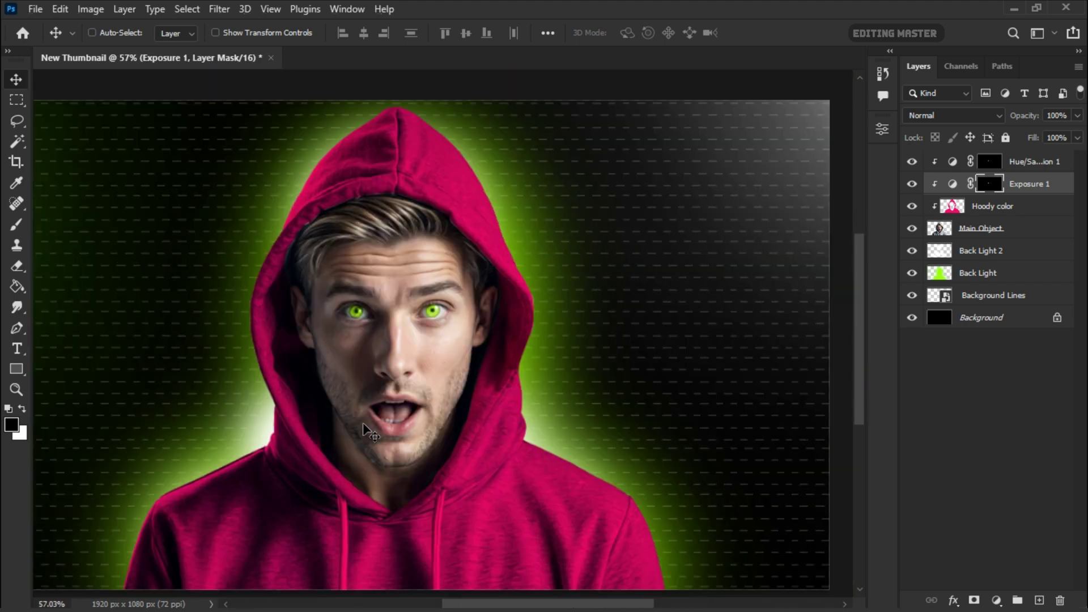
scroll(397, 423, "down", 2)
scroll(516, 405, "up", 1)
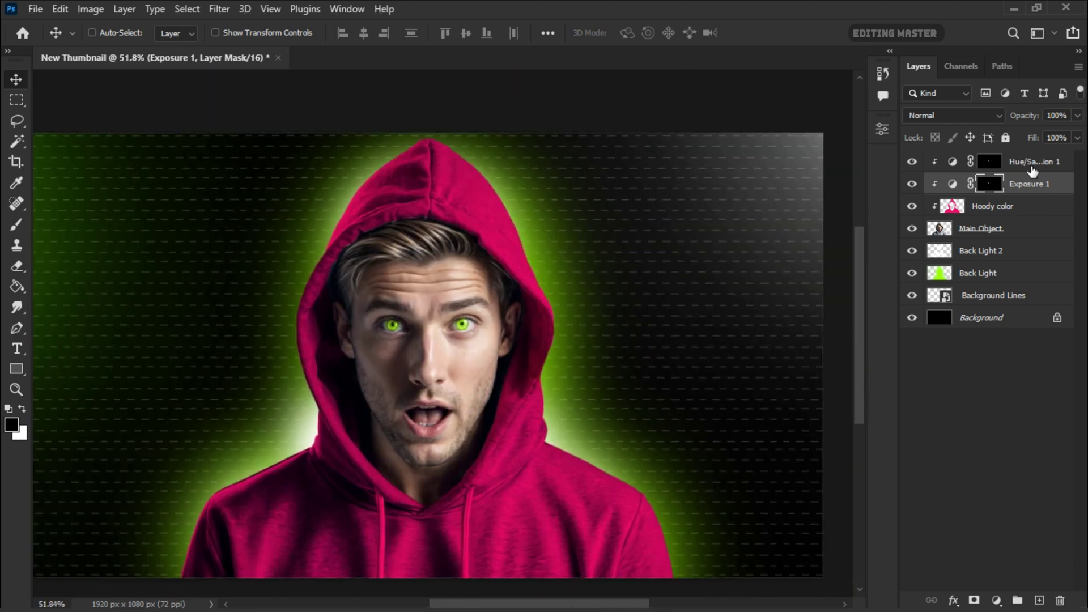
Step: Add a new layer above the Hue/Saturation adjustment and name it Black
left_click(1033, 164)
left_click(1037, 599)
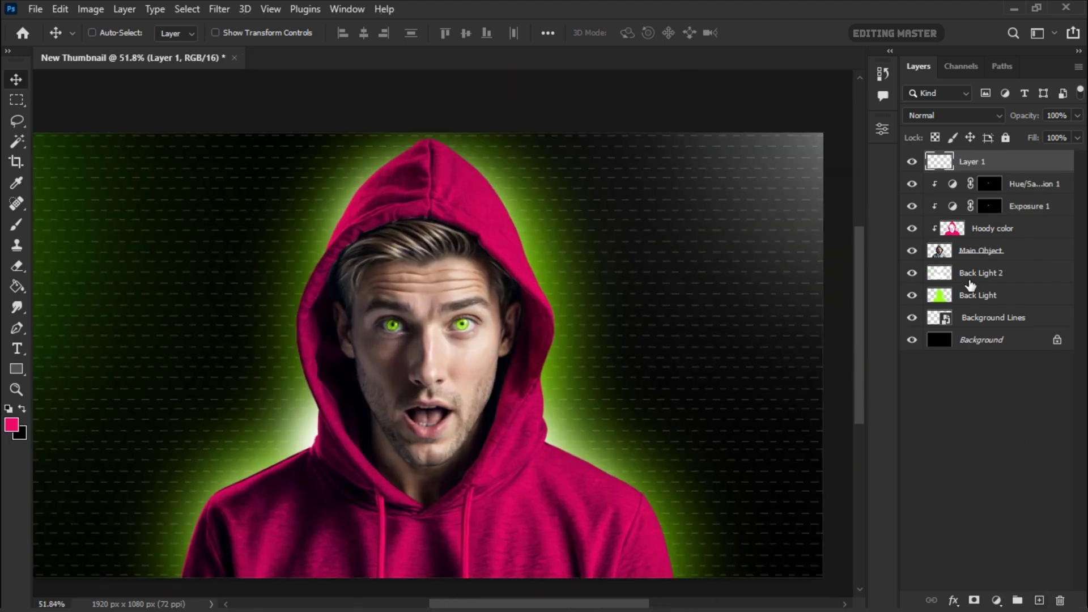
double_click(967, 163)
type("Black")
Step: Fill the Black layer with black and set its blend mode to Screen
left_click(15, 287)
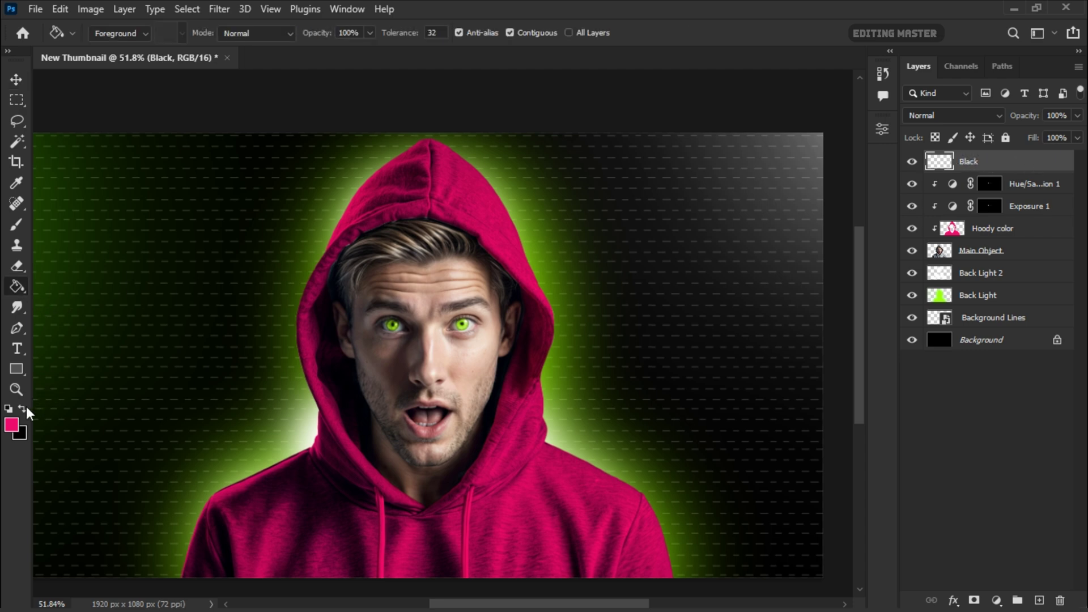
left_click(201, 343)
left_click(16, 79)
left_click(926, 115)
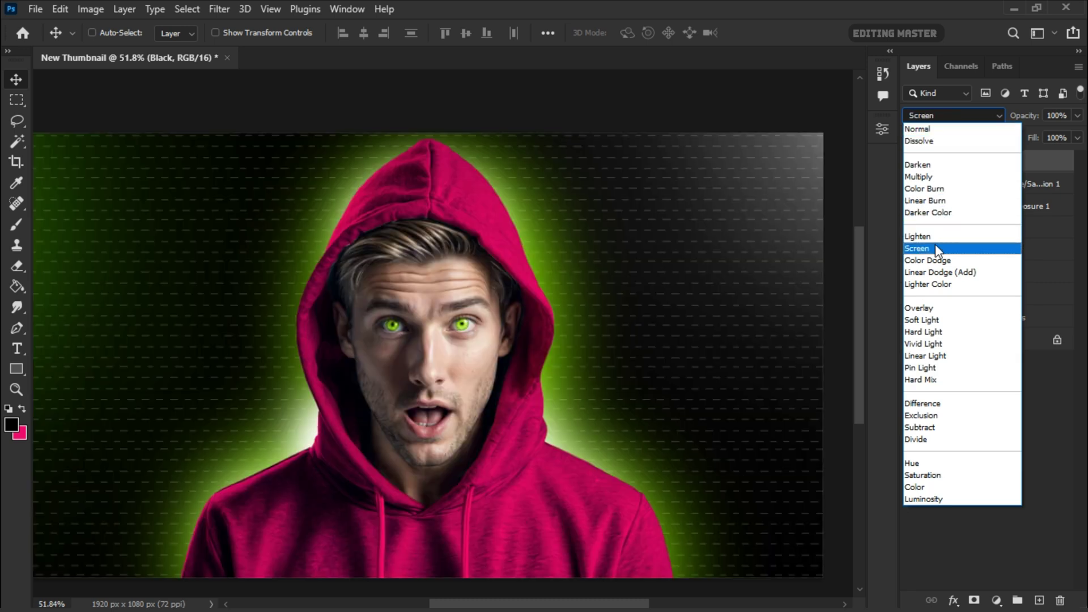
left_click(936, 249)
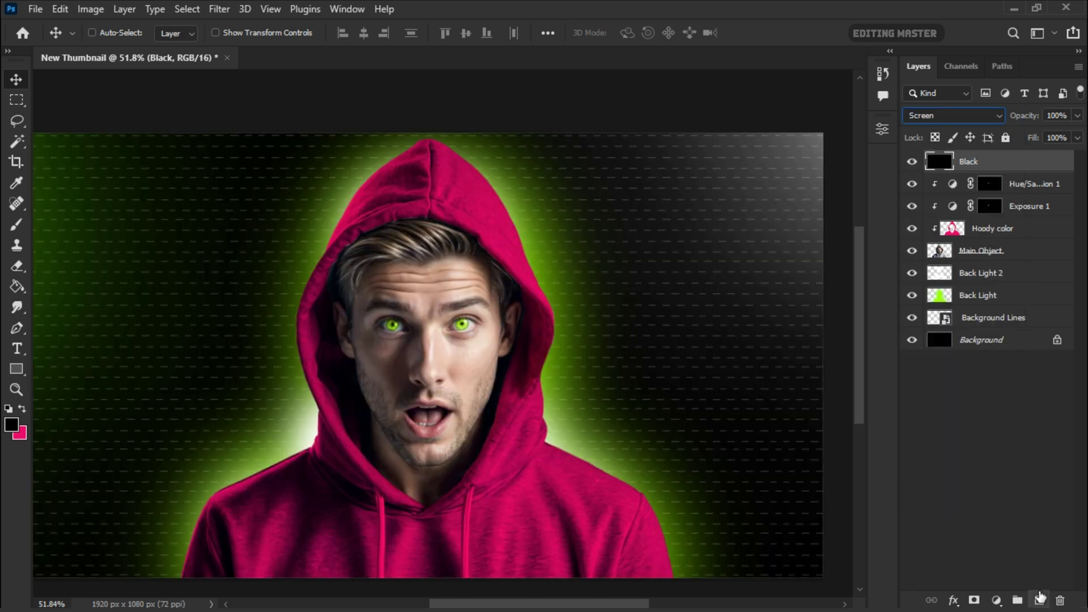
Step: Add a new layer named Blank above Black and clip it to the Black layer
left_click(1040, 600)
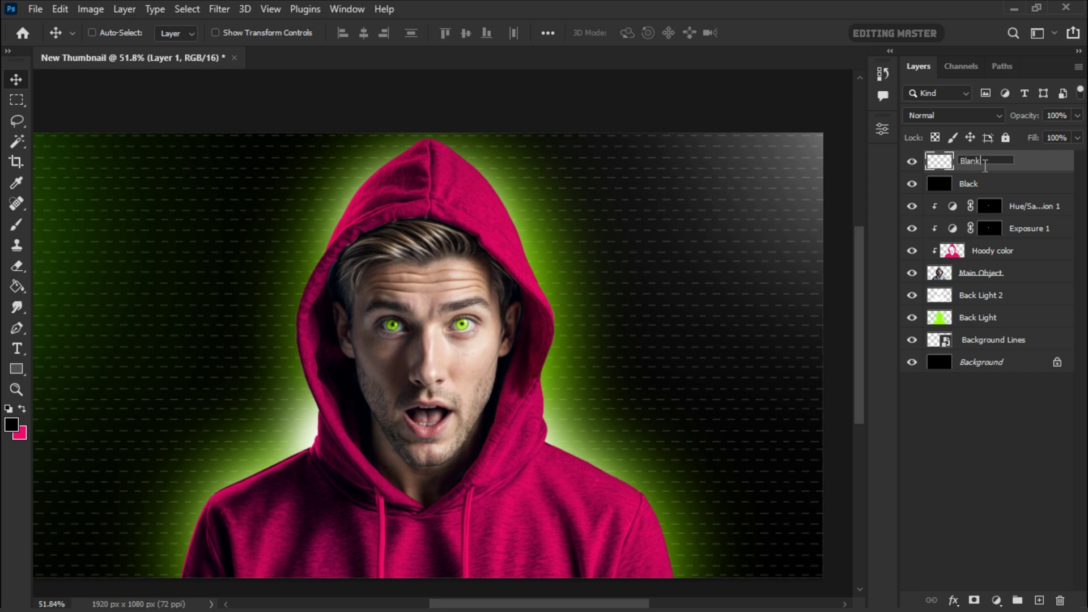
right_click(1026, 168)
left_click(842, 333)
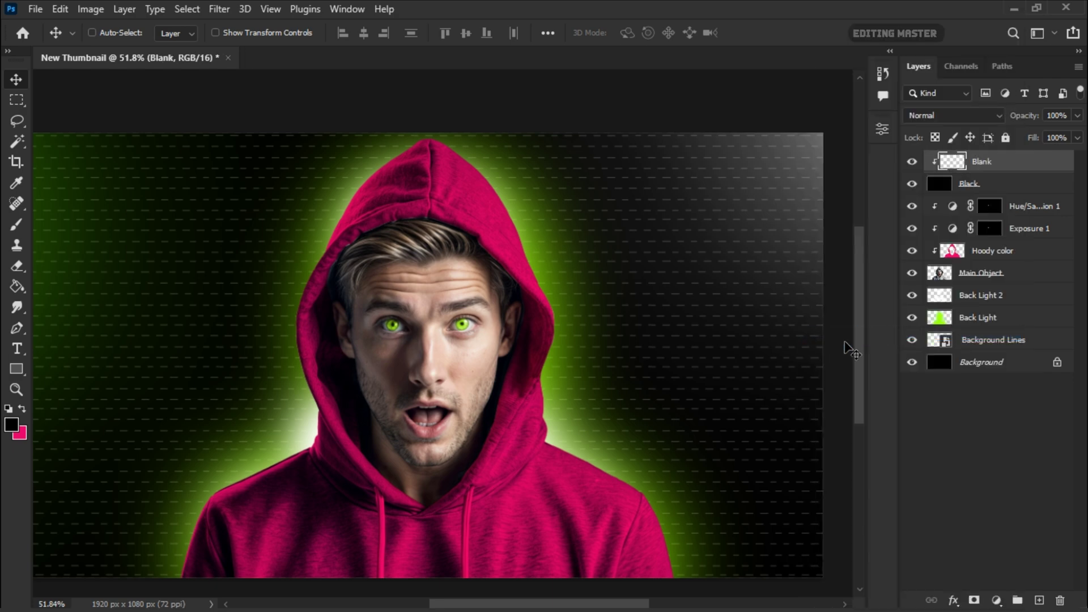
Step: Add a Gradient Map adjustment layer above Blank and insert color stops at 32% and 67% in its gradient
left_click(999, 573)
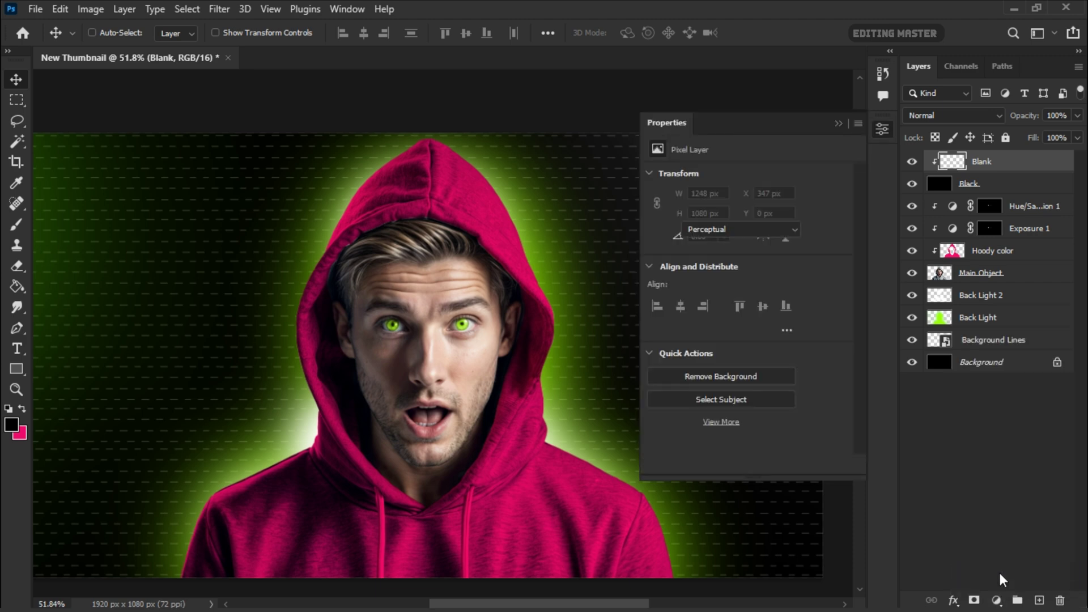
left_click(731, 192)
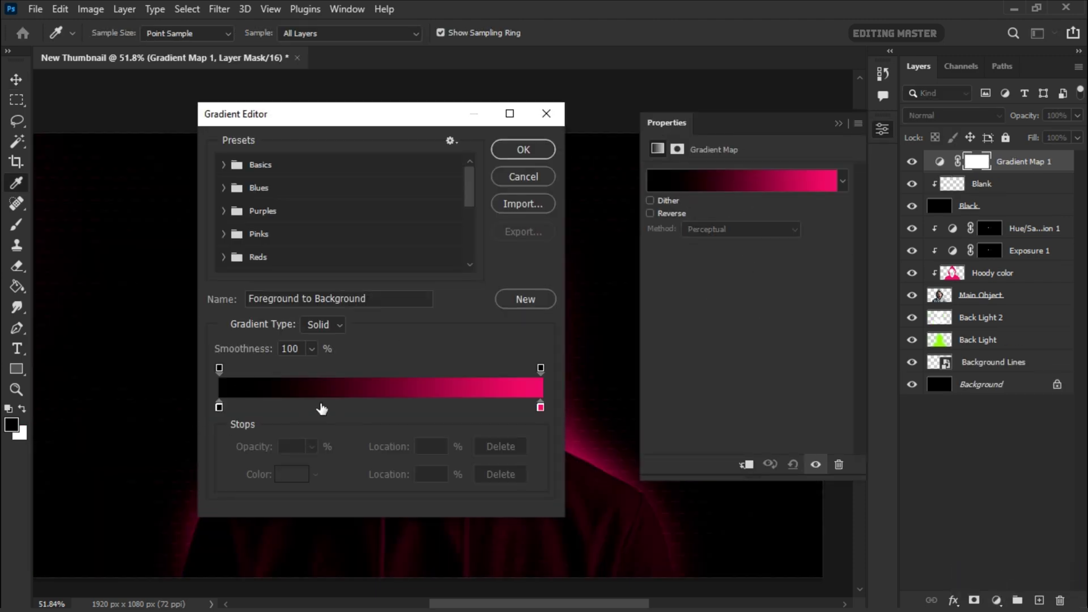
left_click(322, 409)
left_click(436, 407)
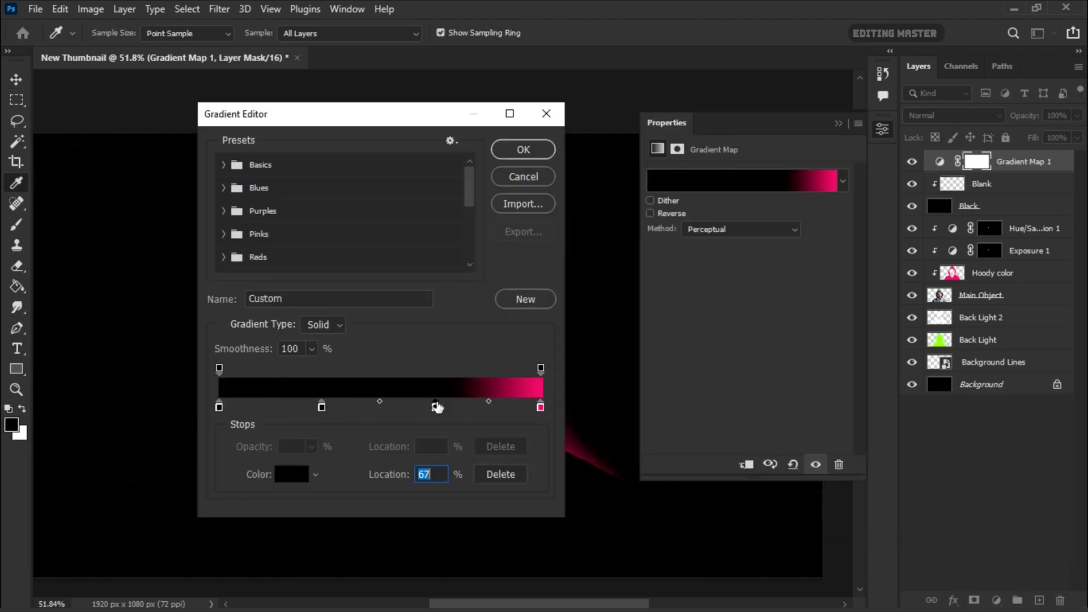
Step: Color the gradient's 32% stop light gray and its 67% stop near-white
left_click_drag(300, 203, 285, 203)
left_click(644, 132)
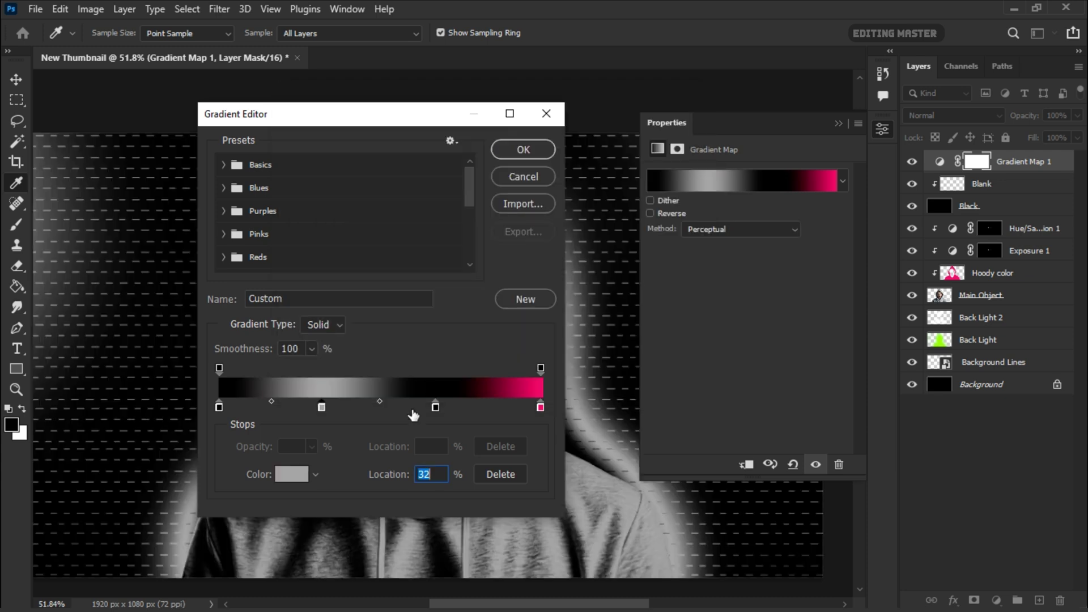
double_click(436, 407)
left_click_drag(290, 142, 286, 151)
left_click(646, 125)
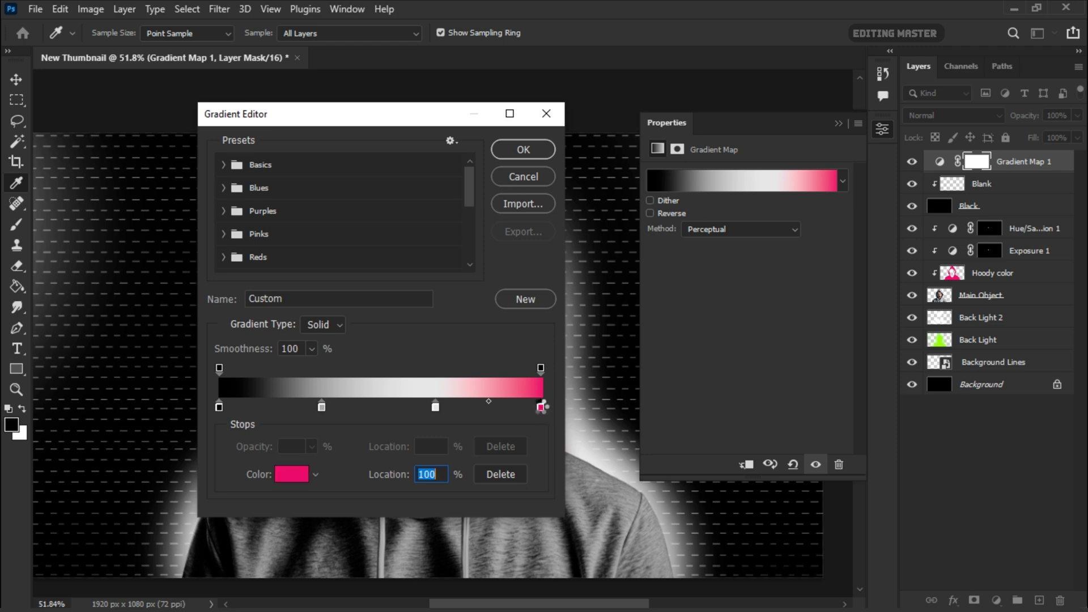
Step: Color the gradient's 100% stop white, accept the gradient and clip the Gradient Map layer to the layers below
double_click(542, 407)
left_click(657, 129)
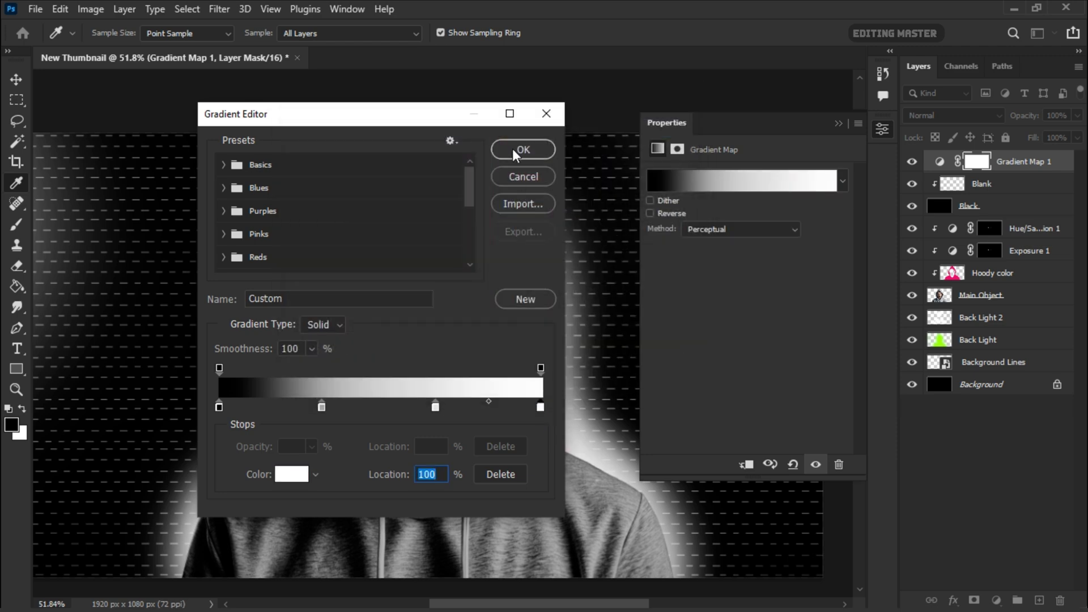
left_click(513, 152)
left_click(839, 123)
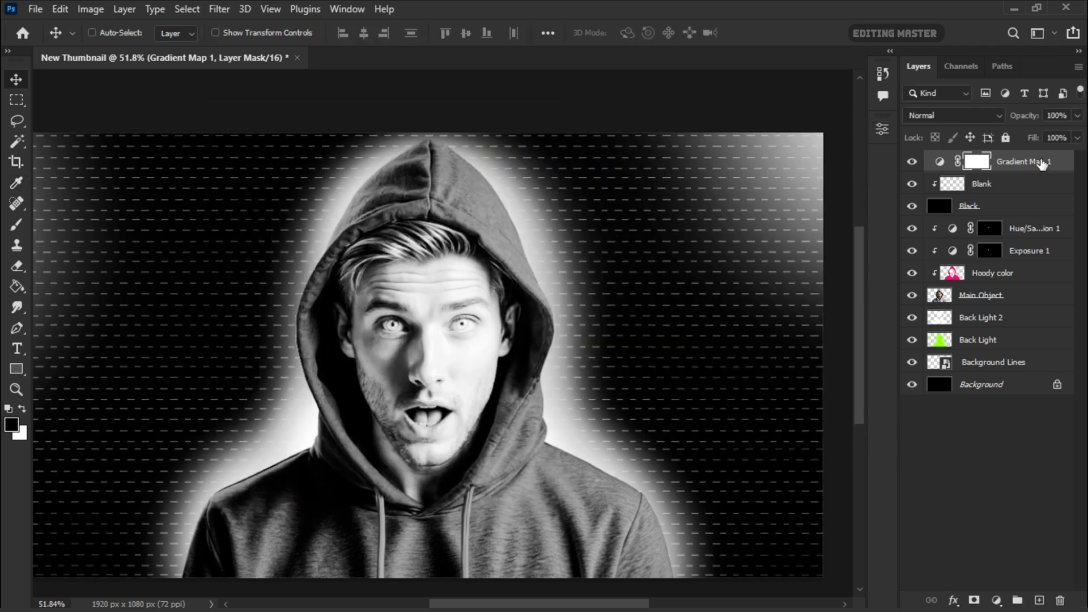
right_click(1043, 162)
left_click(888, 334)
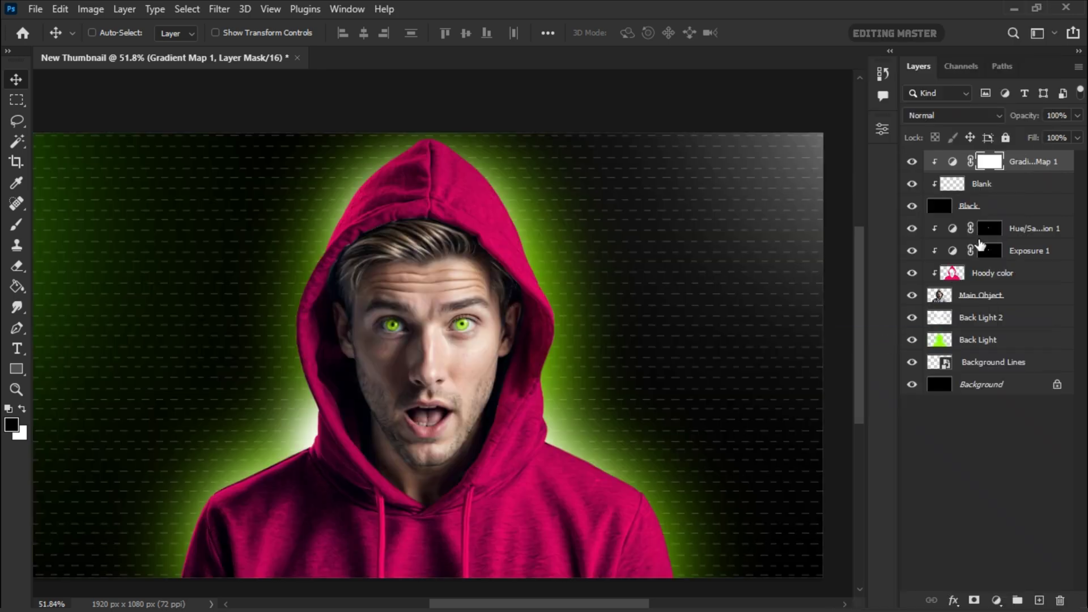
Step: On Blank, paint a white rim along the hood's left edge with a 9 px soft brush at 90% opacity and flow, then smudge it
left_click(1006, 189)
scroll(292, 345, "up", 6)
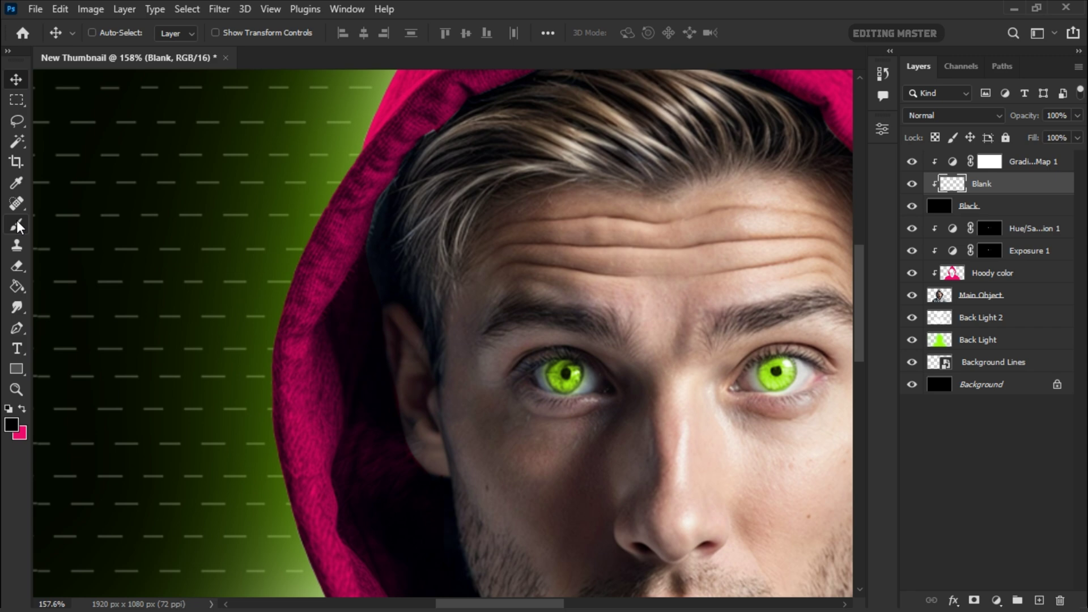
left_click(17, 225)
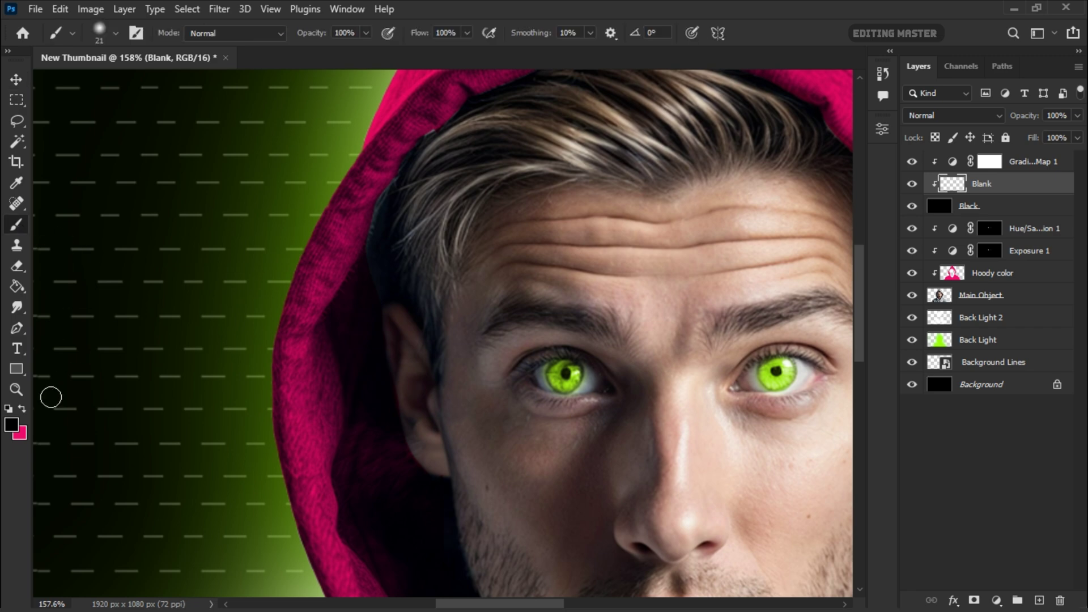
right_click(381, 241)
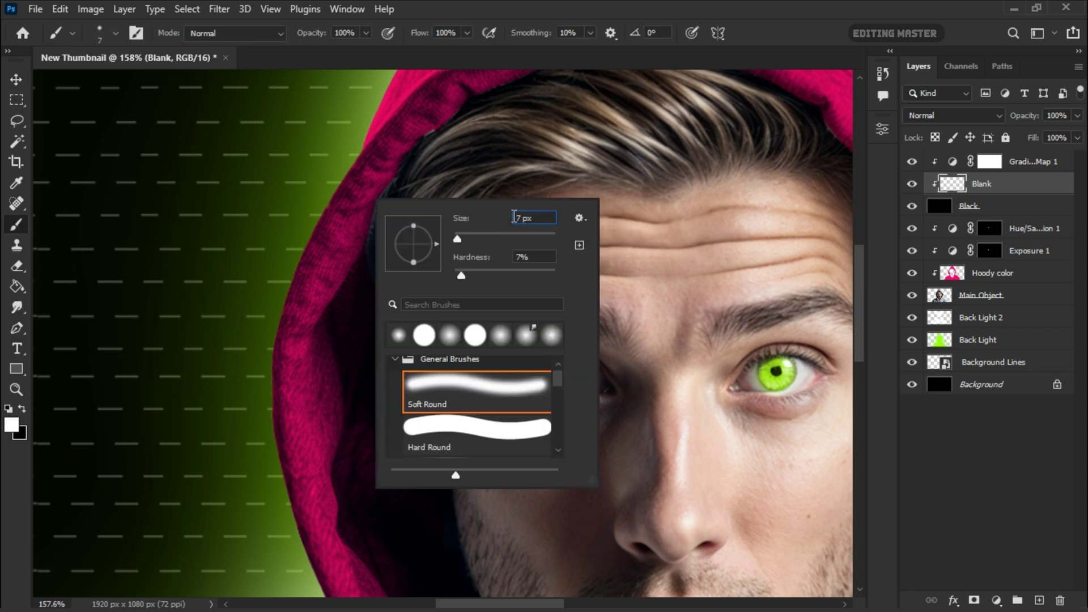
left_click(311, 35)
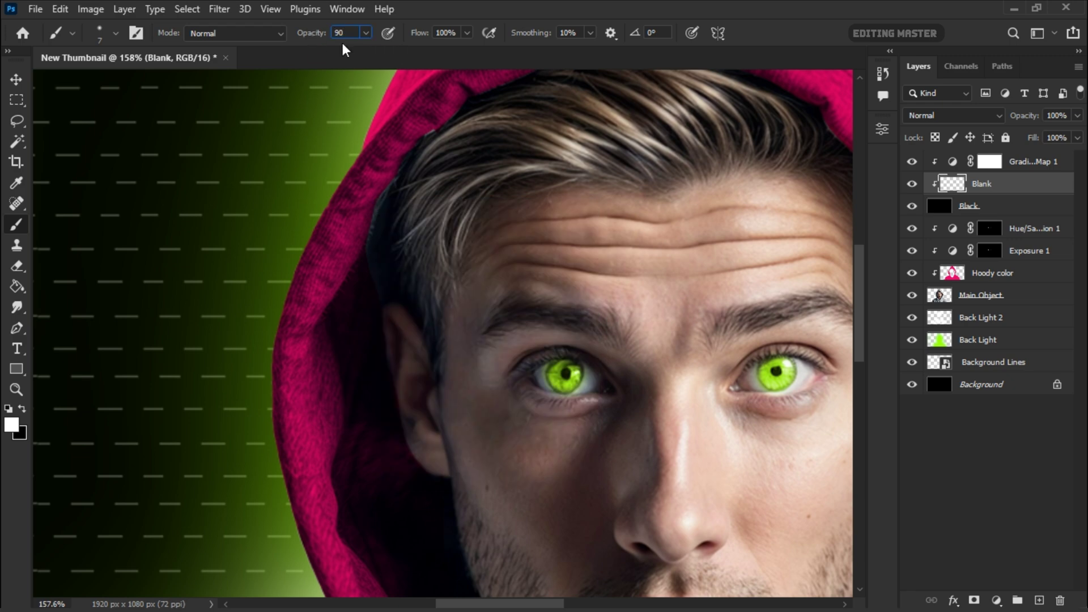
right_click(423, 183)
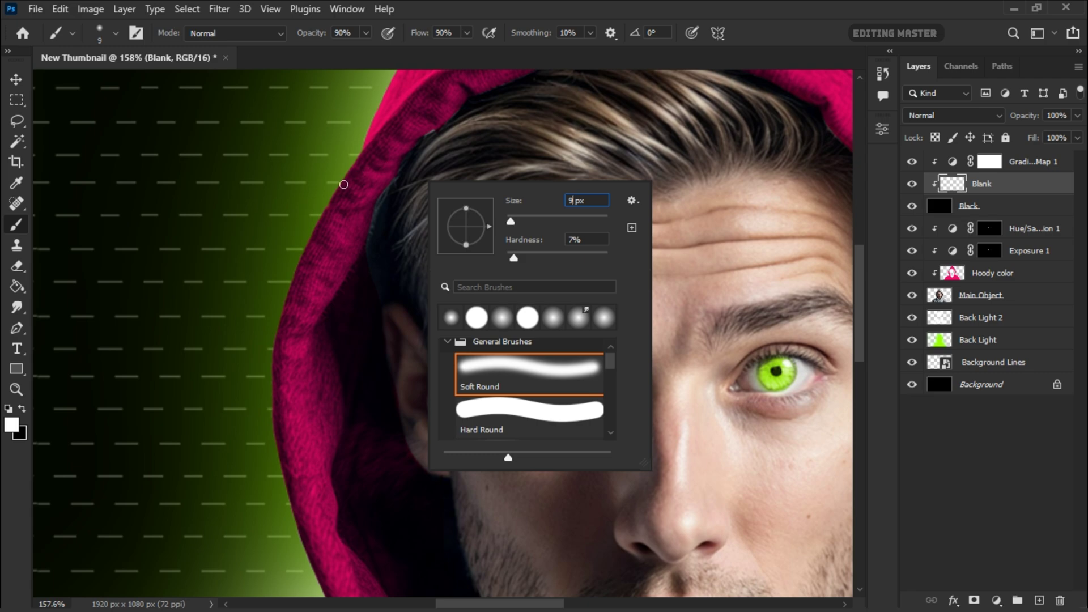
key("Return")
left_click_drag(344, 185, 308, 250)
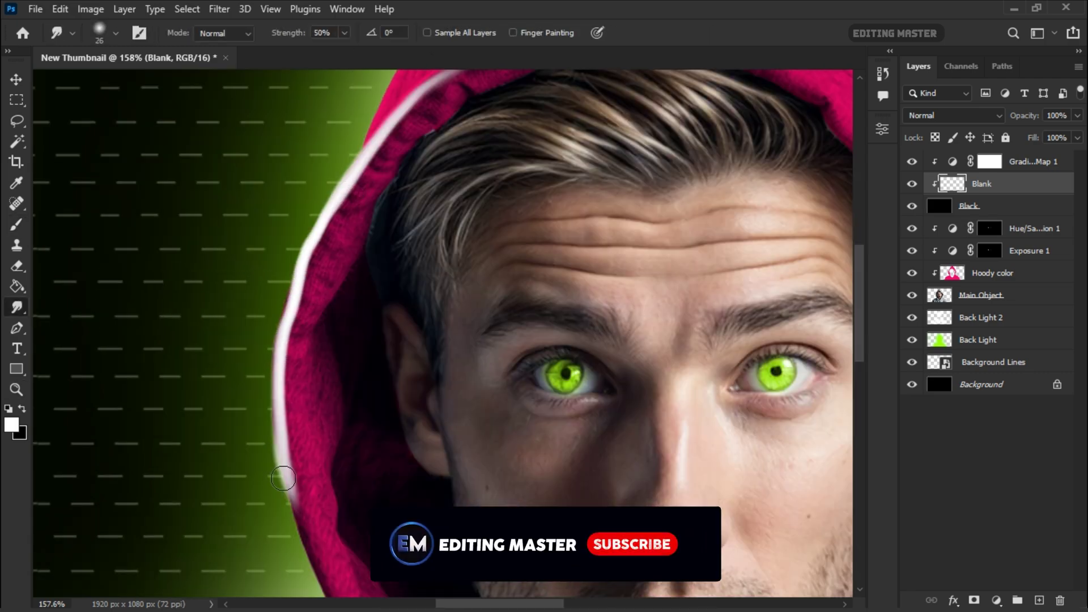
Step: Paint white highlights along the hood's upper left edge up to its tip and smudge them into the fabric
scroll(297, 322, "down", 3)
scroll(297, 321, "up", 5)
left_click_drag(304, 315, 333, 260)
scroll(420, 227, "down", 2)
key("b")
left_click_drag(381, 288, 418, 239)
left_click_drag(493, 187, 529, 161)
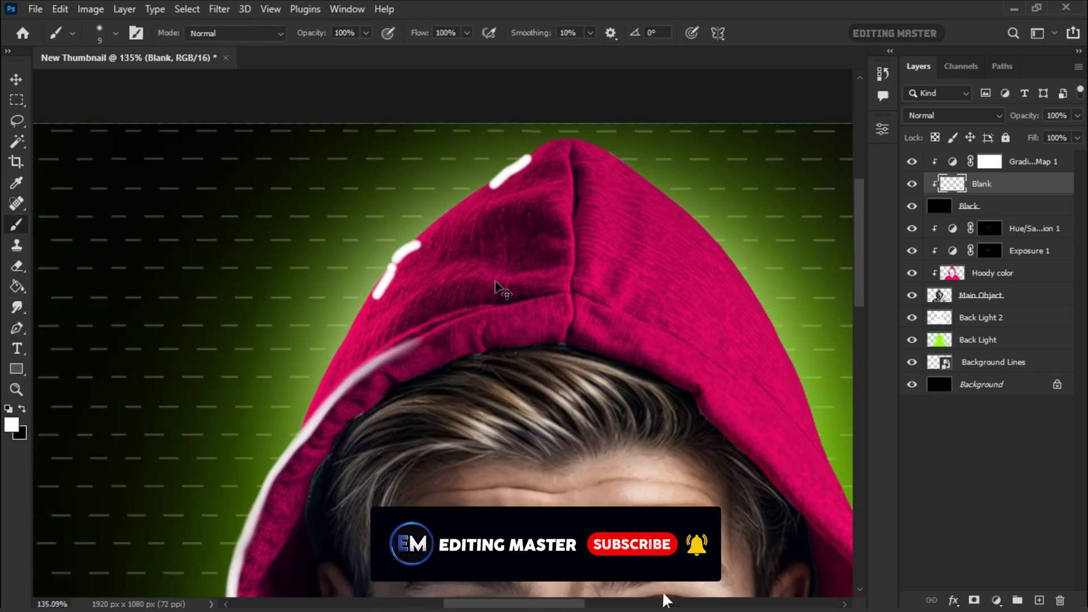
mouse_move(363, 297)
left_mouse_down()
mouse_move(479, 177)
mouse_move(566, 129)
left_mouse_up()
Step: Paint a white rim down the hood's right outer edge from its tip and smudge spikes inward into the fabric
scroll(591, 216, "down", 2)
scroll(590, 215, "up", 4)
mouse_move(198, 91)
left_mouse_down()
mouse_move(343, 184)
mouse_move(457, 377)
left_mouse_up()
scroll(482, 317, "down", 4)
mouse_move(512, 301)
left_mouse_down()
mouse_move(573, 410)
mouse_move(570, 500)
left_mouse_up()
scroll(505, 252, "up", 3)
left_click_drag(391, 241, 284, 252)
scroll(505, 253, "down", 3)
Step: Paint a white line along the hood's front hem at the forehead's right side and smudge its ends
left_click_drag(365, 292, 518, 444)
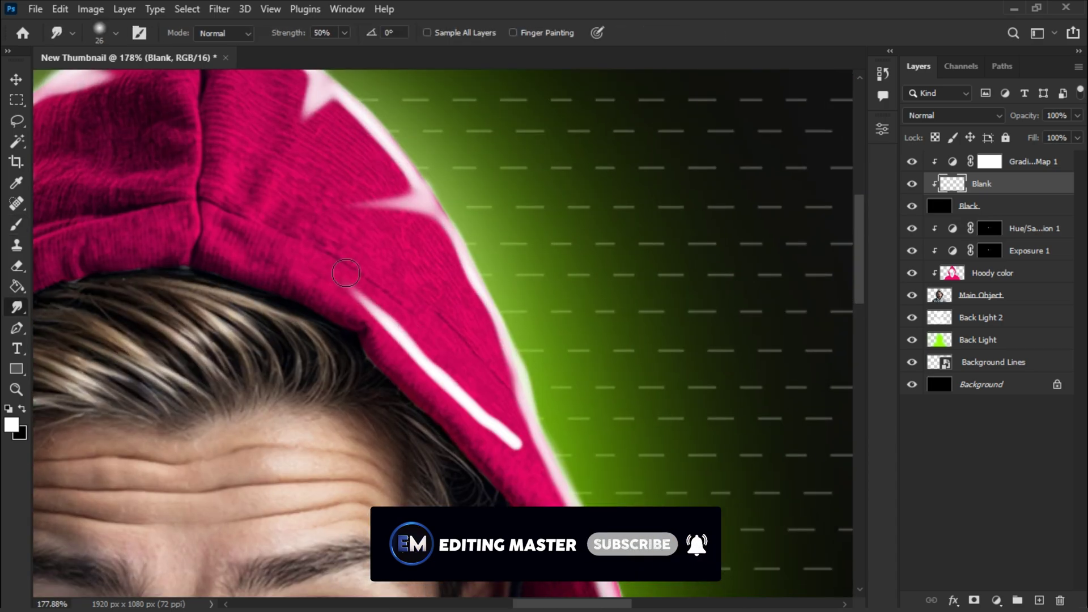
left_click_drag(397, 323, 301, 266)
scroll(442, 295, "up", 2)
Step: Set the Smudge strength to 66% and add a tapered white highlight along the hood's fold beside the right jaw
left_click_drag(287, 34, 296, 34)
scroll(356, 370, "down", 6)
scroll(590, 311, "up", 6)
scroll(292, 308, "down", 4)
left_click_drag(374, 295, 312, 461)
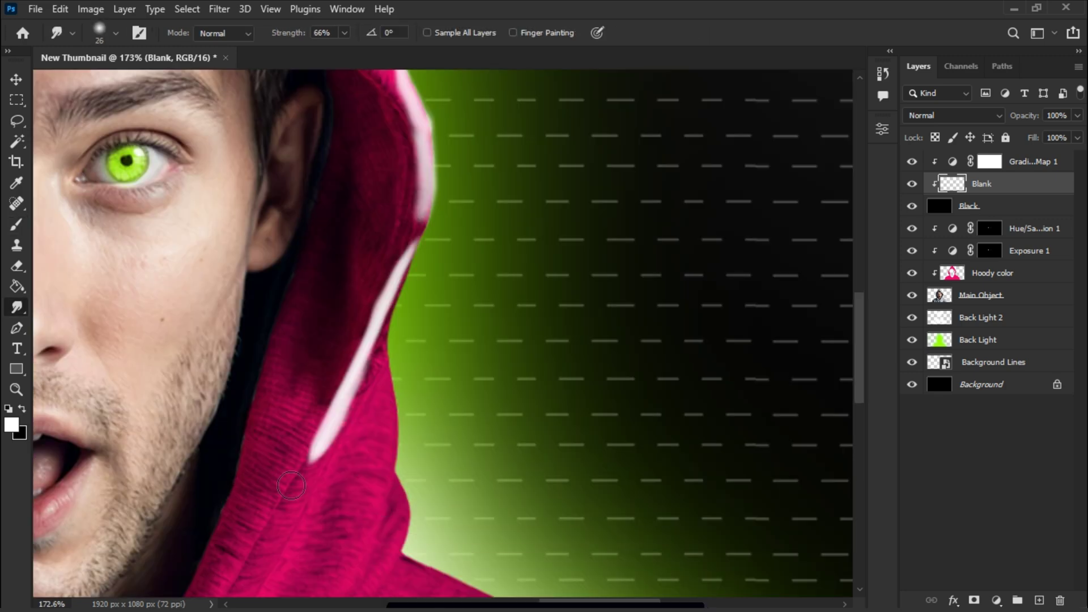
Step: Paint and smudge white highlights along the hood's lower right edge and collar fold, and along the right shoulder and sleeve
scroll(431, 318, "down", 4)
key("b")
left_click_drag(402, 340, 352, 397)
left_click_drag(474, 377, 556, 423)
mouse_move(396, 178)
left_mouse_down()
mouse_move(402, 264)
mouse_move(396, 125)
left_mouse_up()
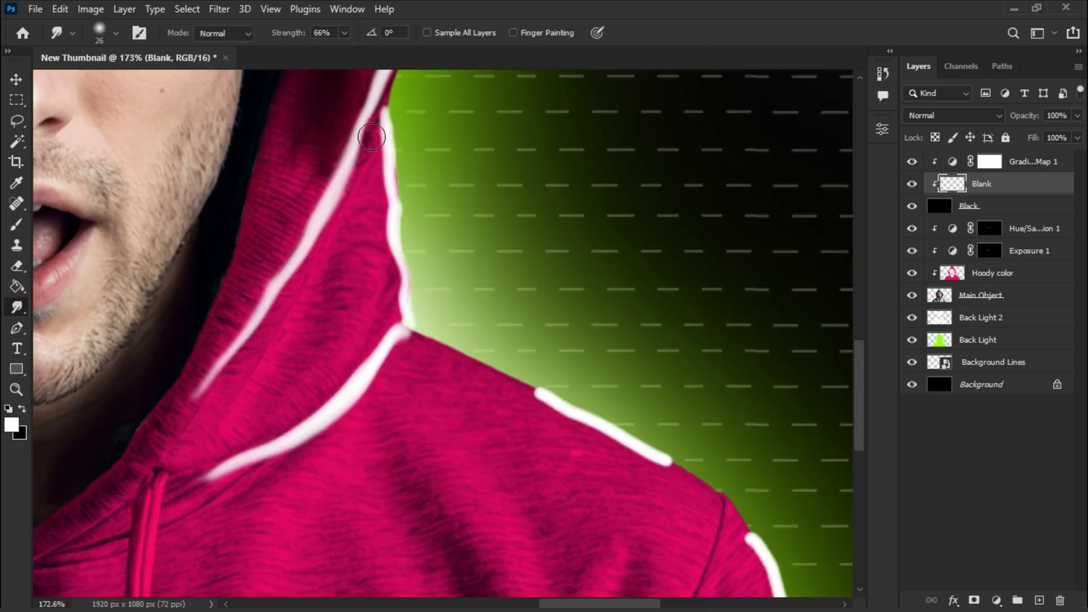
mouse_move(457, 354)
left_mouse_down()
mouse_move(720, 499)
mouse_move(777, 584)
left_mouse_up()
scroll(778, 437, "down", 3)
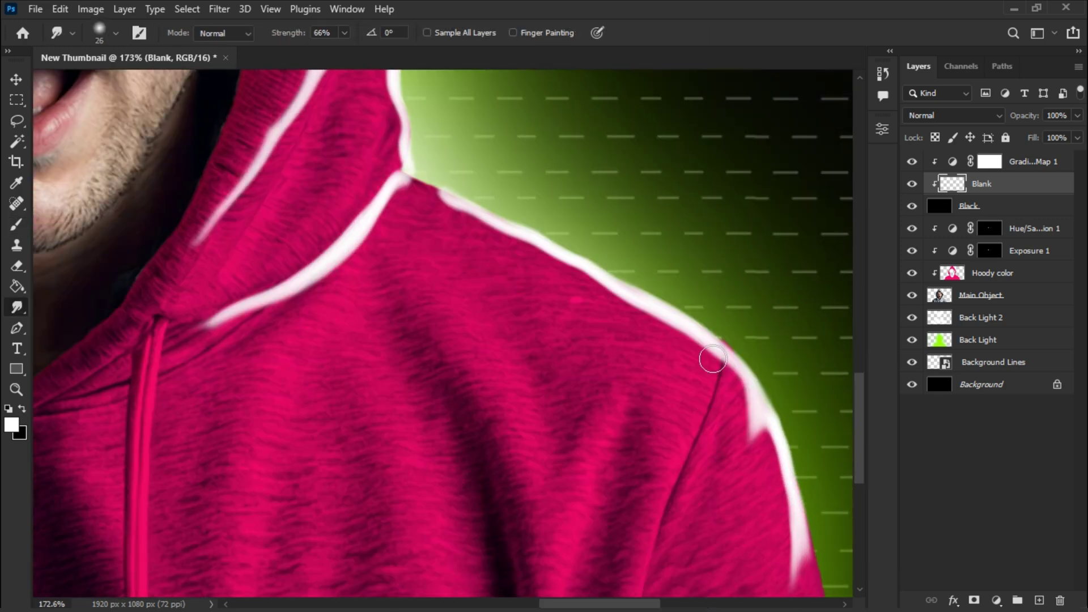
left_click_drag(255, 306, 170, 333)
Step: Paint and smudge white rims along the left shoulder and sleeve and down the hood's lower left seam to the drawstring
scroll(318, 336, "down", 8)
scroll(301, 359, "left", 4)
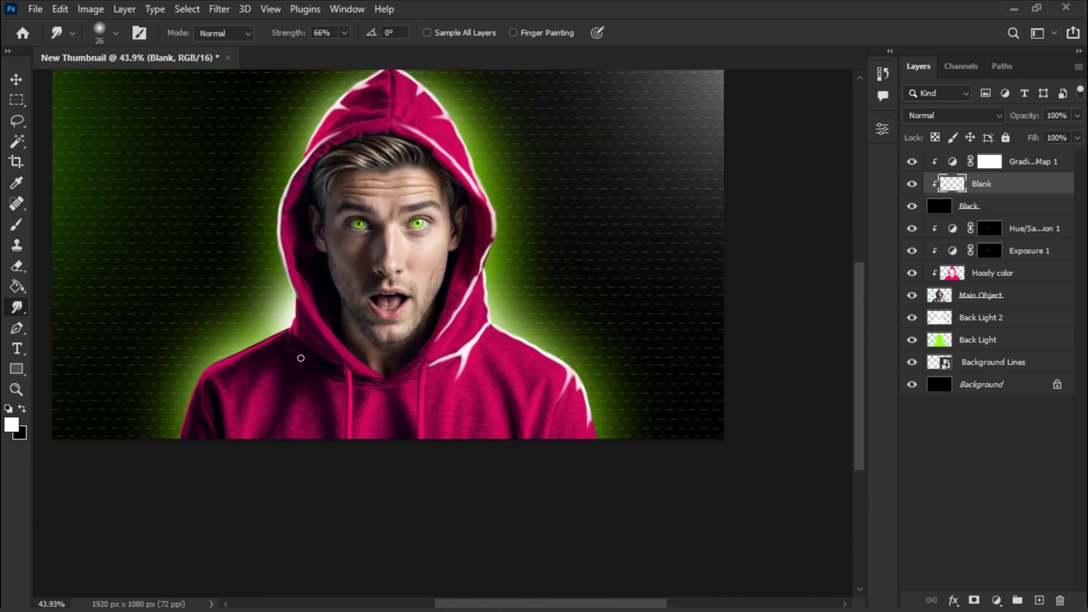
scroll(196, 374, "up", 6)
key("b")
left_click_drag(399, 283, 303, 328)
left_click_drag(203, 402, 175, 493)
left_click_drag(505, 171, 616, 342)
left_click_drag(589, 302, 652, 363)
scroll(506, 268, "up", 2)
left_click_drag(229, 471, 188, 519)
scroll(154, 523, "down", 2)
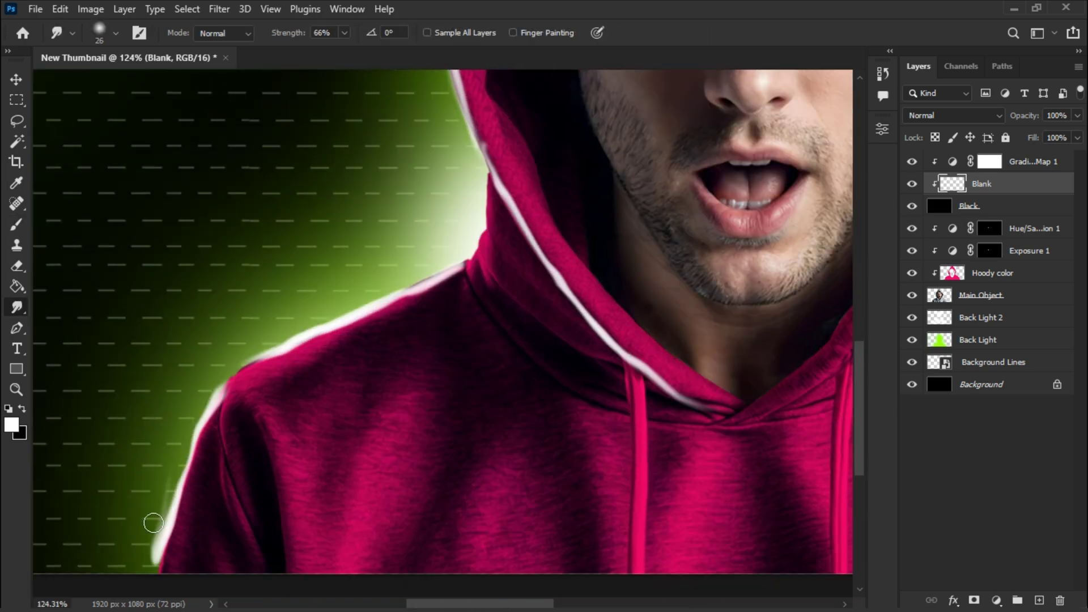
left_click_drag(276, 351, 284, 434)
Step: Paint a short white stroke on the fold below the hood at the left shoulder and smudge it at 50% strength
scroll(605, 347, "up", 2)
scroll(605, 348, "down", 2)
left_click_drag(315, 315, 341, 355)
scroll(340, 355, "up", 5)
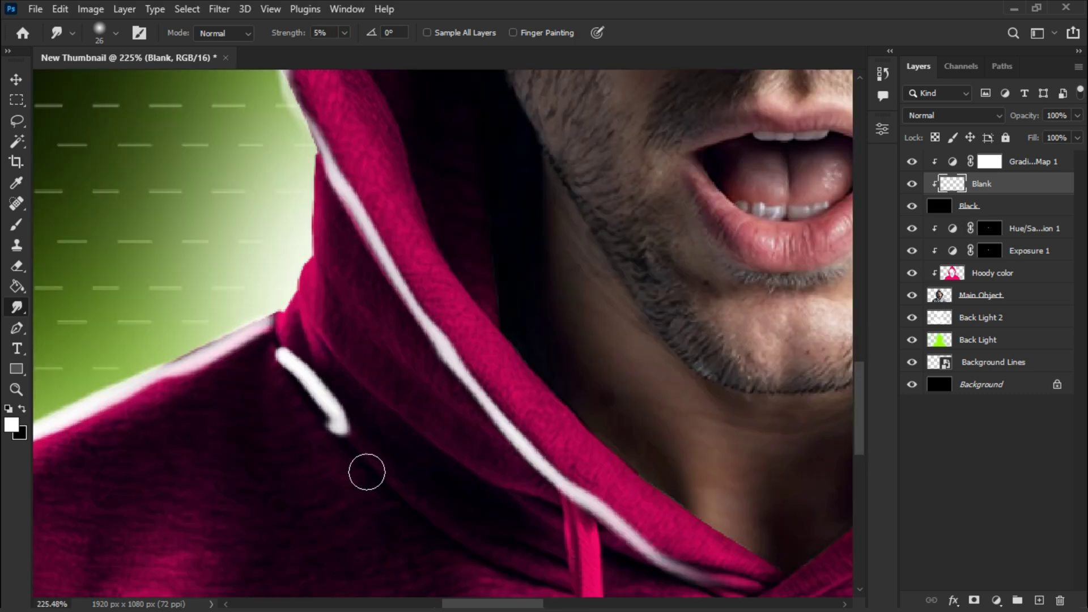
key("5")
scroll(418, 505, "down", 5)
left_click_drag(392, 480, 454, 542)
scroll(454, 541, "down", 3)
left_click_drag(407, 401, 432, 456)
scroll(201, 363, "up", 5)
Step: Paint white rim lines along both sides of the man's jaw and smudge them at 50% strength to taper them
key("b")
mouse_move(513, 268)
left_mouse_down()
mouse_move(202, 362)
mouse_move(249, 436)
left_mouse_up()
left_click(16, 308)
left_click_drag(183, 325, 104, 148)
left_click_drag(241, 425, 264, 454)
left_click_drag(525, 391, 494, 443)
mouse_move(574, 314)
left_mouse_down()
mouse_move(621, 228)
mouse_move(635, 161)
left_mouse_up()
left_click_drag(510, 422, 445, 510)
scroll(194, 222, "up", 5)
left_click_drag(194, 222, 337, 308)
left_click_drag(309, 363, 350, 455)
left_click_drag(352, 465, 334, 272)
left_click_drag(601, 238, 270, 340)
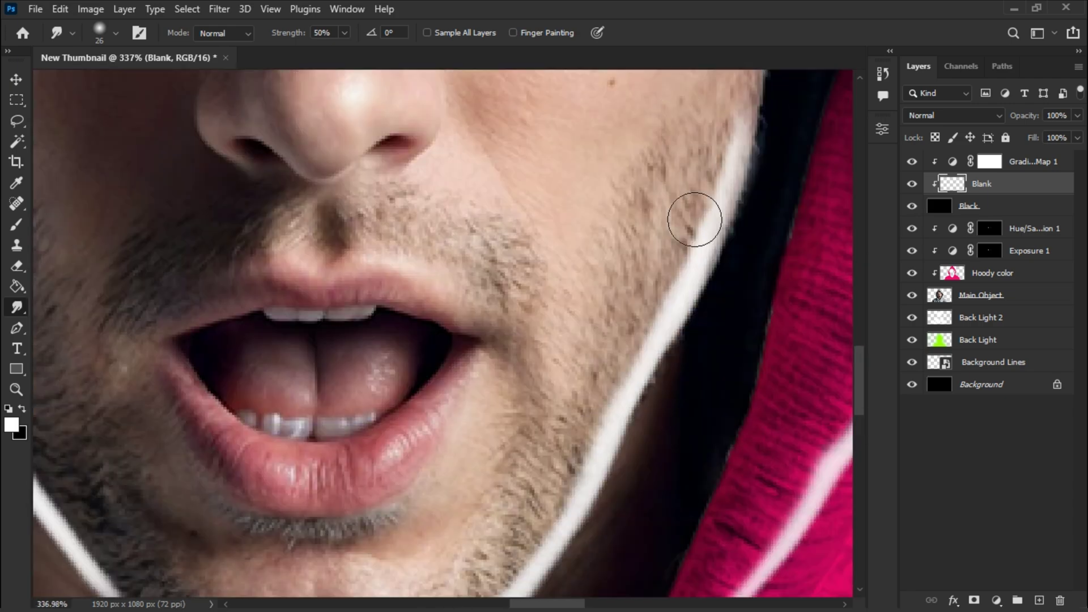
Step: Smudge the white rim line down the right side of the man's jaw at 50% strength to soften its edge
left_click_drag(696, 220, 595, 397)
scroll(307, 299, "down", 15)
scroll(737, 309, "down", 2)
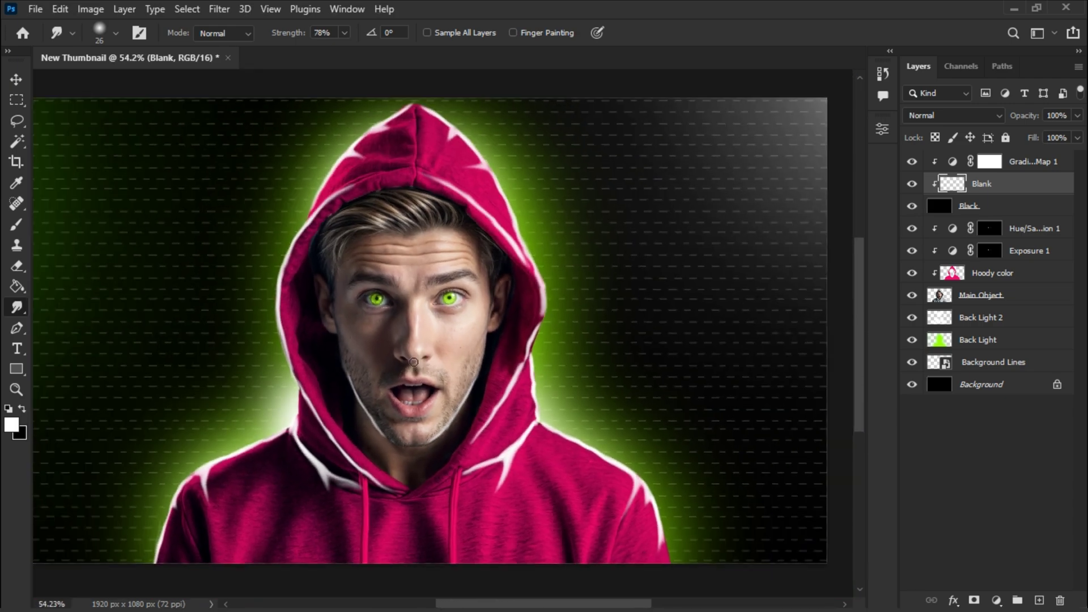
Step: Merge the Gradient Map 1, Blank and Black layers into one layer and set its blend mode to Screen
key("v")
left_click(997, 210)
left_click(1014, 166, "shift")
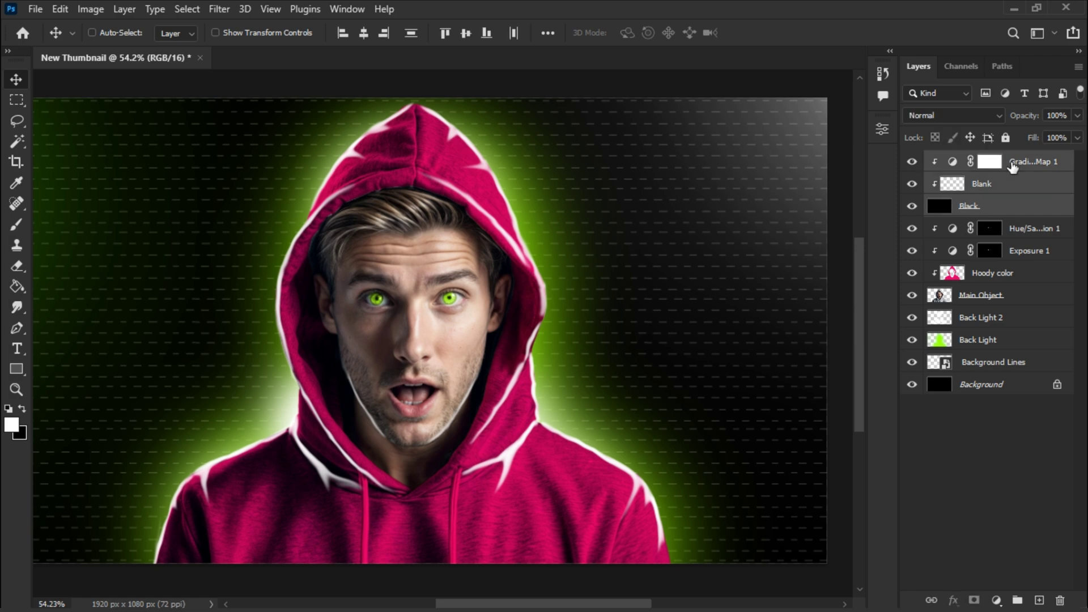
right_click(1031, 165)
left_click(865, 499)
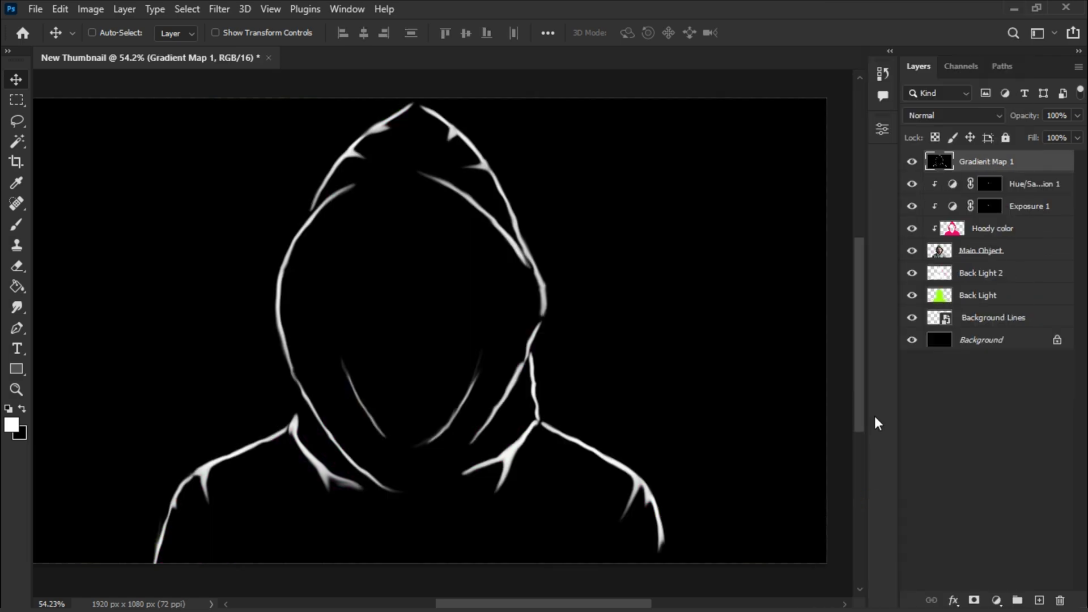
left_click(924, 118)
left_click(924, 245)
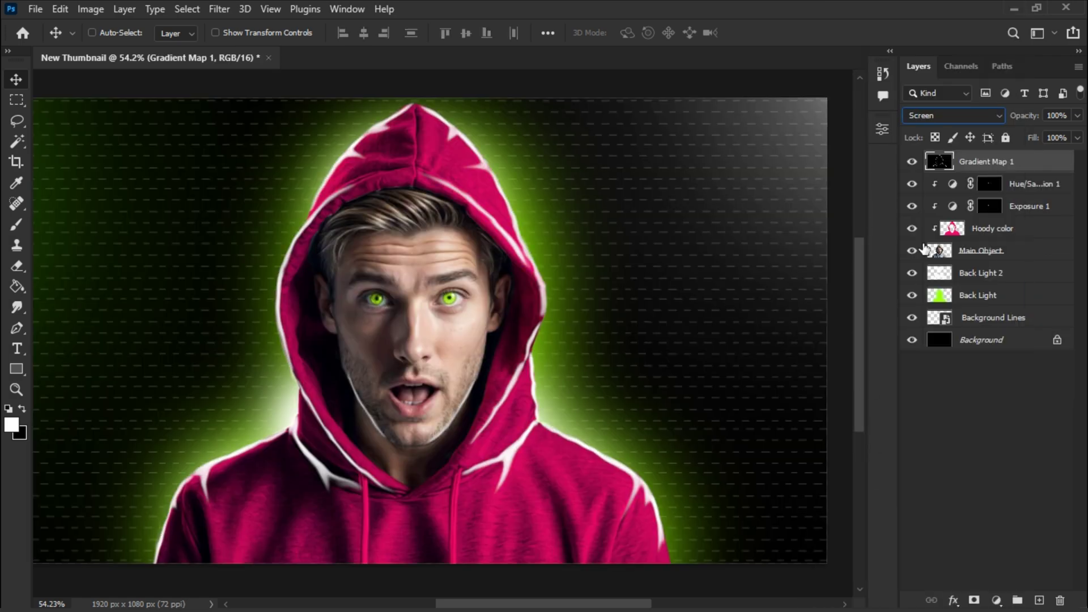
Step: Add a colorized Hue/Saturation adjustment clipped to the merged rim-light layer and tint the rim lines yellow-green
left_click(997, 600)
left_click(987, 443)
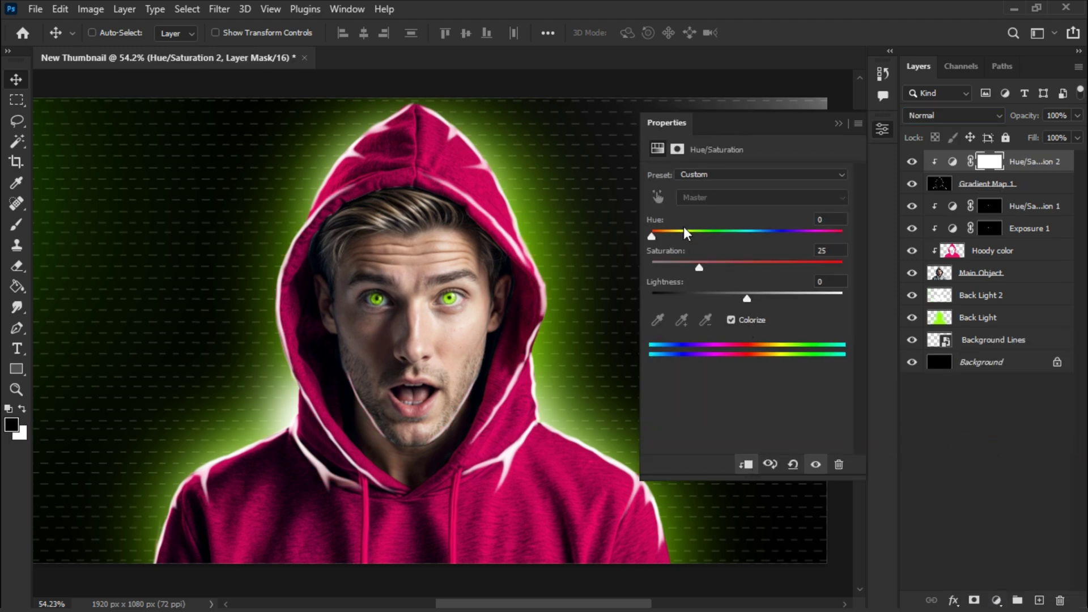
left_click_drag(684, 226, 696, 228)
left_click_drag(700, 266, 826, 265)
left_click_drag(695, 235, 834, 232)
left_click_drag(748, 298, 744, 291)
left_click_drag(834, 236, 700, 228)
left_click_drag(825, 267, 717, 267)
left_click_drag(742, 298, 720, 294)
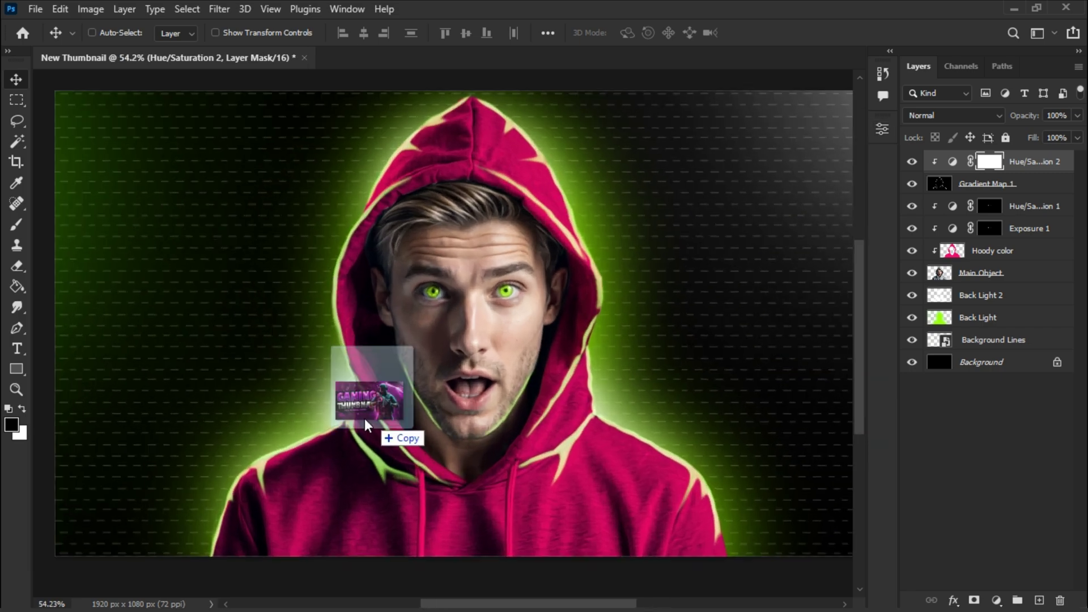
Step: Place the Gaming Thumbnail and 4 images, scaled down and slightly tilted, one above the other to the right of the man
left_click_drag(364, 437, 431, 340)
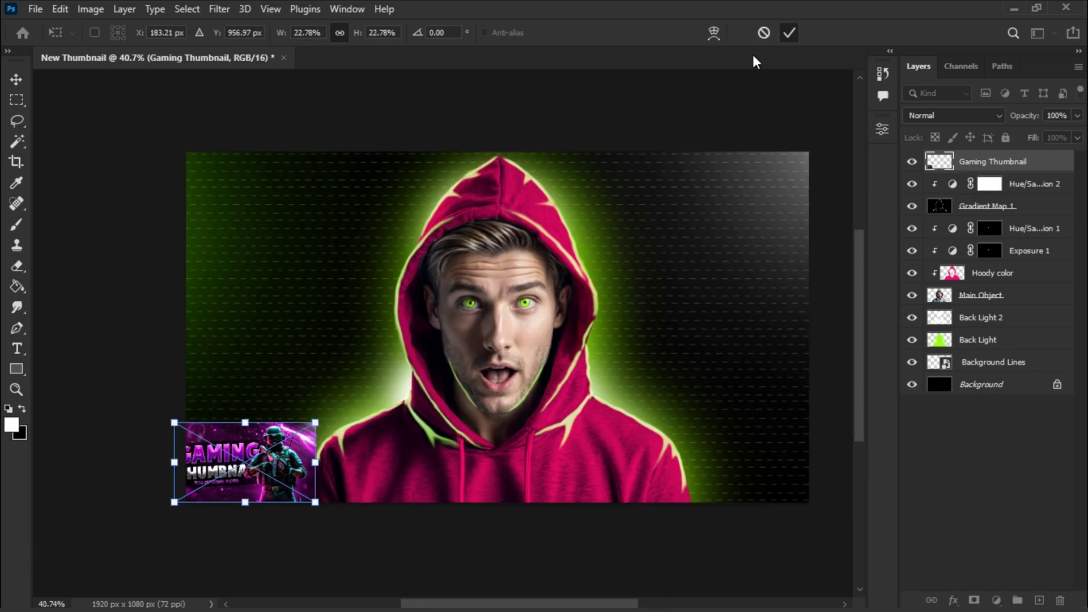
left_click_drag(245, 462, 656, 271)
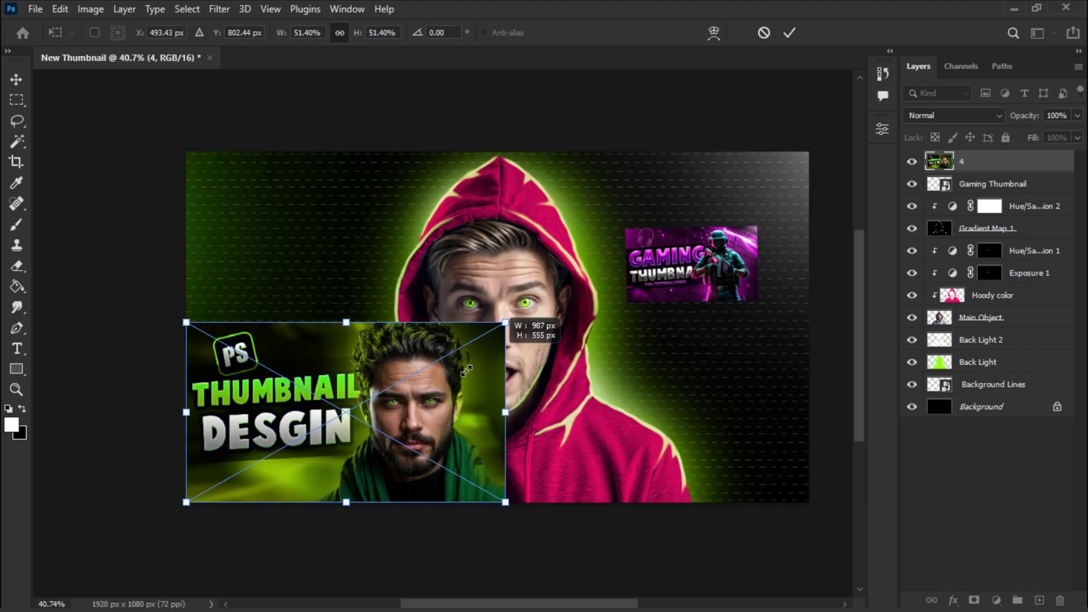
left_click_drag(466, 371, 343, 414)
left_click_drag(354, 409, 332, 416)
left_click_drag(269, 469, 728, 351)
left_click_drag(788, 301, 785, 304)
left_click(787, 34)
Step: Shift the Gaming Thumbnail image slightly left and fine-tune the tilt of both placed images
left_click(984, 189)
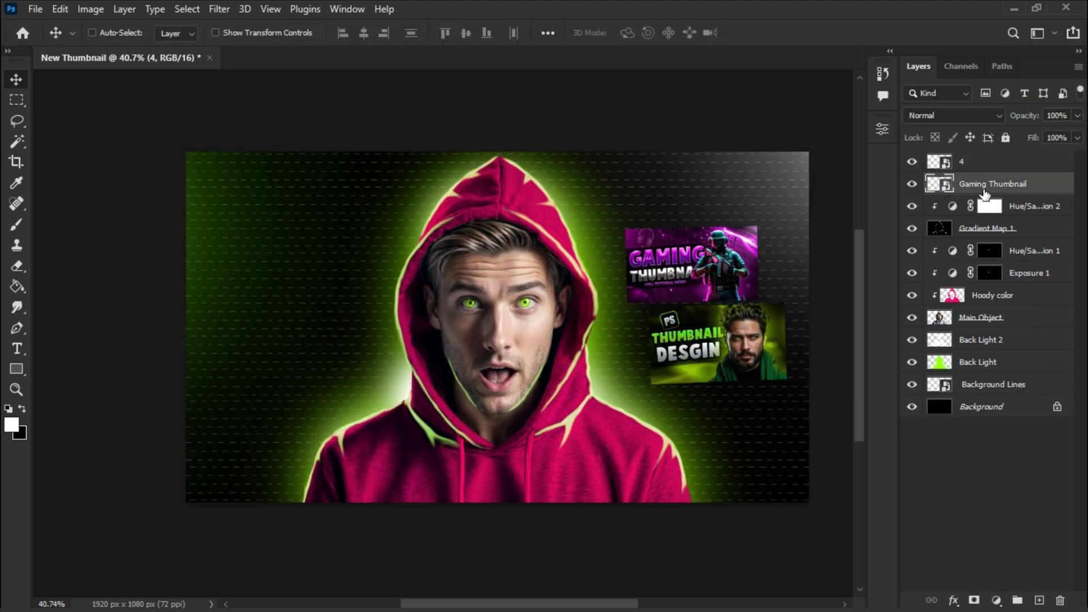
key("ctrl+t")
left_click_drag(694, 266, 685, 262)
left_click_drag(784, 216, 784, 212)
left_click(789, 33)
left_click(970, 164)
key("ctrl+t")
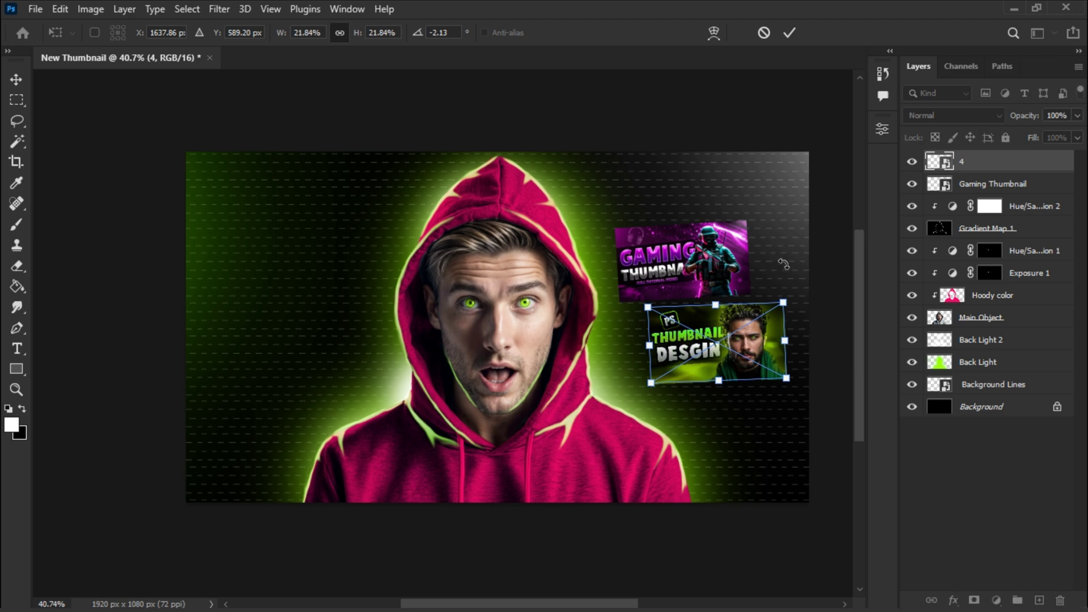
left_click_drag(783, 264, 779, 275)
key("Return")
Step: Create a layer named Thumbnail Glow directly above the Hue/Saturation 2 adjustment, below the placed images
left_click(1020, 207)
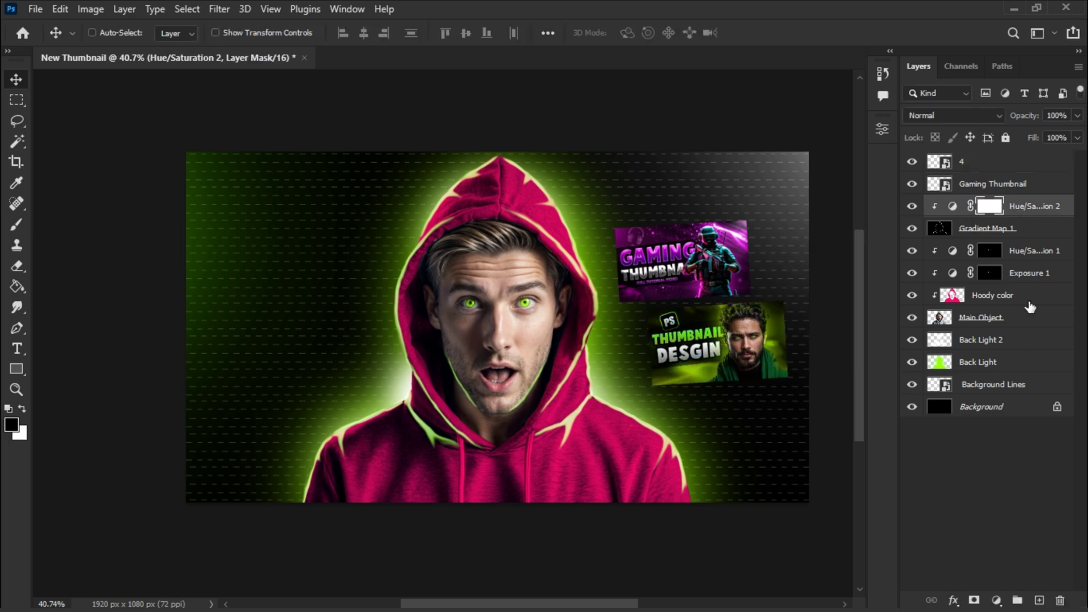
left_click(1039, 600)
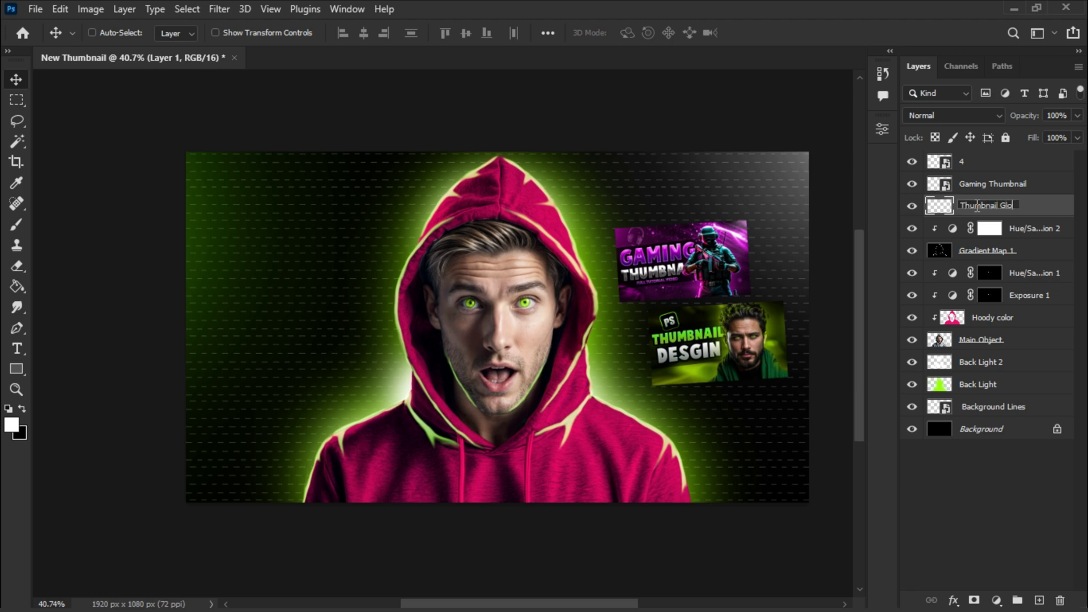
left_click(1026, 187)
left_click(1026, 209)
Step: Paint a magenta glow behind the Gaming Thumbnail image with a 199 px soft round brush on the Thumbnail Glow layer
scroll(787, 257, "up", 9)
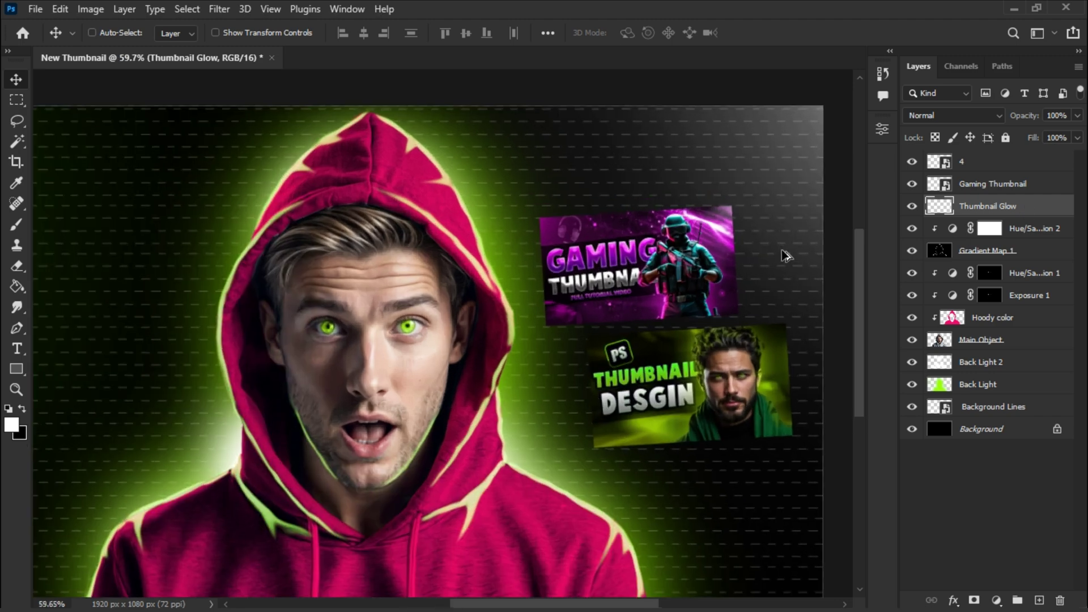
scroll(787, 261, "down", 1)
key("b")
right_click(332, 271)
left_click(13, 425)
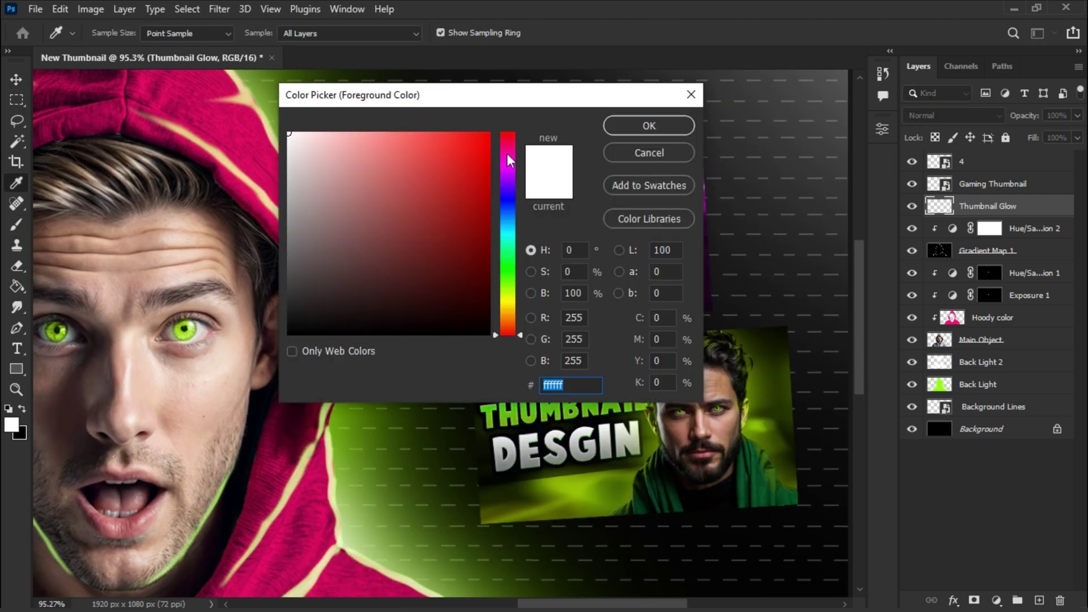
left_click(507, 157)
left_click(488, 142)
left_click(648, 126)
mouse_move(658, 205)
left_mouse_down()
mouse_move(440, 211)
mouse_move(663, 267)
left_mouse_up()
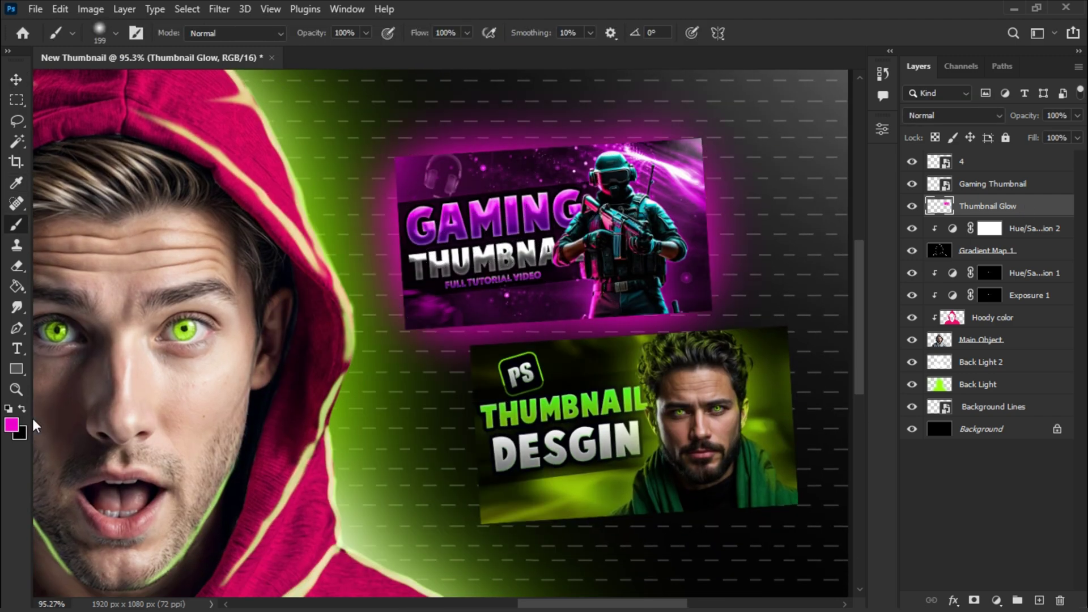
Step: Change the foreground colour to yellow-green and paint a glow behind the lower thumbnail image
left_click(12, 425)
left_click(508, 298)
left_click(648, 124)
mouse_move(709, 334)
left_mouse_down()
mouse_move(465, 454)
mouse_move(737, 456)
mouse_move(535, 493)
mouse_move(497, 458)
left_mouse_up()
key("v")
scroll(369, 416, "down", 8)
scroll(206, 415, "up", 1)
Step: Add the text "How to Make" above layer 4 on the left side of the canvas and set its size to 77 pt
left_click(1014, 164)
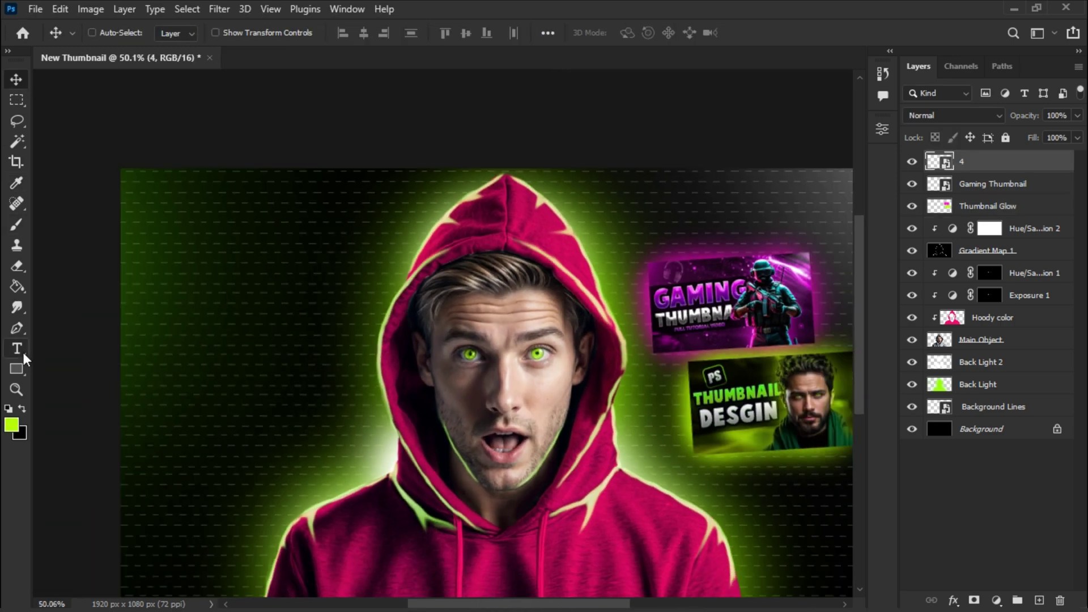
left_click(22, 353)
left_click(167, 385)
type("How to Make")
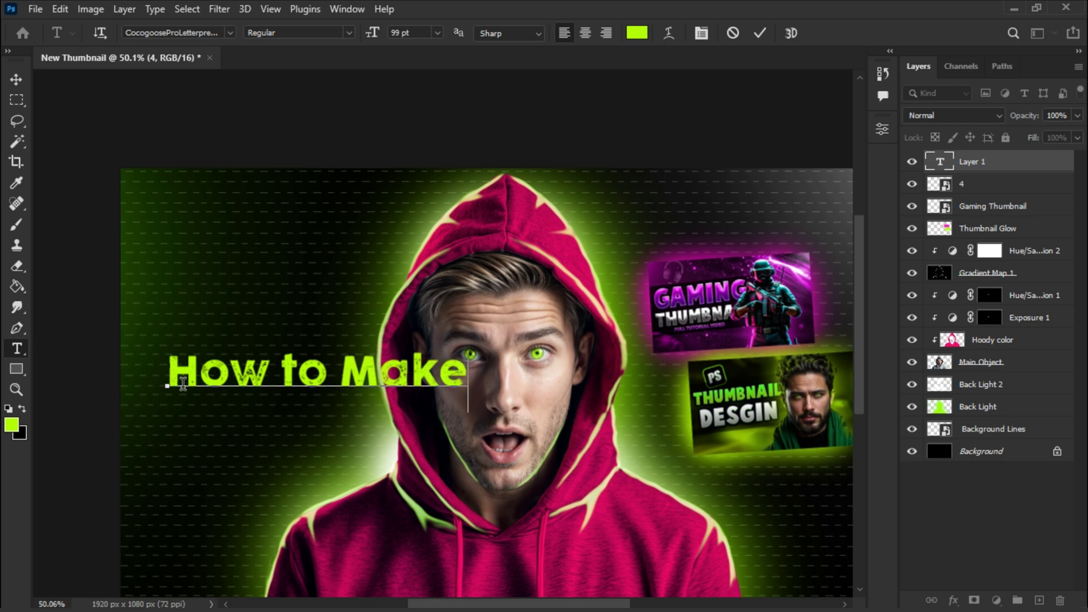
key("ctrl+a")
left_click_drag(376, 32, 361, 32)
Step: Change the "How to Make" text to a bold all-caps display font and adjust its character spacing
left_click(883, 129)
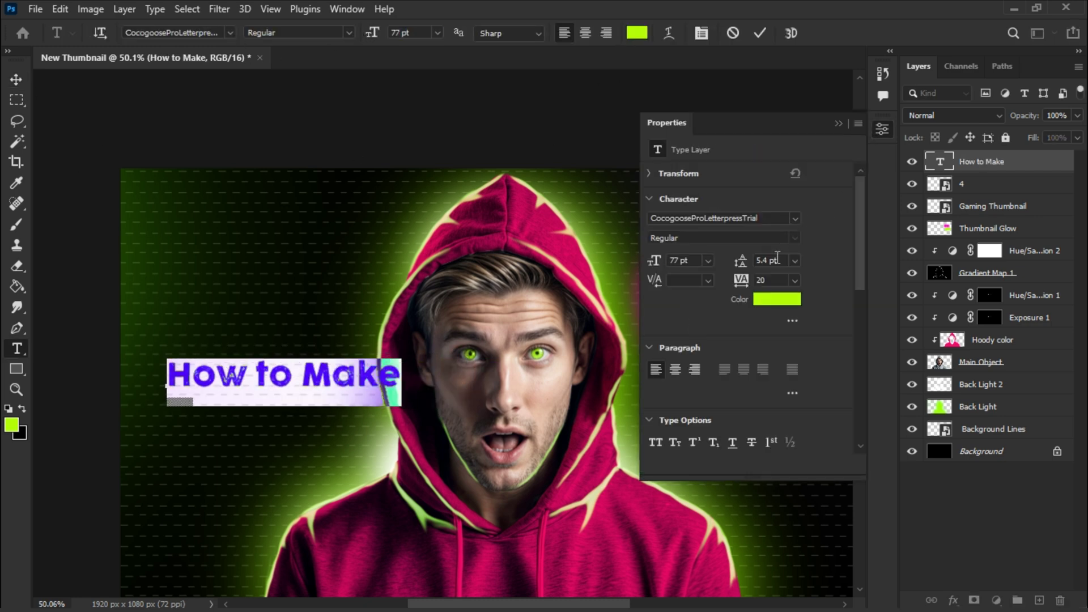
left_click(795, 218)
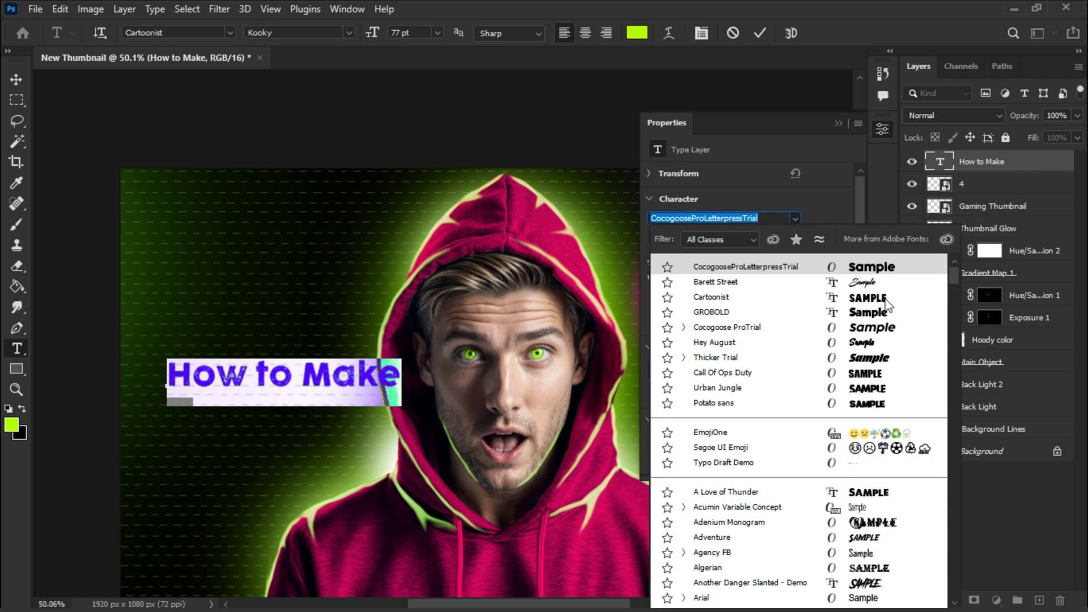
scroll(822, 454, "down", 8)
scroll(860, 513, "down", 2)
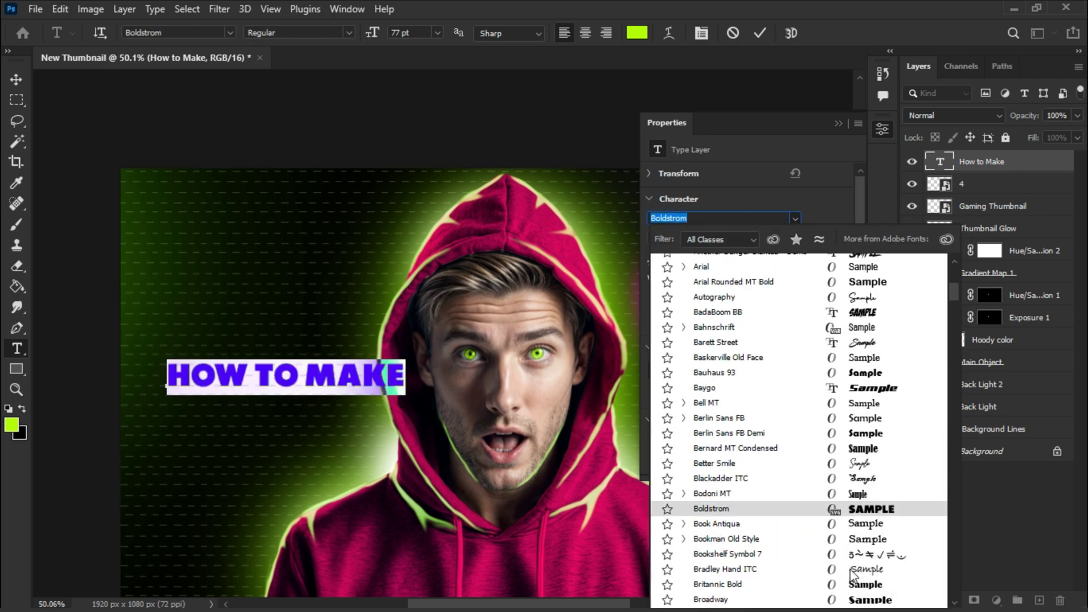
scroll(822, 272, "up", 10)
scroll(856, 533, "down", 9)
left_click(857, 532)
left_click(884, 164)
left_click_drag(746, 314, 734, 314)
left_click(838, 156)
key("ctrl+Return")
Step: Move the "How to Make" text left of the hood, stretch it to about 109% height, skew it vertically about -1.57° and reduce its font size slightly
key("ctrl+t")
left_click_drag(286, 374, 257, 346)
left_click_drag(368, 347, 368, 341)
left_click_drag(296, 343, 296, 341)
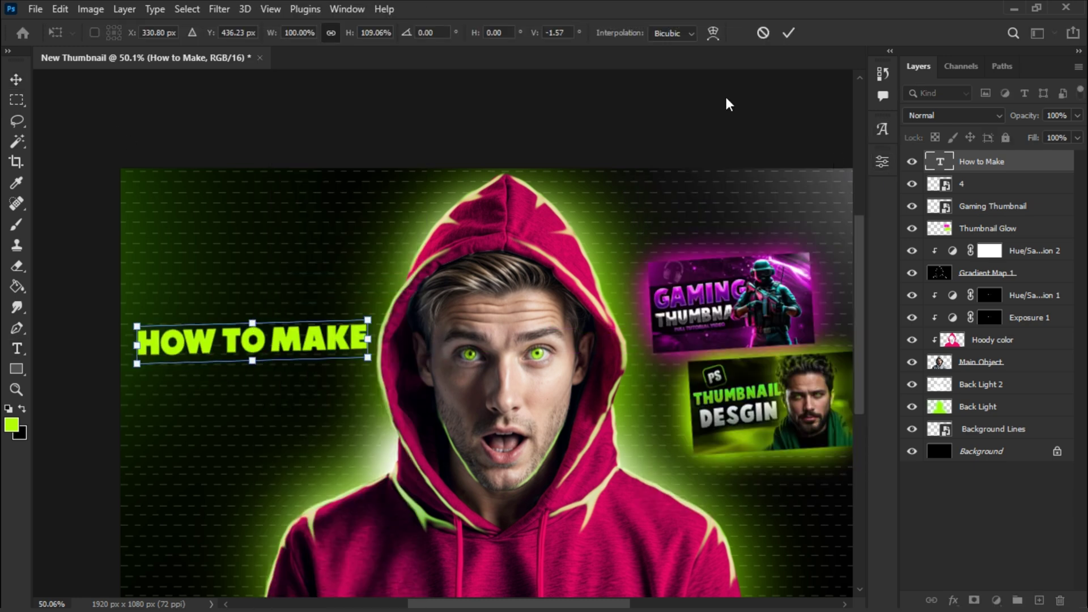
left_click(789, 33)
double_click(940, 162)
left_click_drag(375, 34, 370, 34)
left_click(16, 80)
double_click(1033, 166)
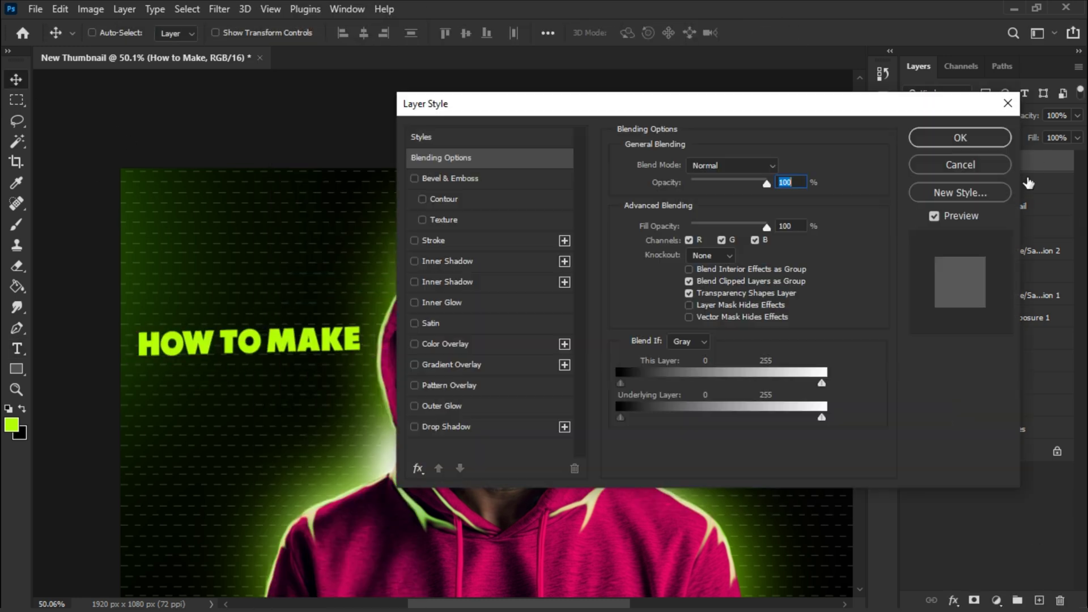
left_click(996, 164)
Step: Duplicate the "How to Make" text below itself, change the copy to "GLowing" and enlarge it to match the line above
left_click_drag(1003, 164, 1040, 600)
left_click_drag(182, 344, 292, 375)
double_click(183, 371)
type("GLOWING")
left_click_drag(374, 34, 399, 34)
left_click(14, 79)
left_click_drag(281, 264, 282, 272)
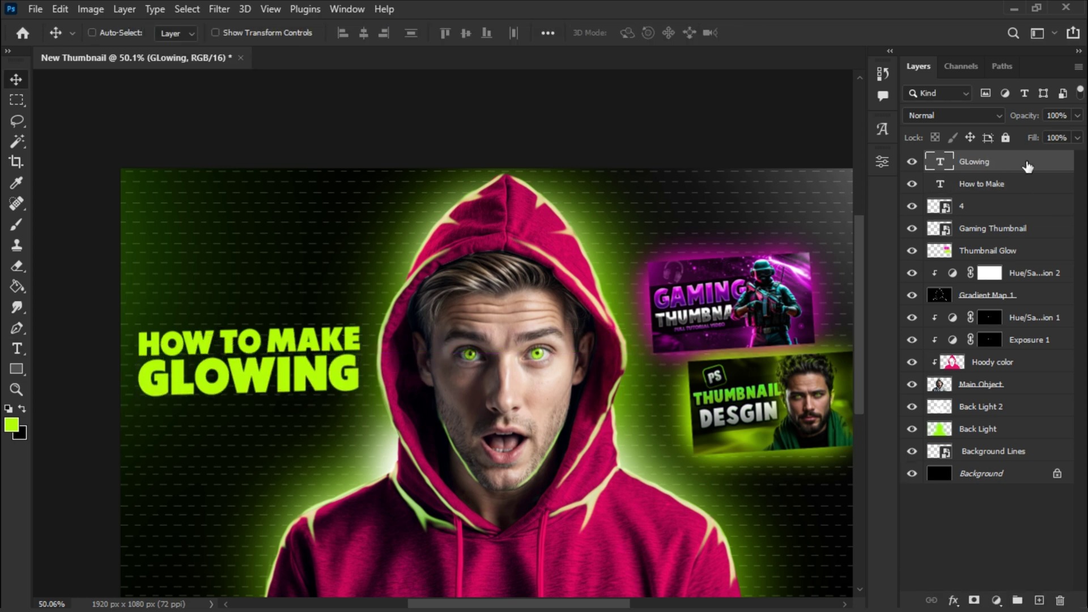
left_click_drag(1027, 166, 1039, 600)
left_click_drag(1010, 112, 1020, 239)
key("ctrl+z")
Step: Duplicate the "GLowing" text below itself, change the copy to "THUMBNAIL" and shrink it to match the width of the other lines
left_click_drag(1020, 162, 1040, 600)
left_click_drag(319, 376, 321, 418)
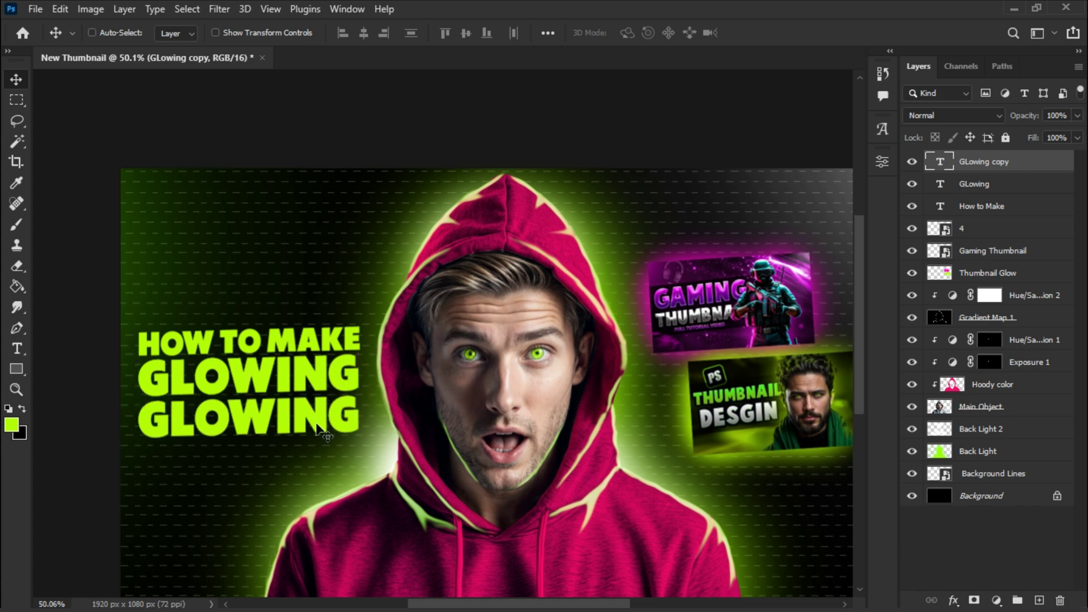
double_click(314, 415)
type("THUMBNAIL")
left_click_drag(417, 417, 141, 423)
left_click_drag(372, 34, 351, 38)
left_click(18, 80)
left_click_drag(283, 397, 285, 393)
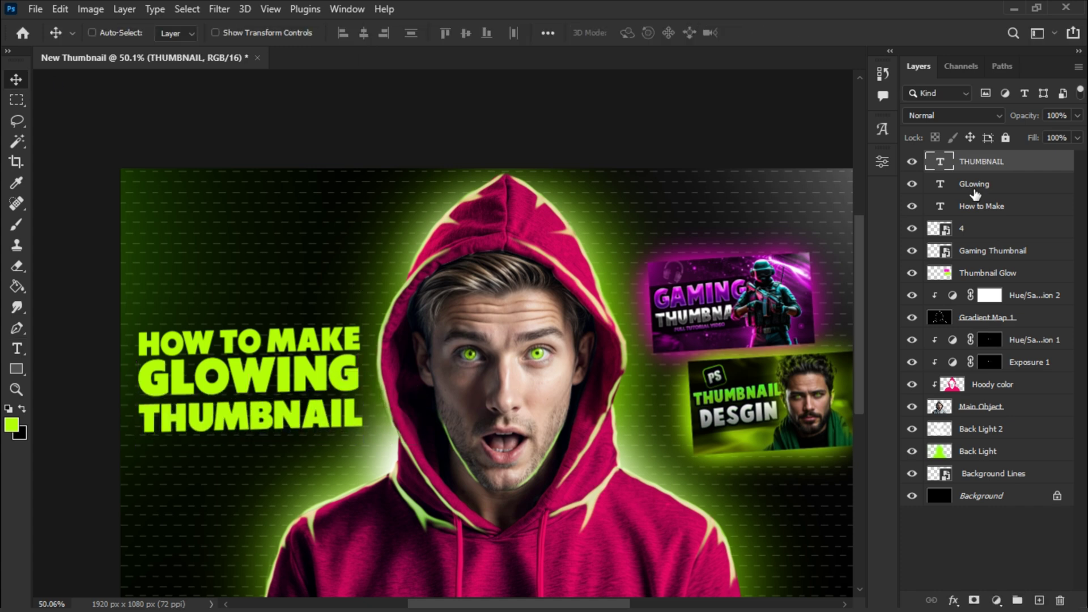
Step: Nudge the "GLowing" text and apply a linear light grey-to-white gradient overlay to it
left_click(976, 186)
left_click_drag(344, 351, 345, 352)
left_click(954, 601)
left_click(996, 549)
left_click(715, 202)
double_click(221, 407)
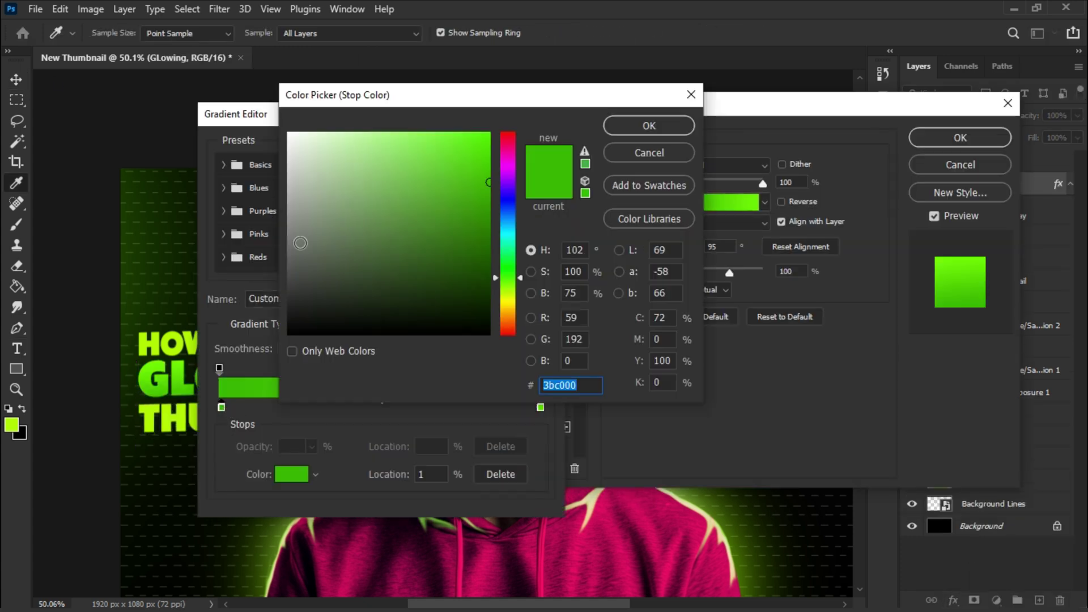
left_click_drag(301, 243, 284, 195)
left_click(651, 126)
double_click(540, 407)
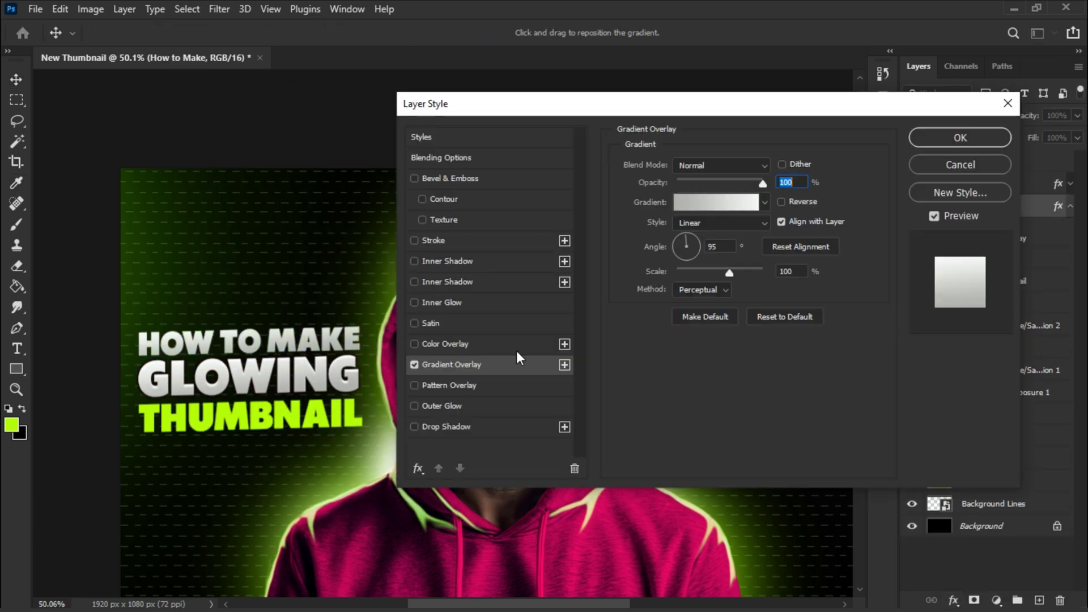
Step: Give the "How to Make" text a dark-to-light green gradient overlay, a white inner shadow at 96% opacity and a stroke
left_click(716, 202)
double_click(221, 407)
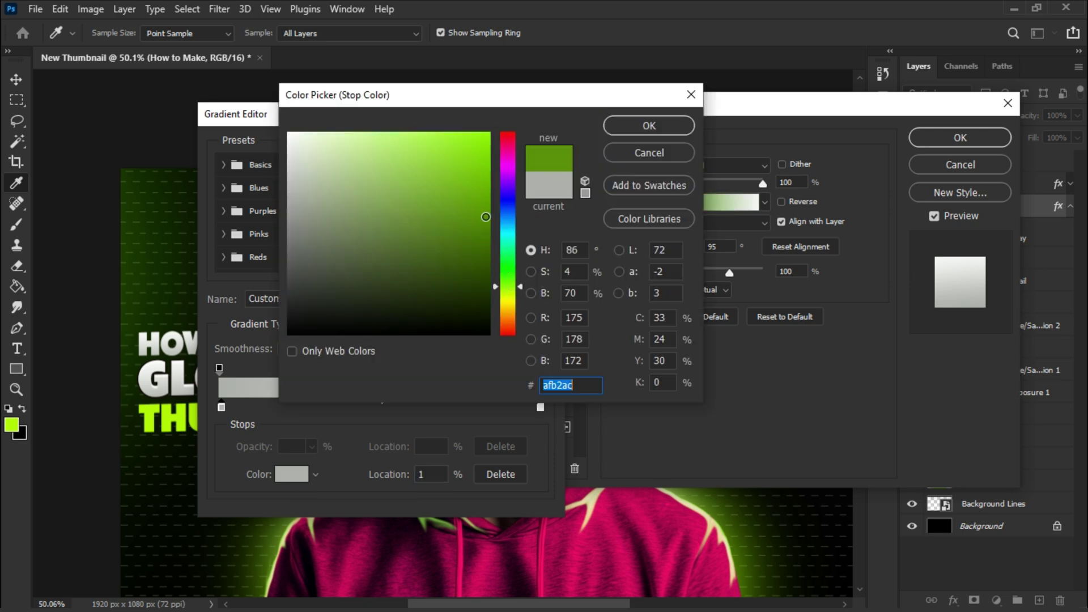
key("Return")
double_click(541, 407)
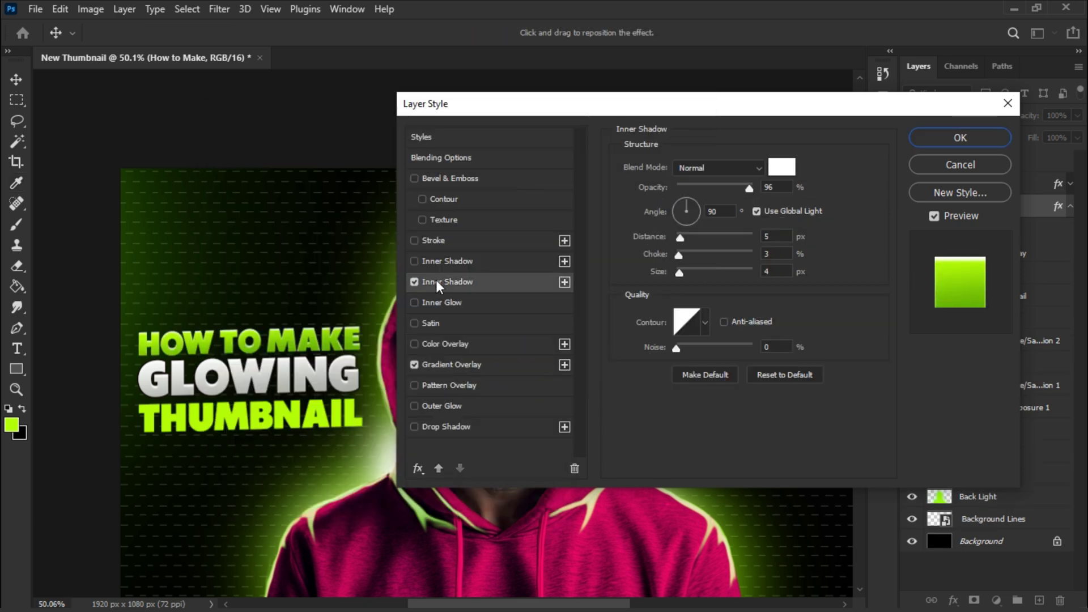
left_click(543, 240)
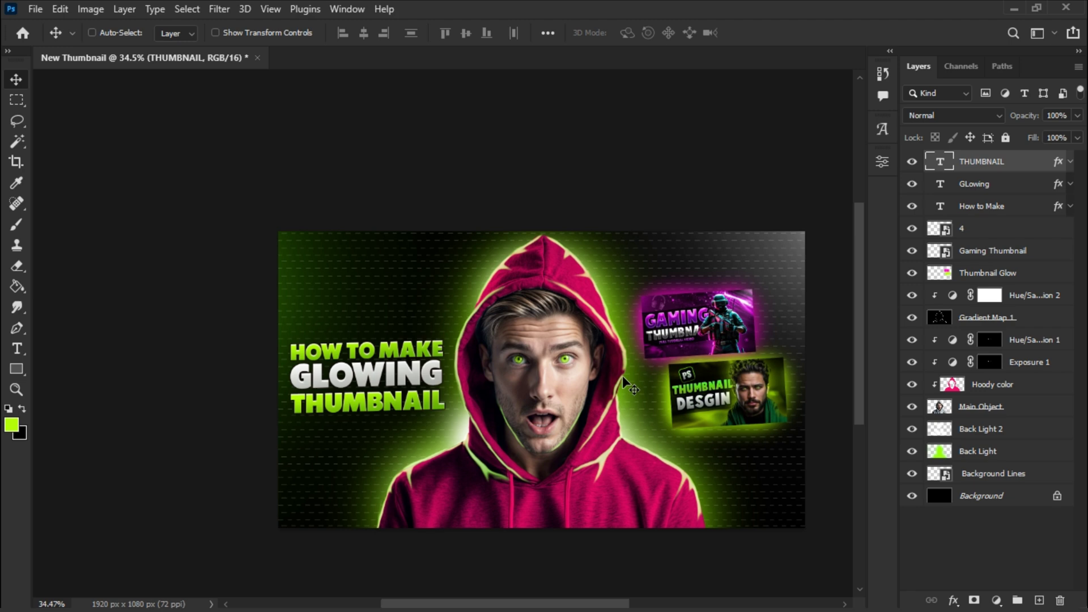
Step: Paint more green glow around the man on the Back Light layer with a 448 px soft round brush
scroll(675, 480, "up", 2)
left_click(16, 223)
right_click(324, 282)
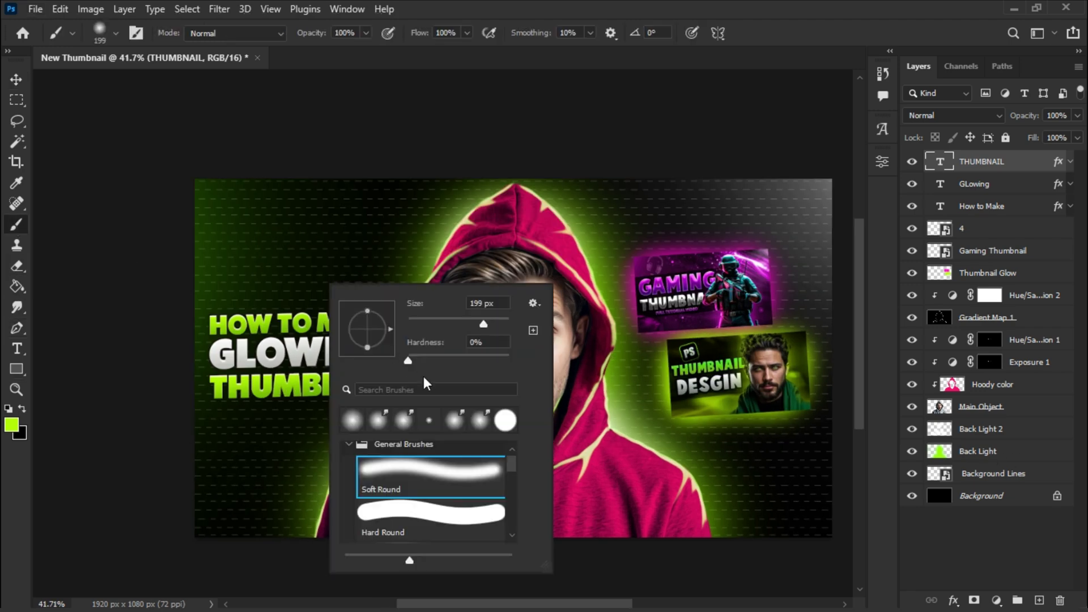
left_click(990, 452)
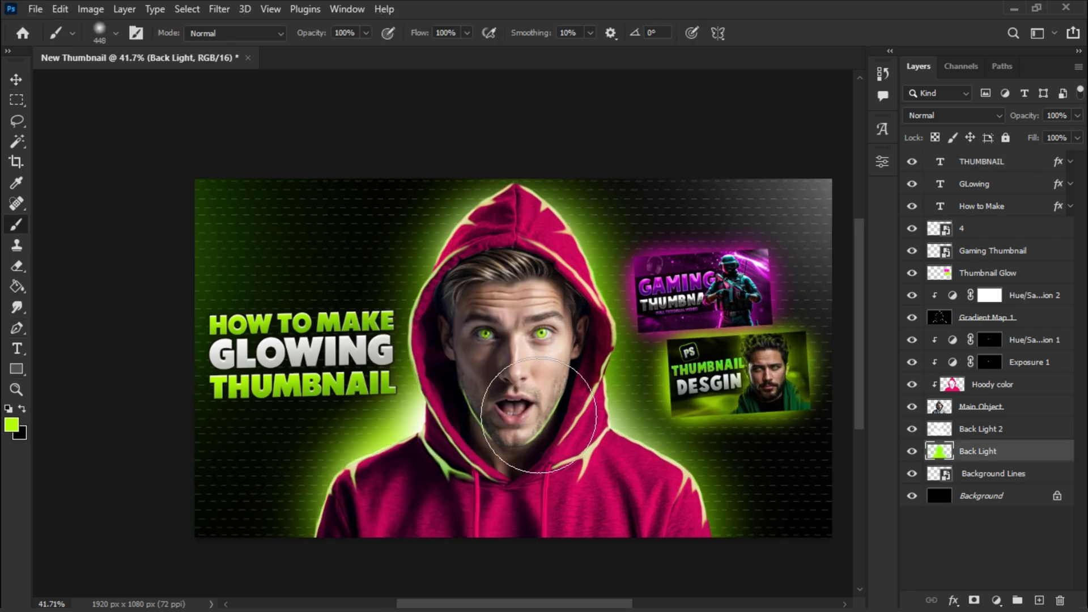
left_click(18, 79)
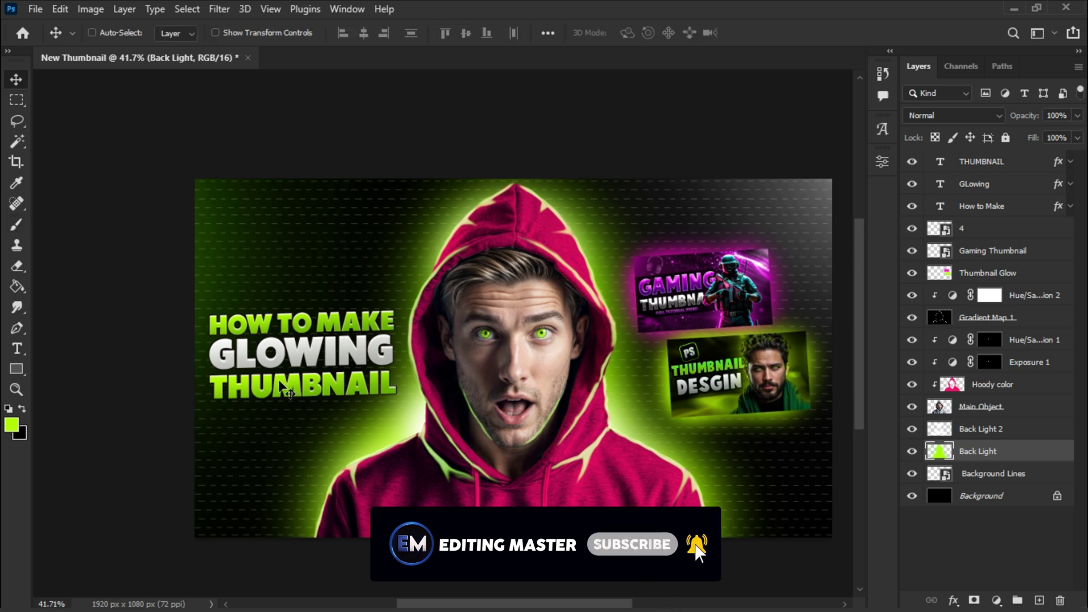
Step: Add a colorized Hue/Saturation adjustment with hue 78 and saturation 96, clipped above the Hoody color layer, and invert its mask
scroll(209, 398, "up", 5)
scroll(606, 434, "down", 3)
left_click_drag(540, 604, 598, 599)
left_click(1004, 406)
left_click(997, 601)
left_click(984, 442)
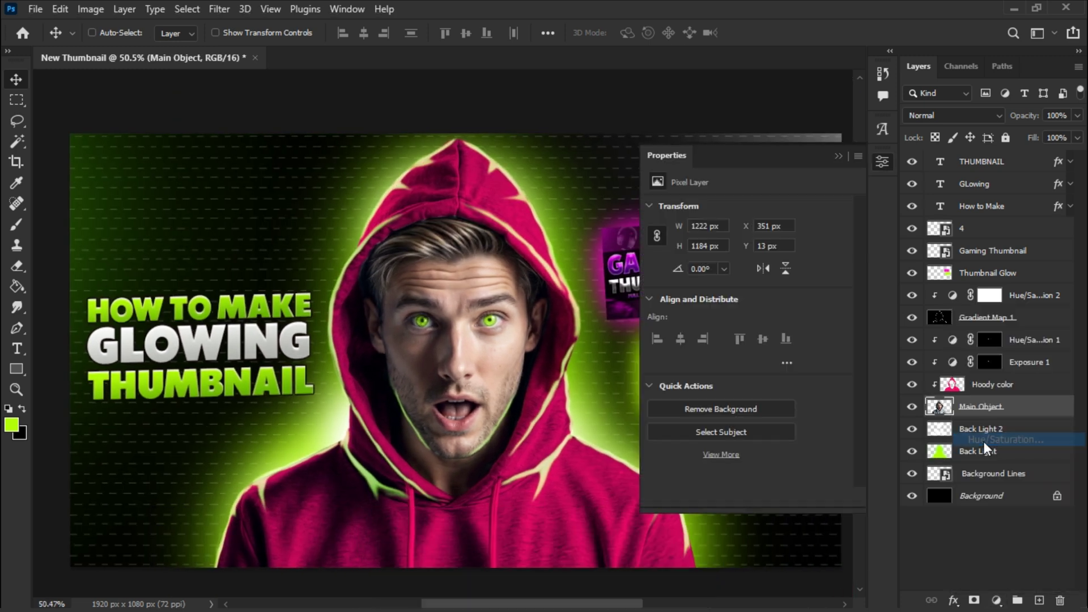
left_click(731, 352)
left_click_drag(701, 300, 834, 300)
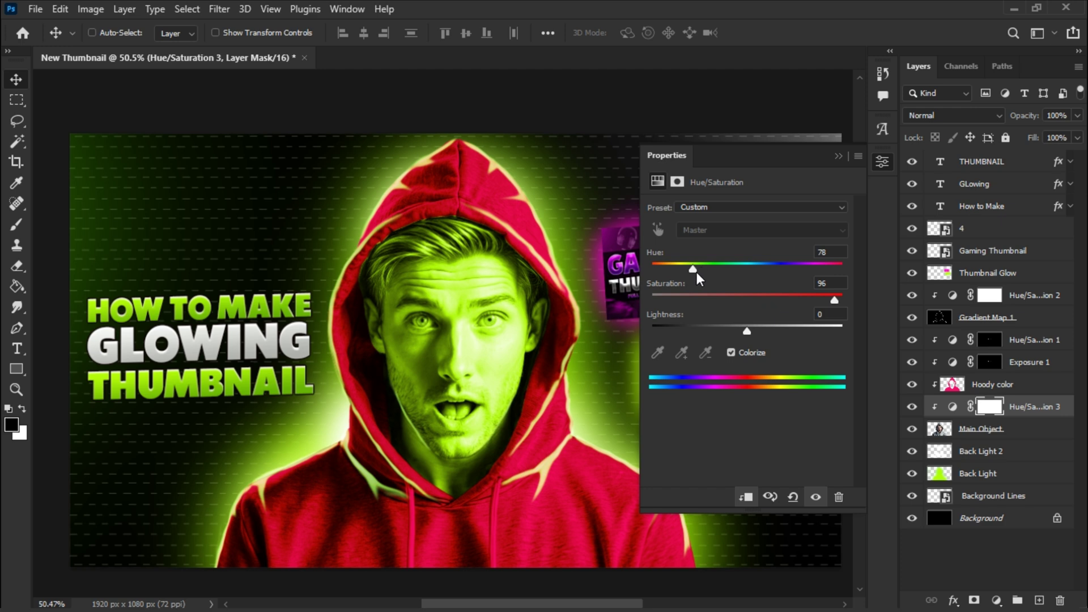
left_click(839, 156)
key("ctrl+bracketright")
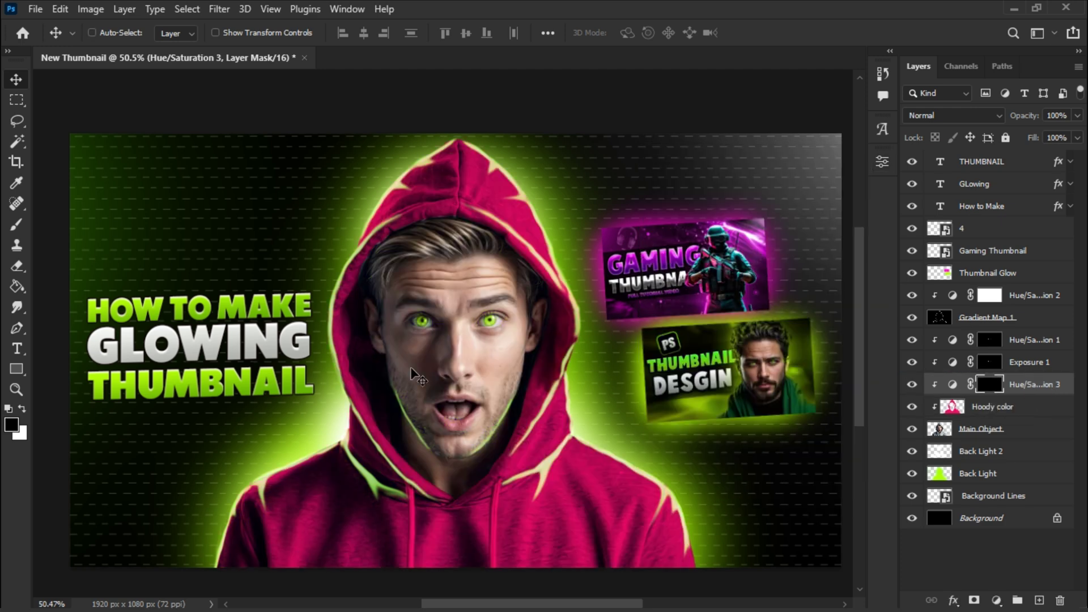
Step: Paint white on the new Hue/Saturation mask over both shoulders with the 448 px soft brush to tint them green
key("b")
key("x")
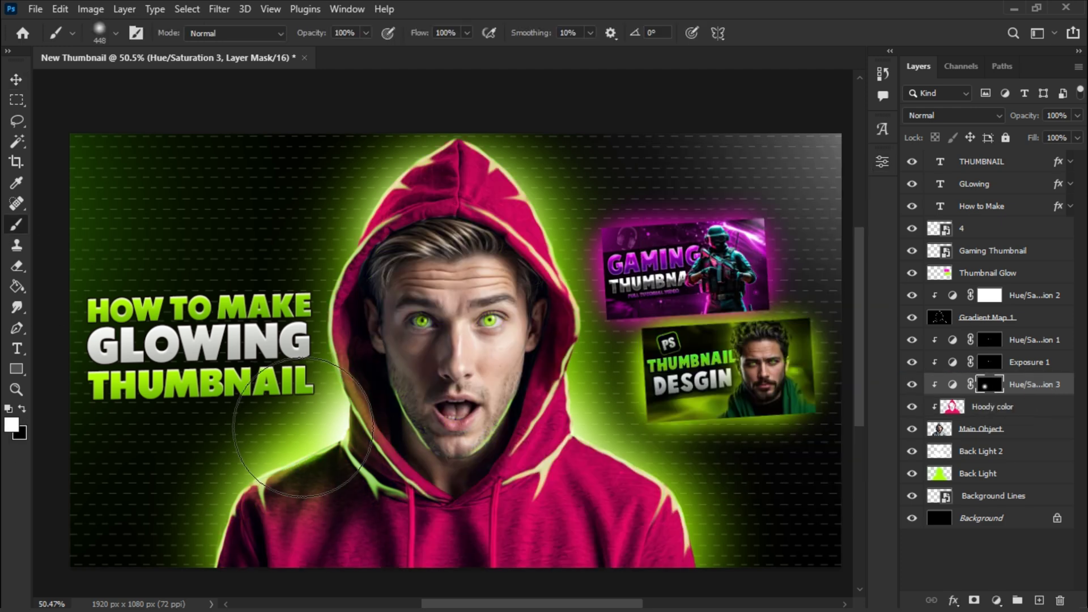
left_click(304, 427)
left_click(623, 428)
key("x")
Step: Paint the green tint along the outer edges of the hood on the same mask with an 89 px soft round brush
right_click(170, 325)
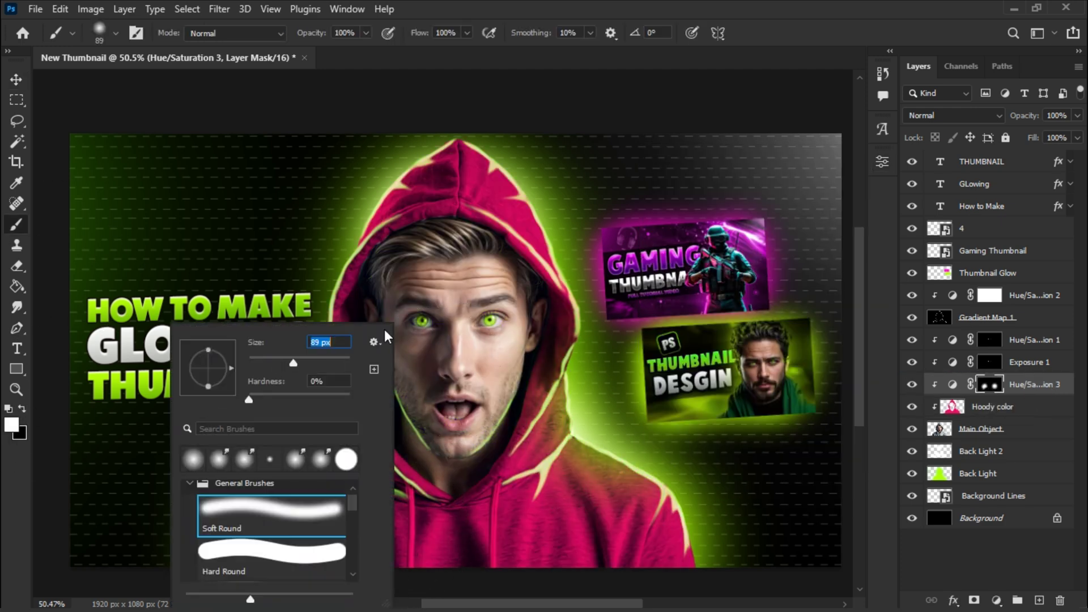
type("89")
key("Return")
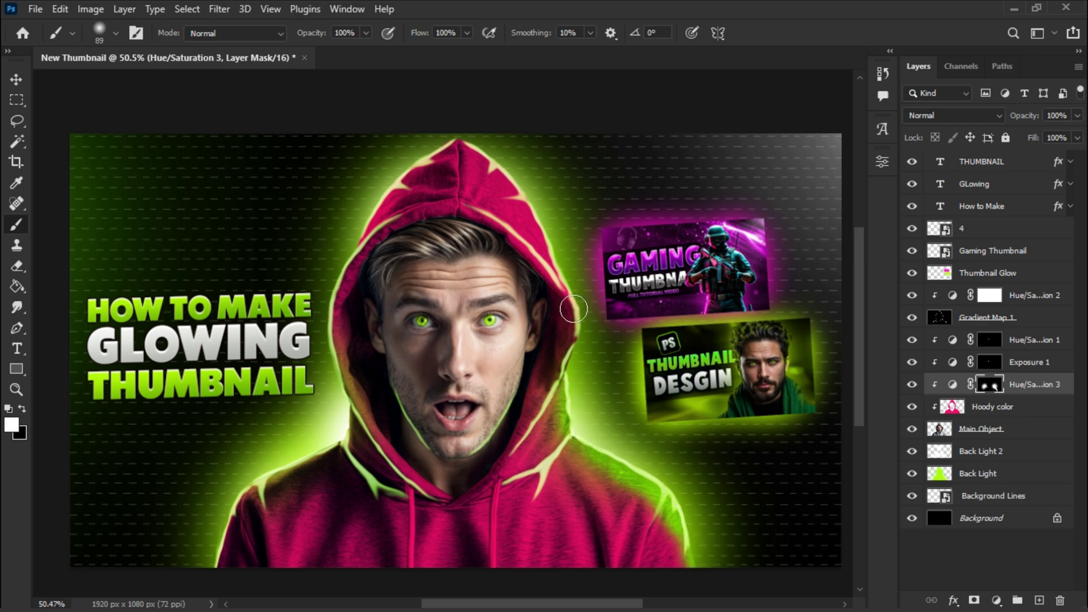
scroll(454, 227, "up", 4)
left_click_drag(457, 218, 406, 241)
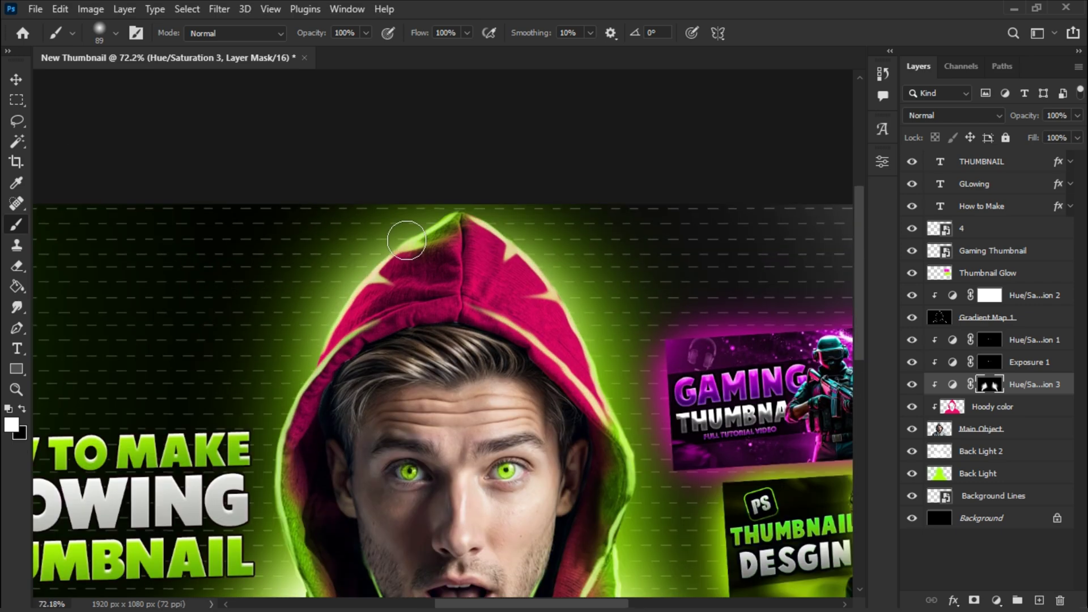
left_click_drag(589, 408, 372, 292)
left_click_drag(553, 343, 569, 378)
scroll(590, 261, "down", 6)
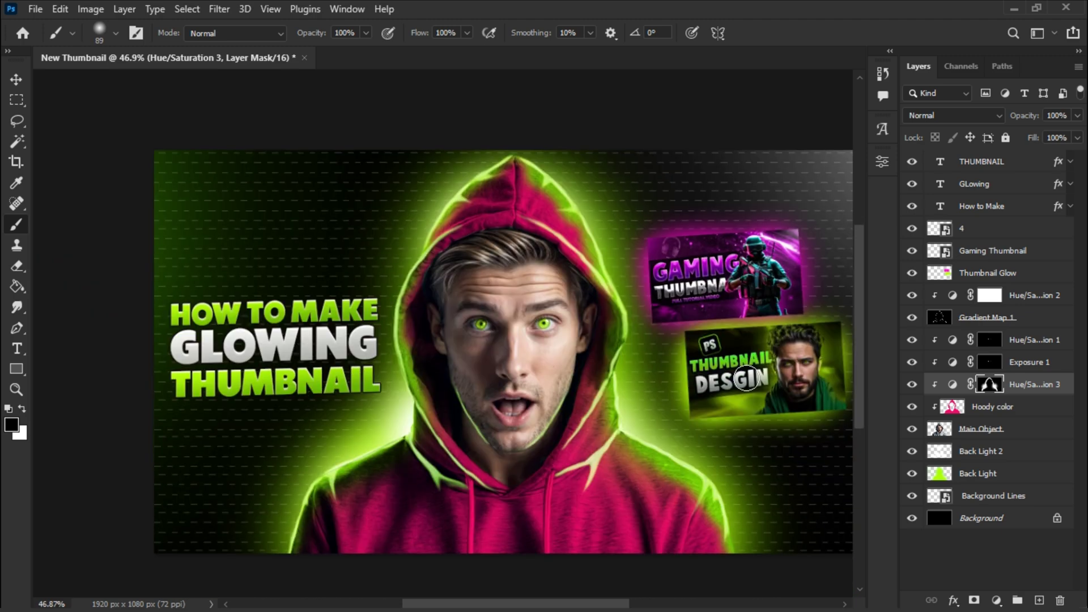
Step: Add a lime green Solid Color fill layer above the top Hue/Saturation adjustment and invert its mask to black
left_click(1019, 300)
left_click(1040, 601)
key("Delete")
left_click(996, 601)
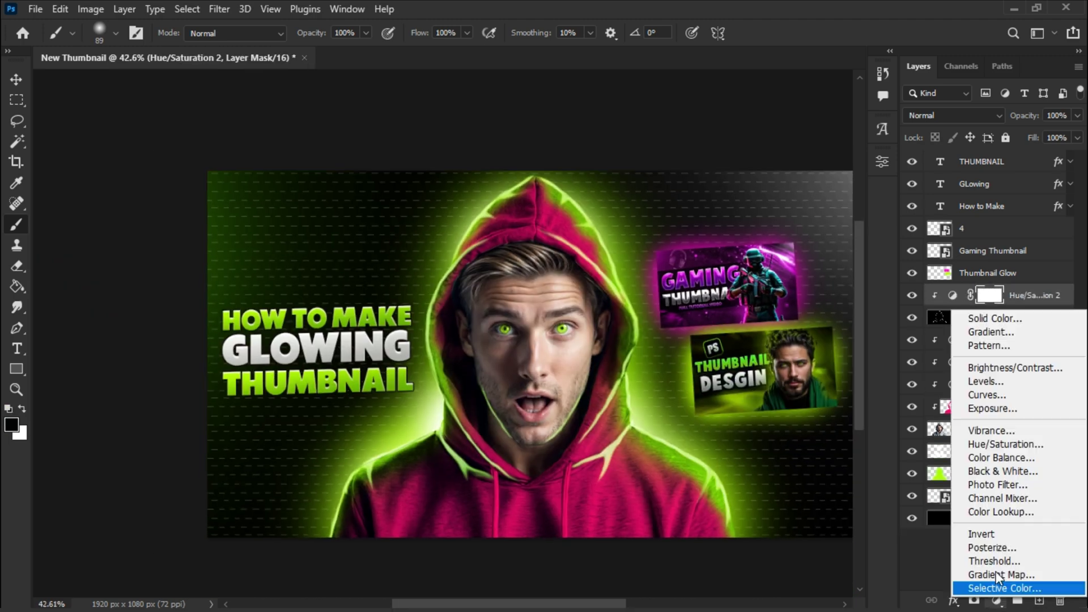
left_click(996, 319)
key("Return")
left_click(977, 295)
key("ctrl+i")
Step: Paint white on the color fill mask along the hood, face and shoulder rim lines with a soft brush at 30% opacity and 40% flow
scroll(625, 145, "up", 6)
key("x")
left_click(346, 33)
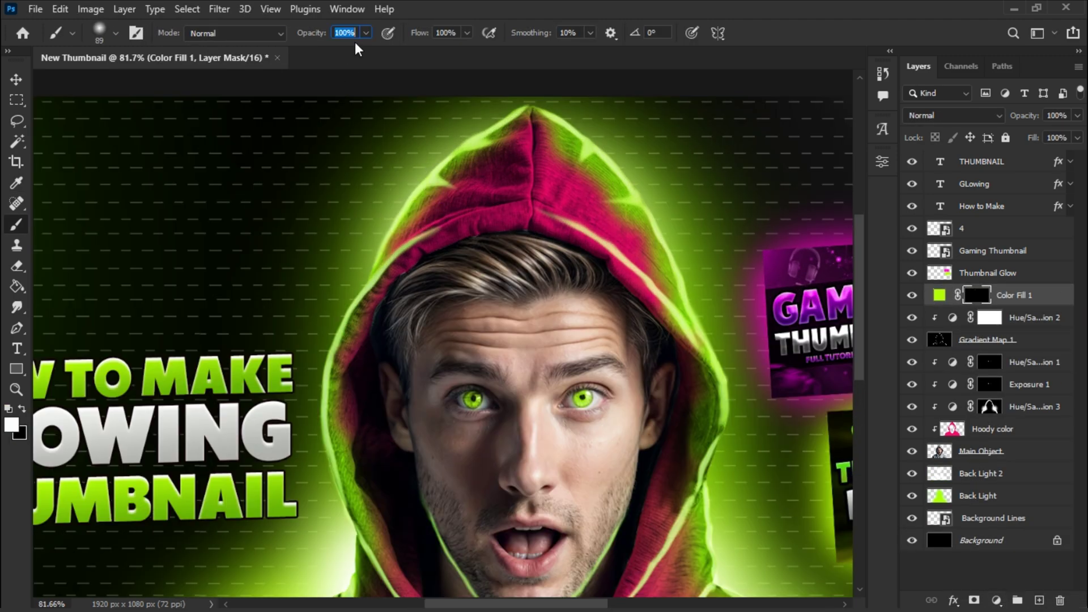
key("Return")
left_click_drag(420, 180, 350, 404)
scroll(363, 385, "down", 1)
left_click_drag(429, 451, 469, 517)
left_click_drag(613, 469, 577, 526)
scroll(510, 453, "down", 2)
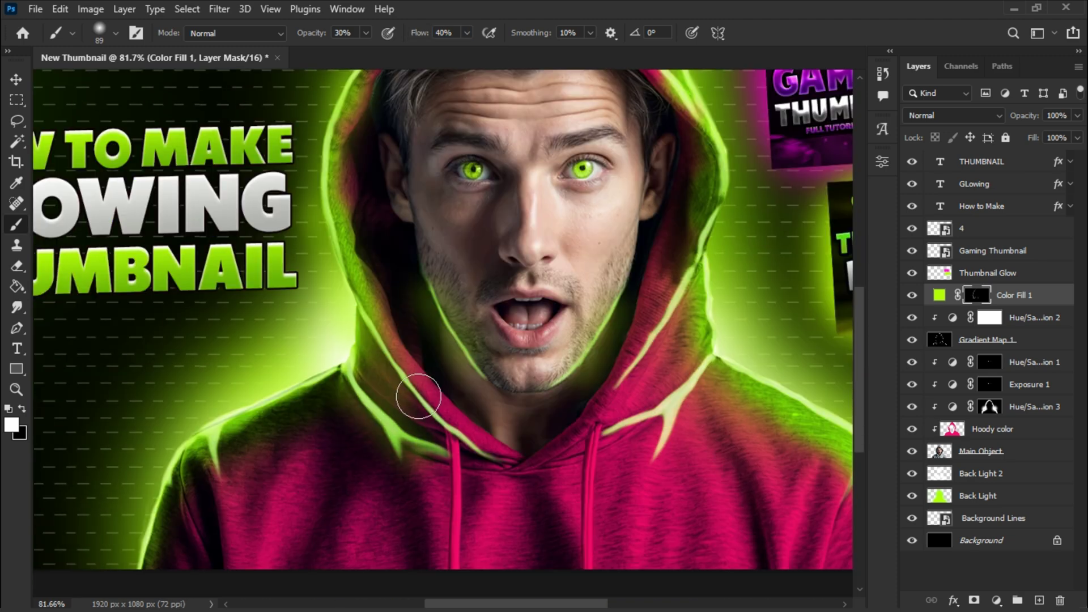
left_click_drag(417, 397, 491, 456)
left_click_drag(192, 453, 144, 549)
scroll(698, 379, "down", 5)
key("v")
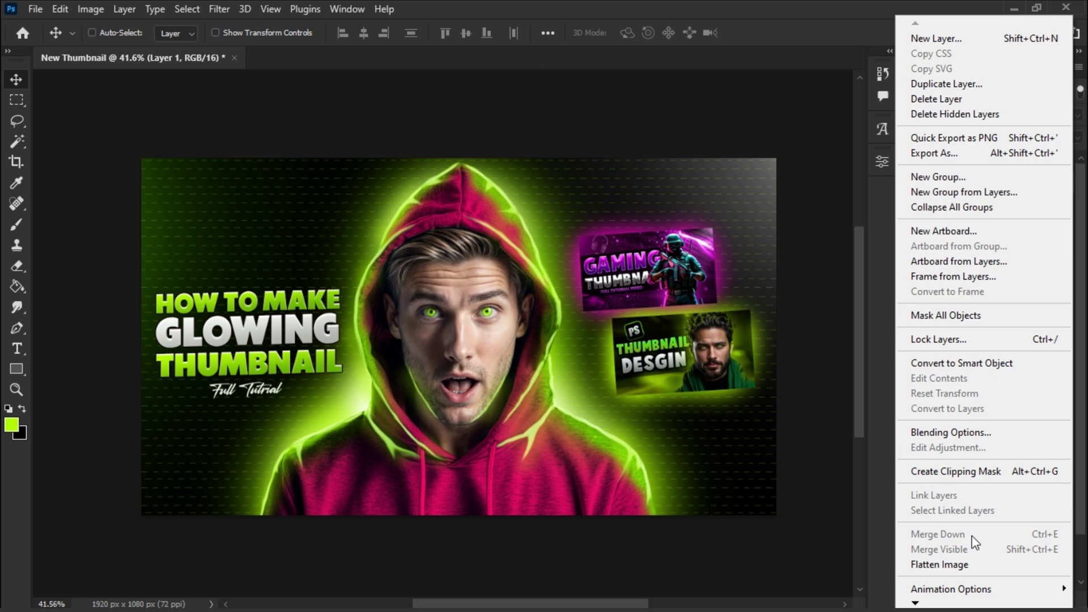
Step: Flatten the image and open the Camera Raw filter for it
left_click(941, 564)
left_click(220, 8)
left_click(250, 24)
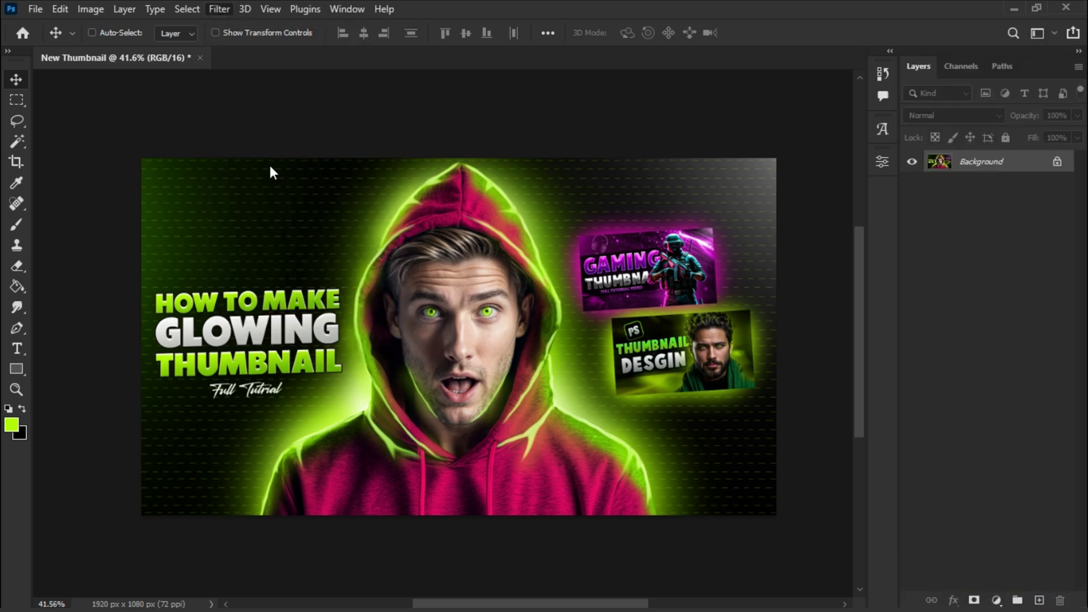
Step: Set exposure +0.30, contrast +11, shadows +5, texture +26, dehaze +12 and vibrance +34 in Camera Raw
left_click_drag(864, 384, 868, 383)
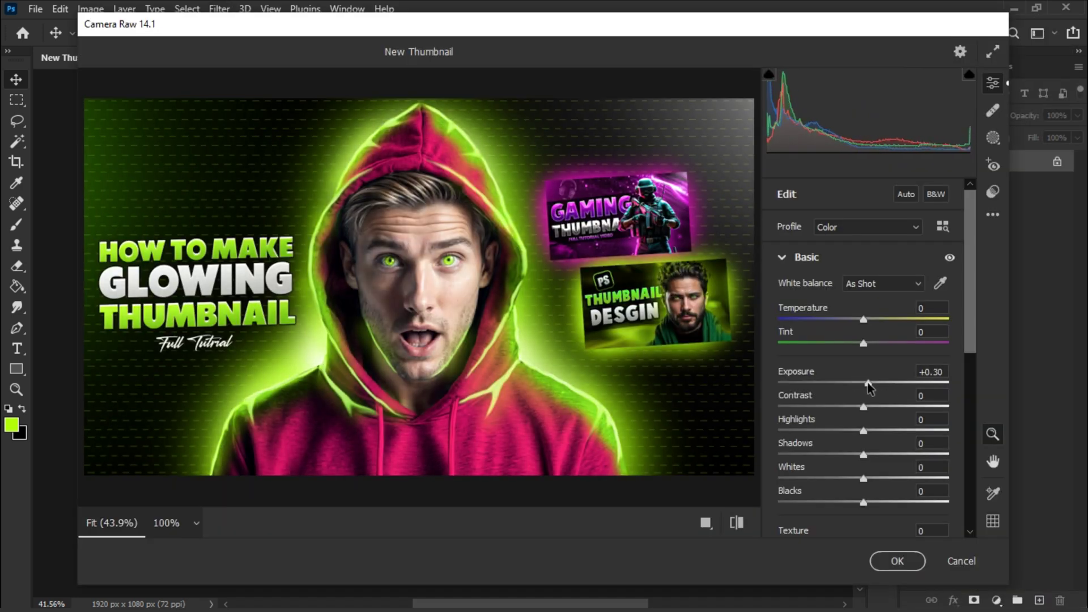
scroll(869, 474, "down", 2)
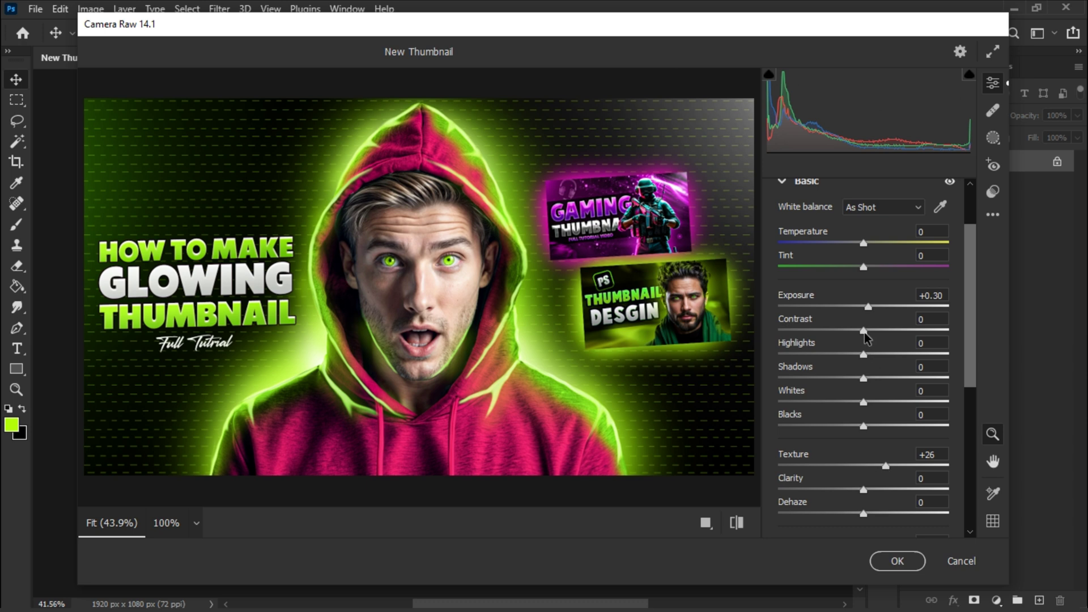
left_click_drag(874, 339, 875, 340)
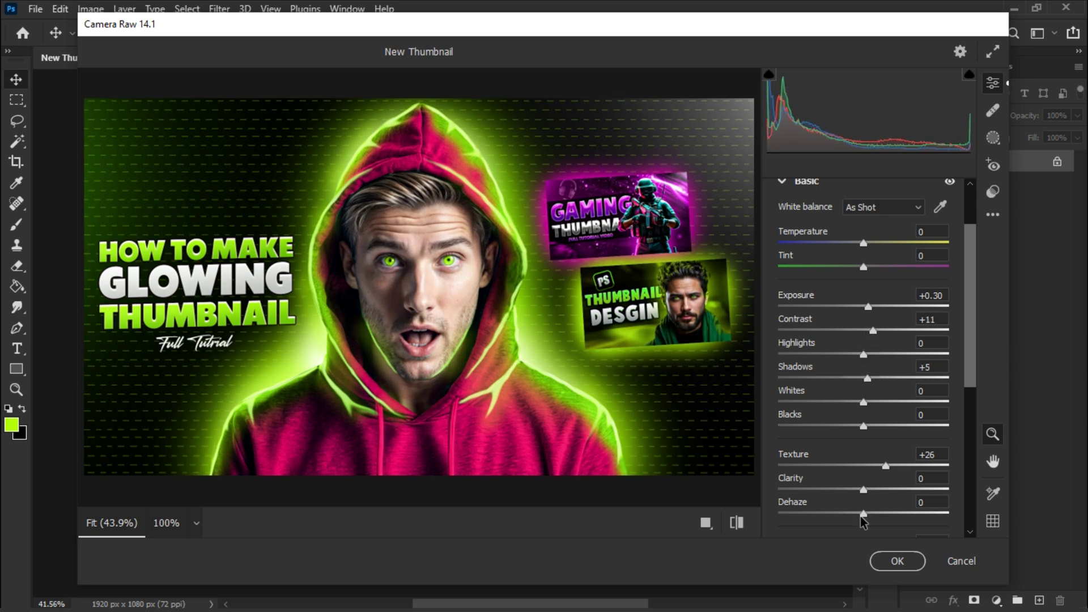
scroll(874, 512, "down", 2)
left_click_drag(879, 440, 896, 440)
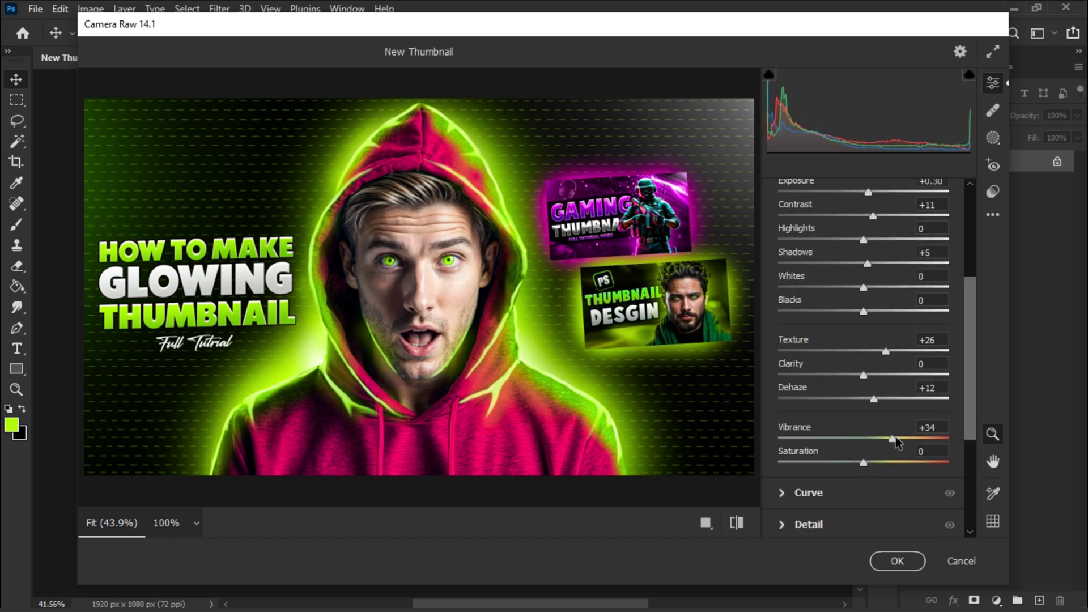